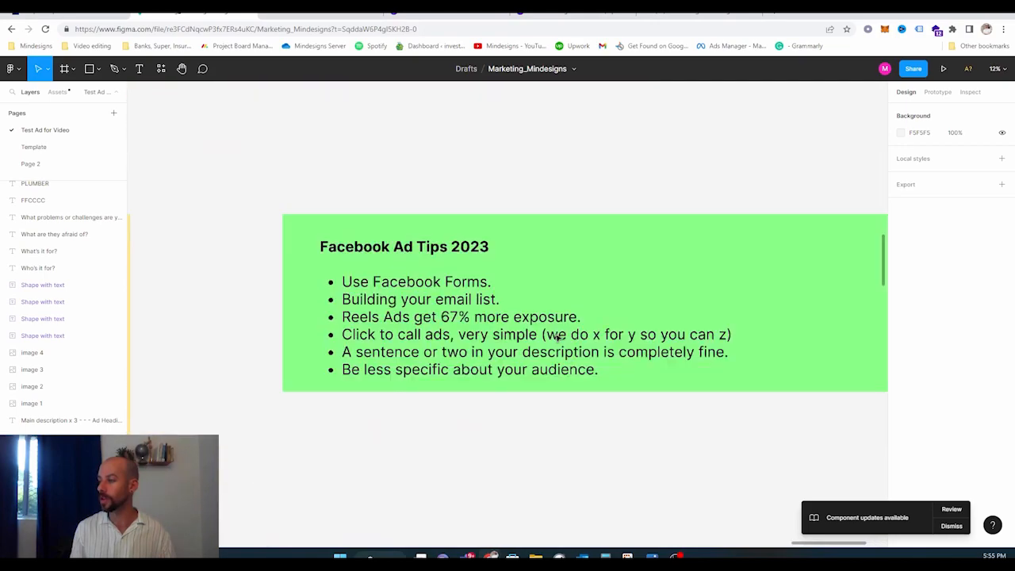
# - Examine the template's Inspiration and Brain Storming area, the Keyword Research strategy board and its Analysis questions
pyautogui.scroll(-2, 491, 256)
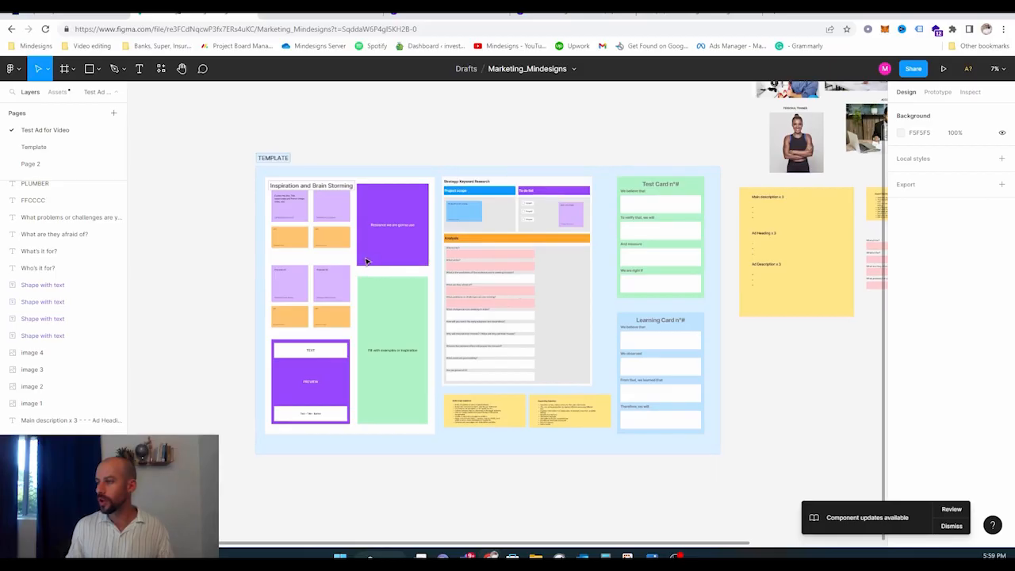
pyautogui.keyDown('ctrl'); pyautogui.scroll(5, 366, 261); pyautogui.keyUp('ctrl')
pyautogui.keyDown('ctrl'); pyautogui.scroll(-5, 537, 285); pyautogui.keyUp('ctrl')
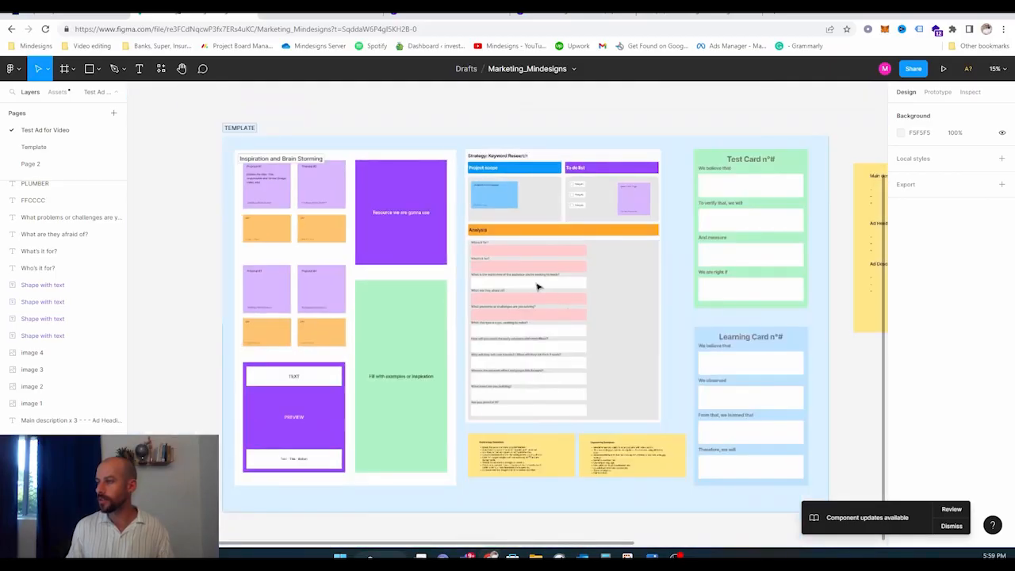
pyautogui.keyDown('ctrl'); pyautogui.scroll(1, 467, 288); pyautogui.keyUp('ctrl')
pyautogui.keyDown('ctrl'); pyautogui.scroll(2, 249, 235); pyautogui.keyUp('ctrl')
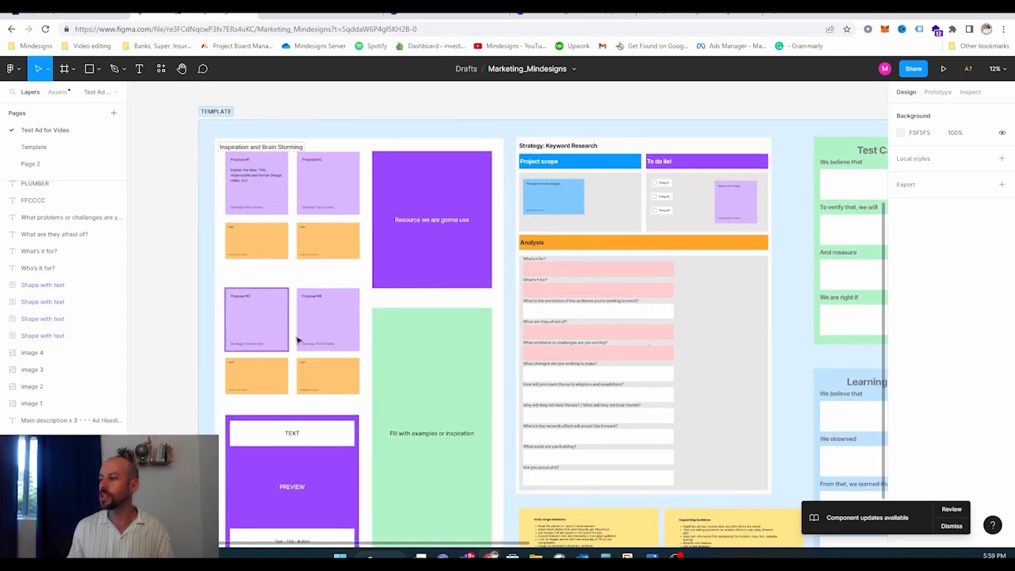
pyautogui.moveTo(415, 368); pyautogui.dragTo(413, 315)
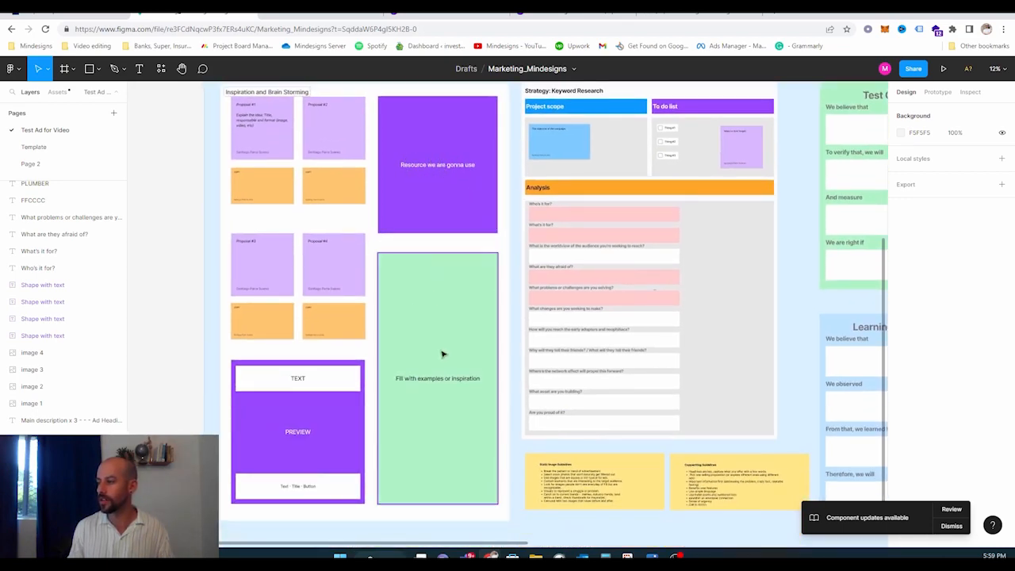
pyautogui.hscroll(4, 386, 339)
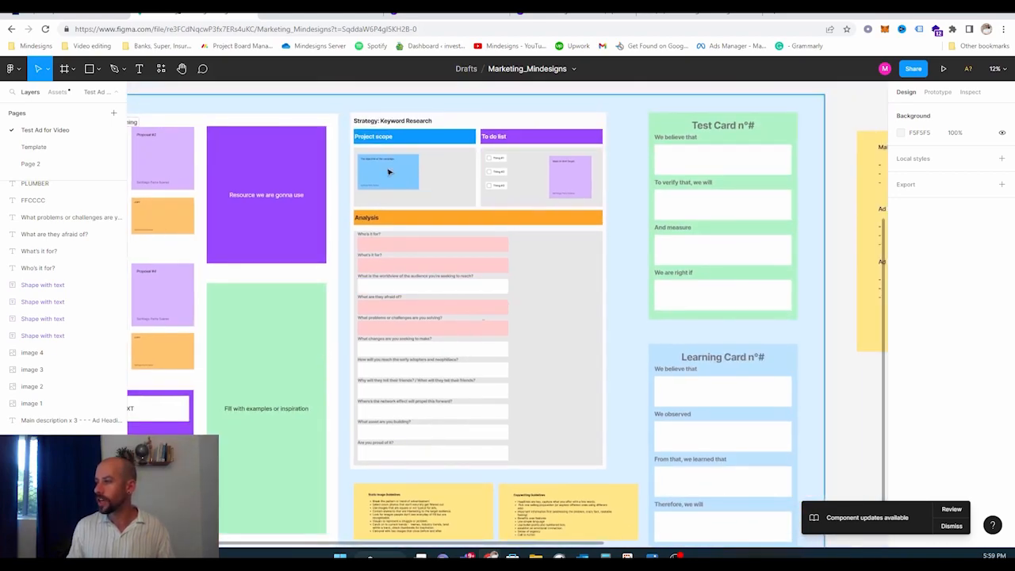
pyautogui.scroll(-2, 447, 254)
pyautogui.hscroll(1, 447, 254)
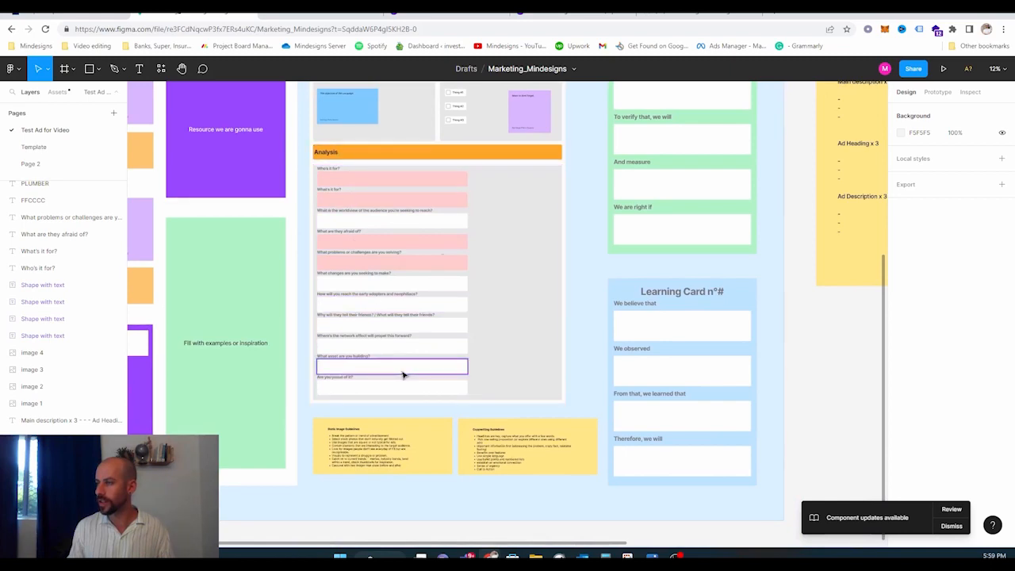
pyautogui.click(353, 179)
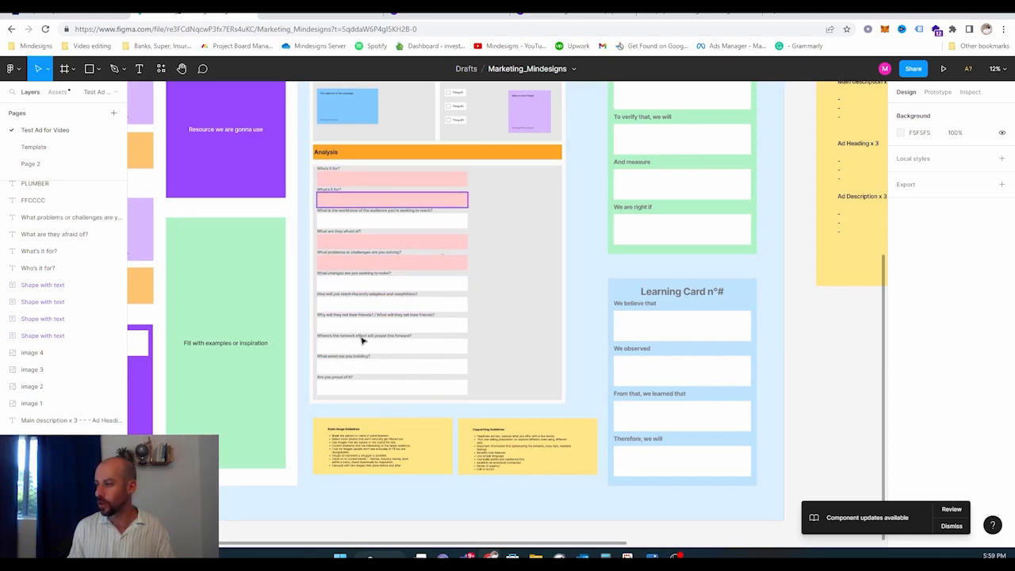
pyautogui.scroll(-2, 501, 315)
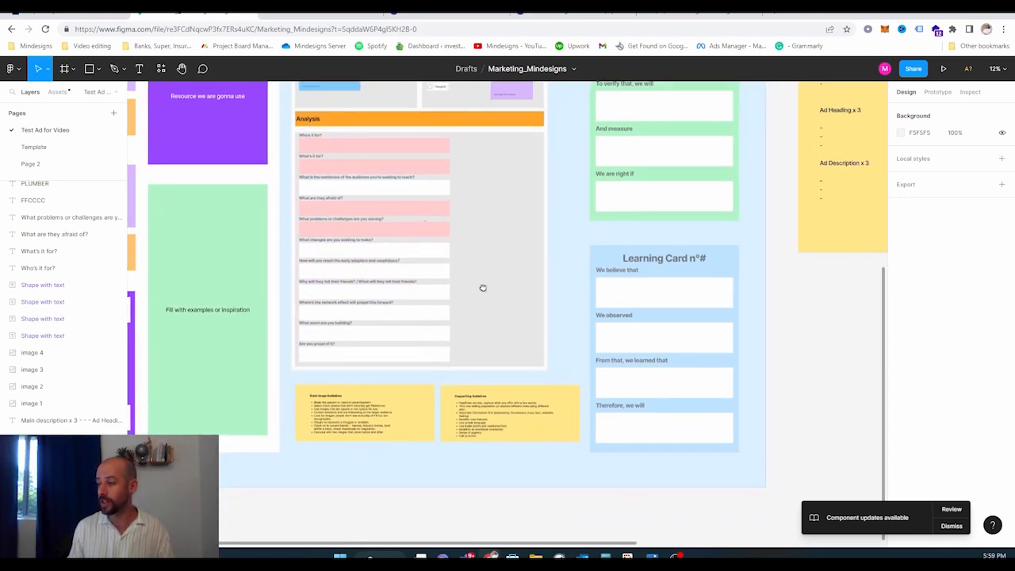
# - Examine the Test Card and Learning Card in the template, including how they sit beside the research board
pyautogui.hscroll(5, 481, 288)
pyautogui.scroll(4, 367, 358)
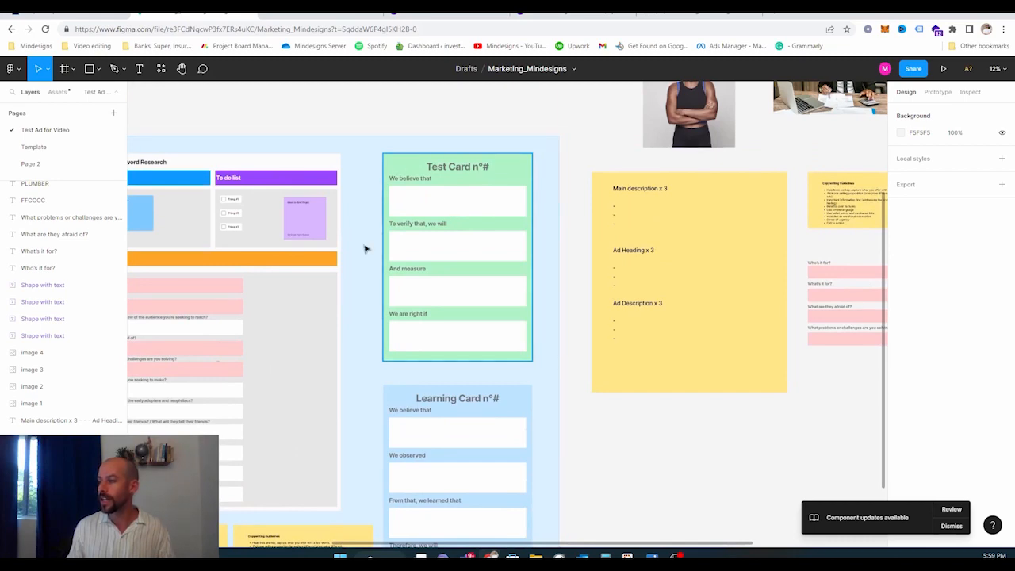
pyautogui.scroll(-2, 421, 245)
pyautogui.hscroll(1, 421, 245)
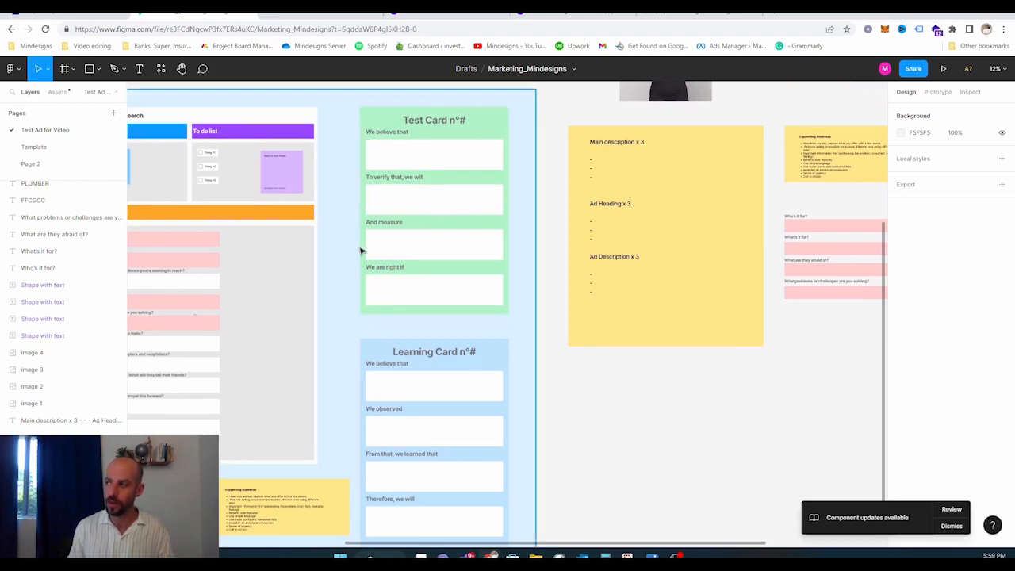
pyautogui.scroll(-1, 425, 230)
pyautogui.scroll(-3, 424, 230)
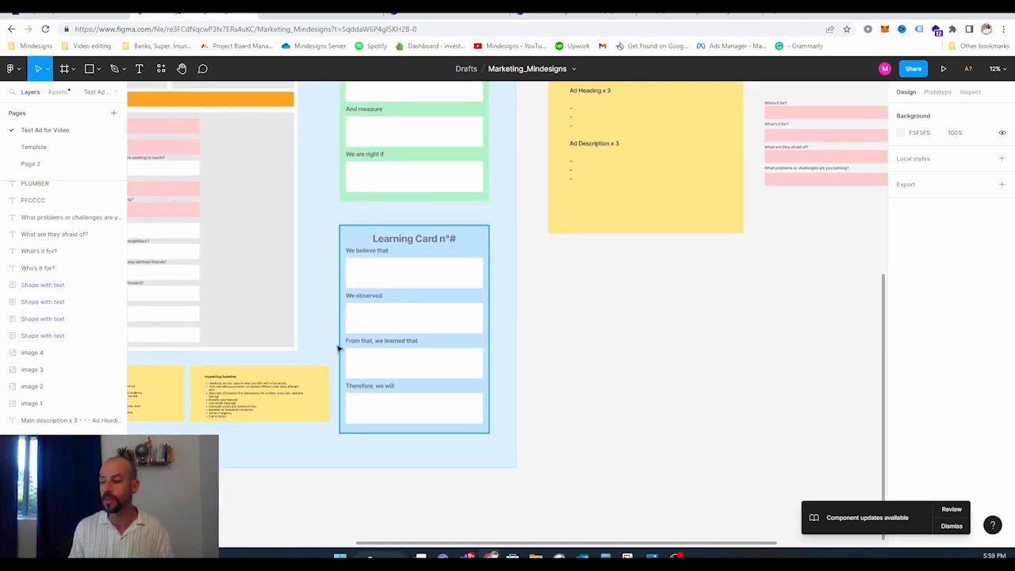
pyautogui.scroll(-5, 338, 347)
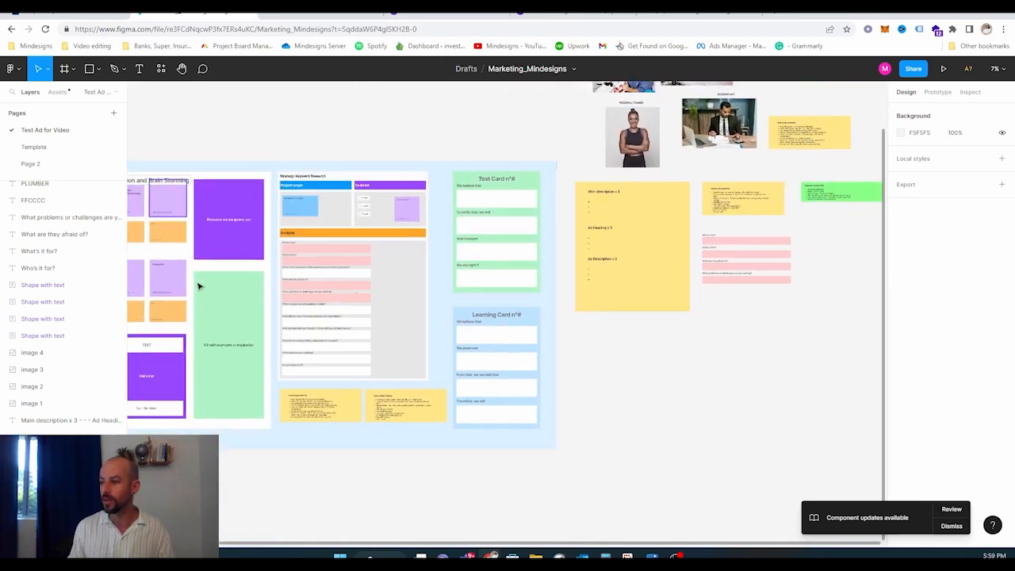
pyautogui.hscroll(-2, 198, 286)
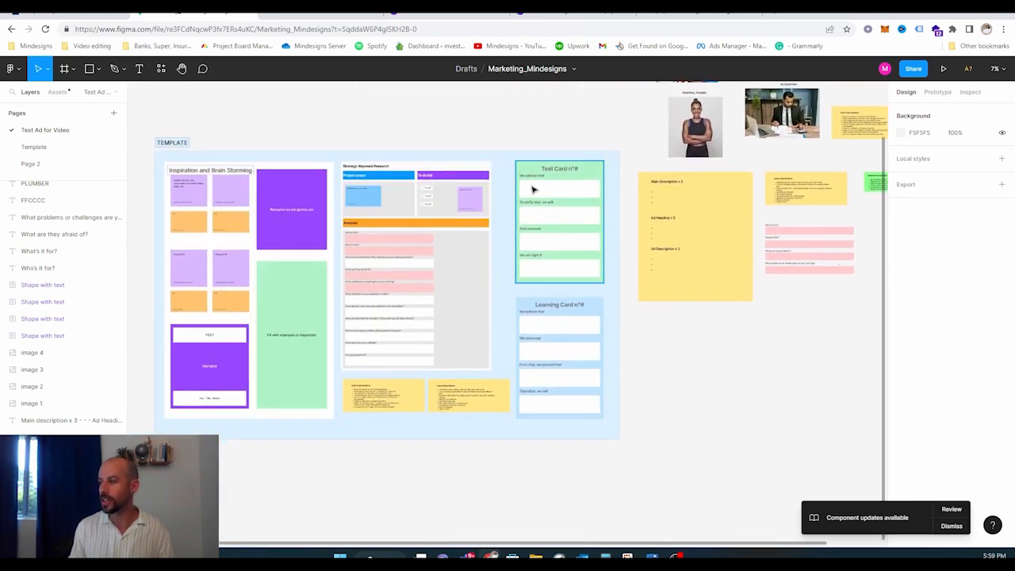
pyautogui.hscroll(2, 544, 367)
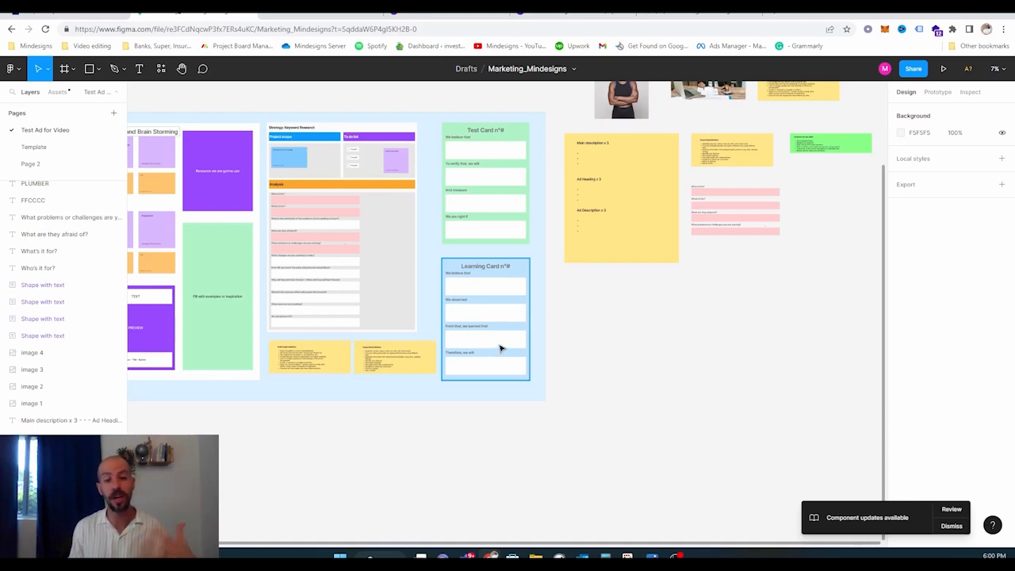
pyautogui.moveTo(587, 351); pyautogui.dragTo(503, 383)
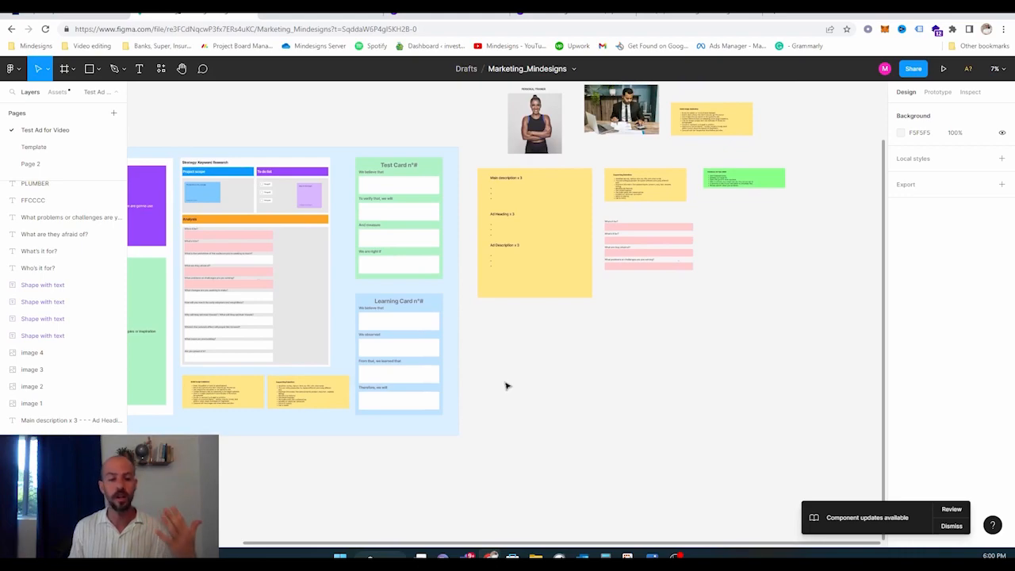
# - Look over the blank audience questions and the plumber, designer, personal trainer and accountant example images
pyautogui.scroll(10, 535, 279)
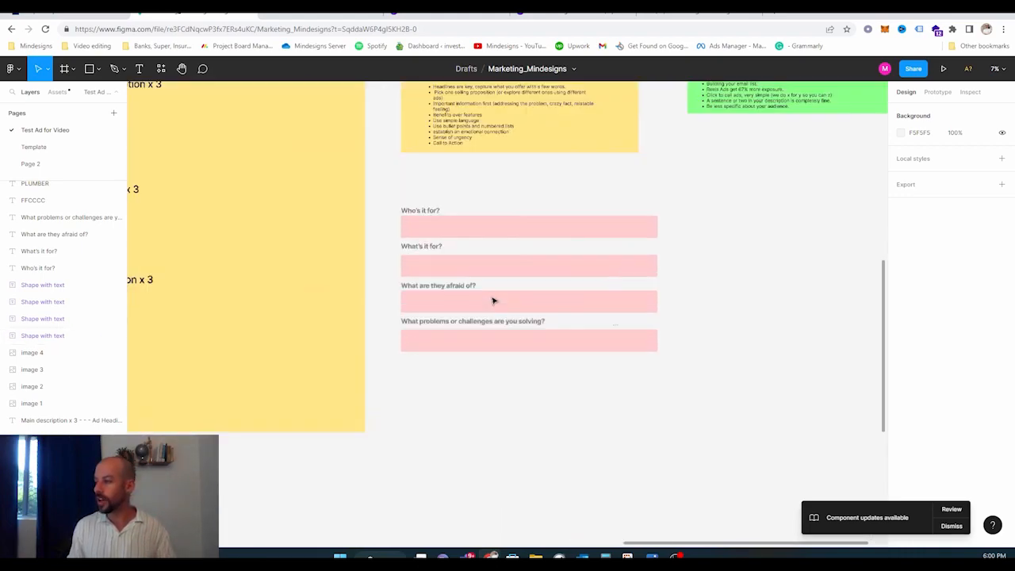
pyautogui.scroll(-10, 436, 256)
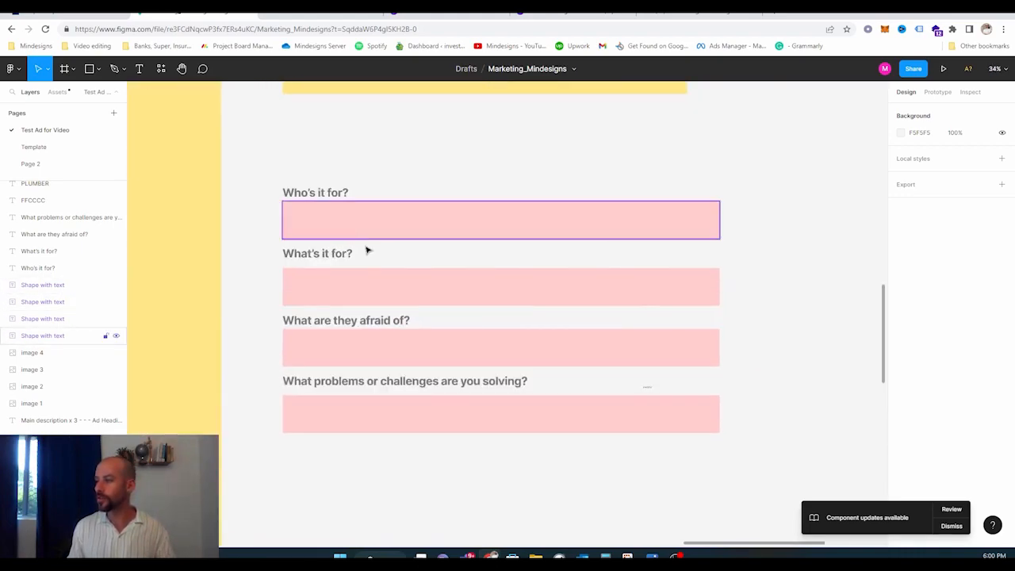
pyautogui.scroll(5, 436, 199)
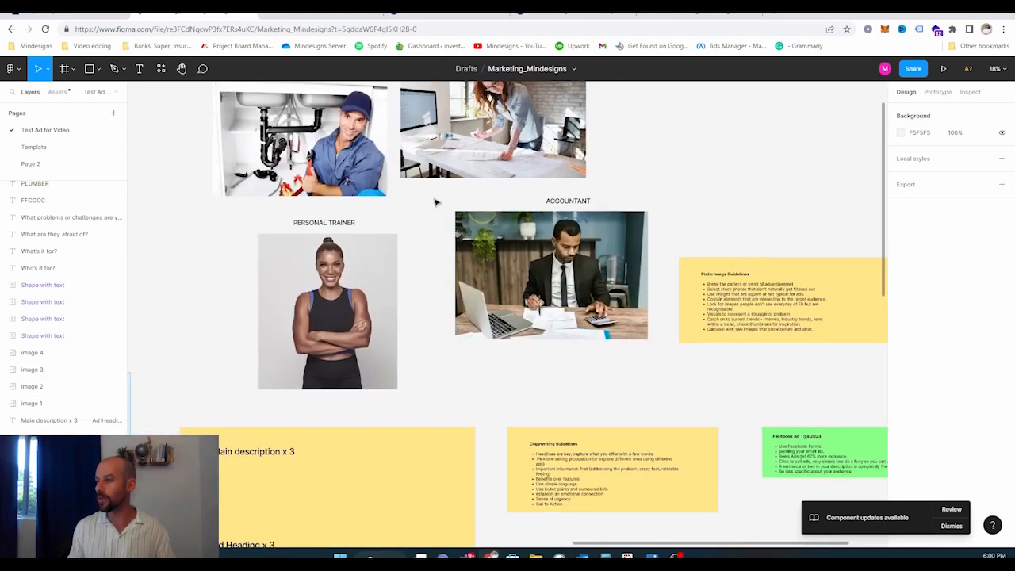
pyautogui.scroll(-2, 443, 350)
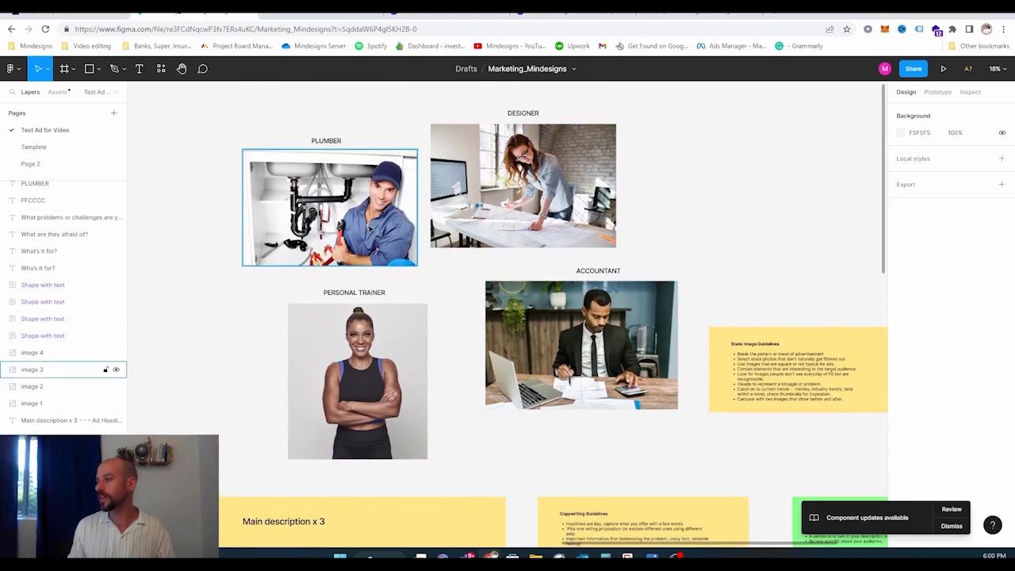
pyautogui.scroll(-1, 448, 231)
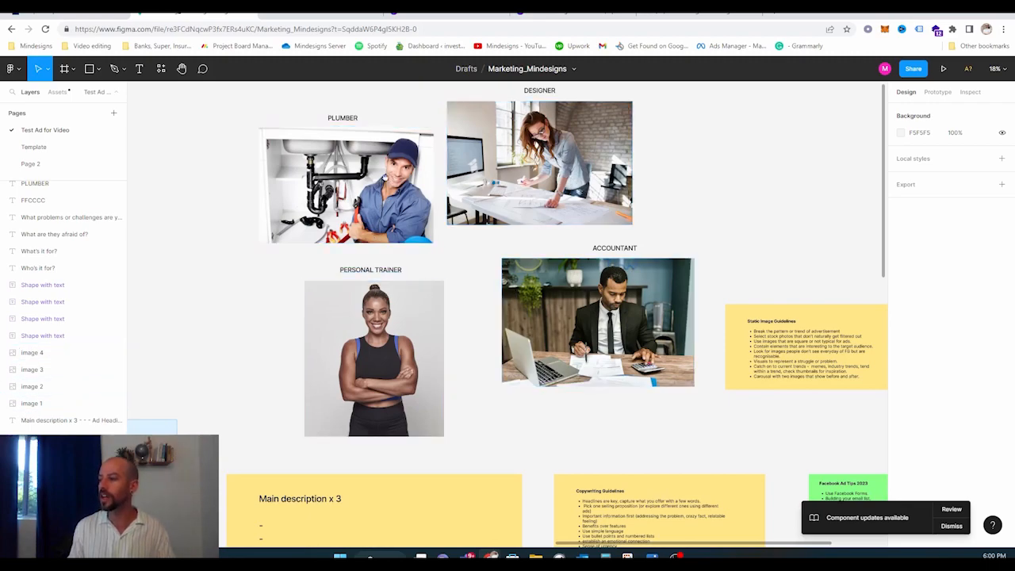
pyautogui.scroll(1, 491, 318)
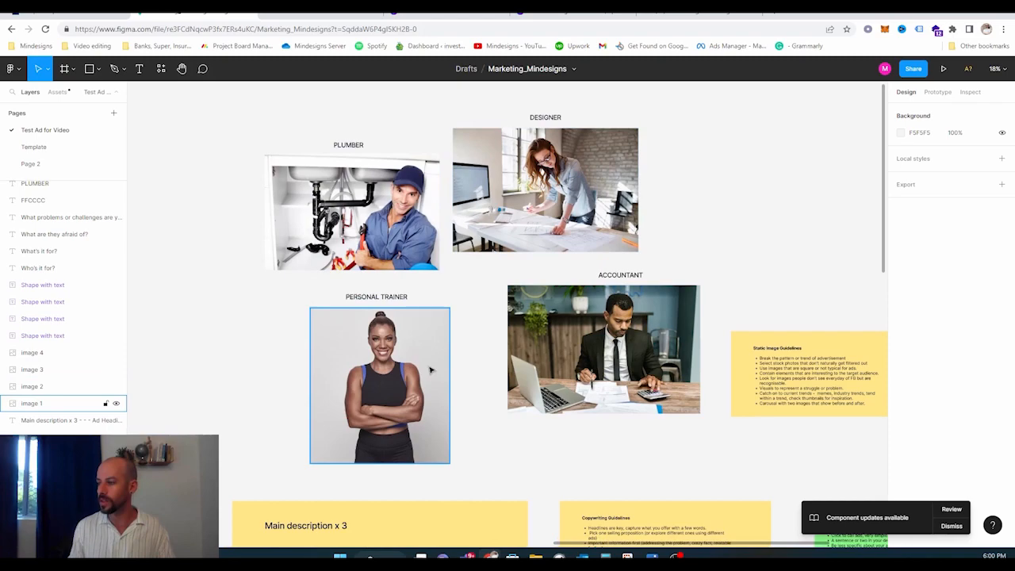
pyautogui.scroll(-1, 485, 312)
pyautogui.hscroll(2, 485, 312)
pyautogui.scroll(1, 486, 312)
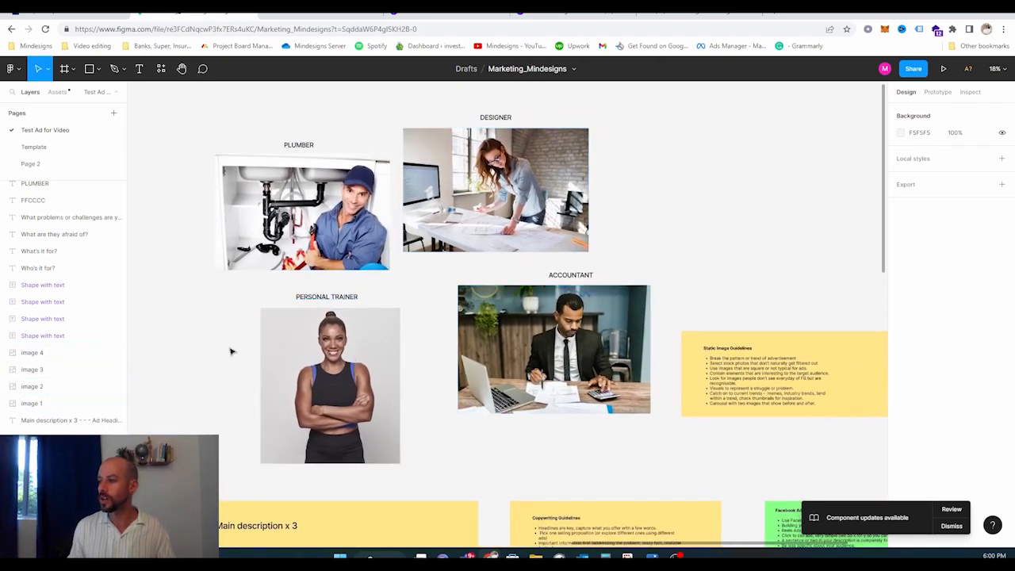
pyautogui.scroll(-3, 414, 267)
pyautogui.hscroll(-1, 415, 267)
pyautogui.scroll(4, 414, 267)
pyautogui.hscroll(-2, 415, 267)
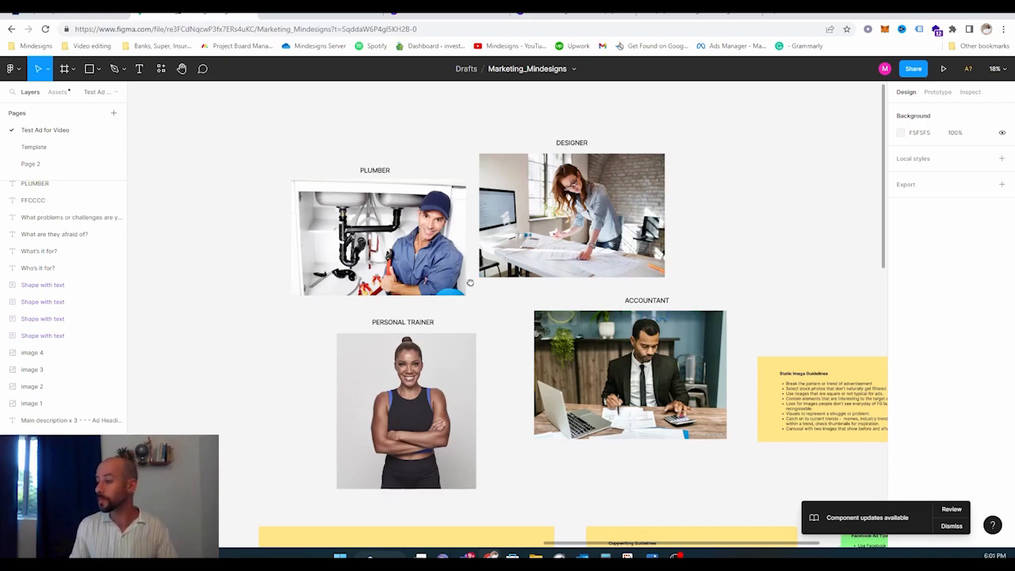
# - Read the four blank ad questions on who and what it is for, audience fears and the problems solved
pyautogui.scroll(-5, 460, 369)
pyautogui.hscroll(5, 460, 369)
pyautogui.scroll(-3, 460, 370)
pyautogui.scroll(5, 442, 230)
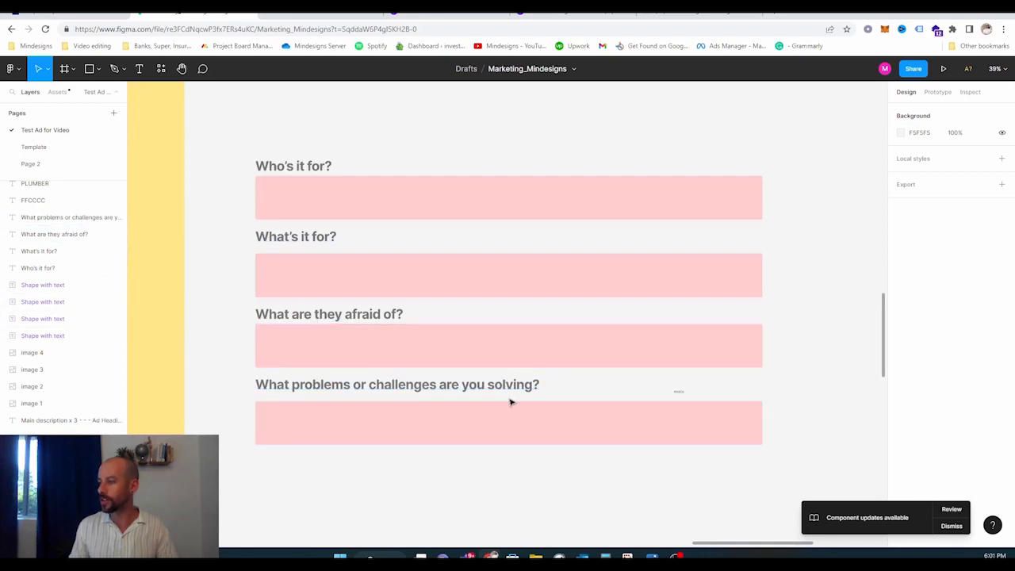
pyautogui.scroll(-5, 543, 399)
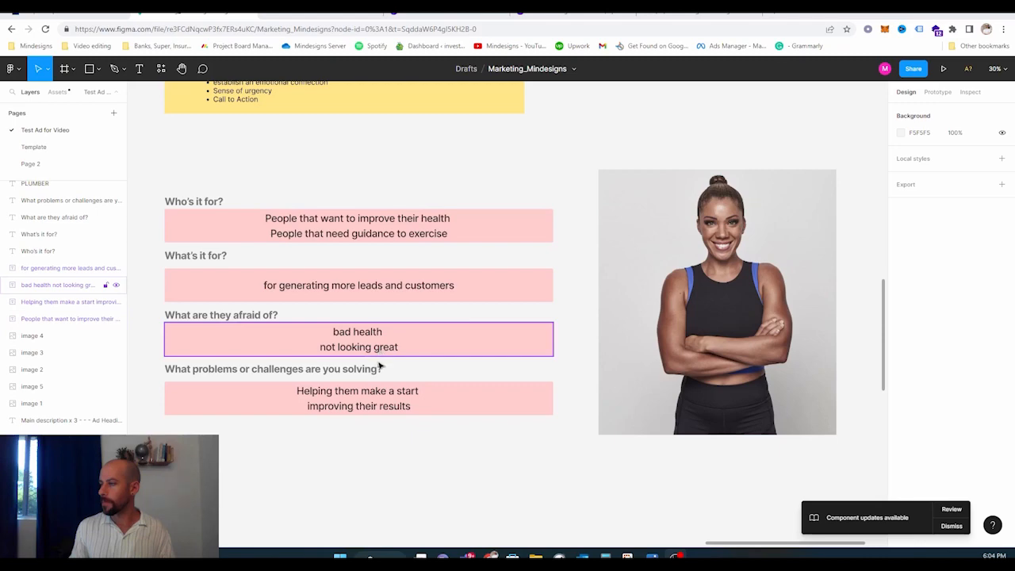
# - Review the filled-in answers to the four audience questions beside the personal trainer photo
pyautogui.scroll(-2, 381, 366)
pyautogui.scroll(1, 632, 272)
pyautogui.click(630, 273)
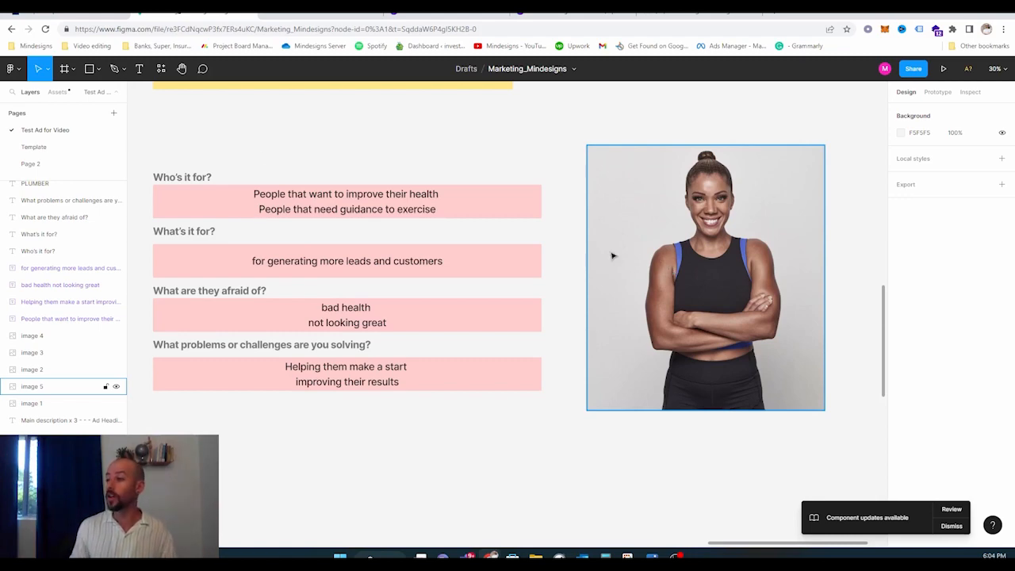
pyautogui.click(310, 208)
pyautogui.click(366, 223)
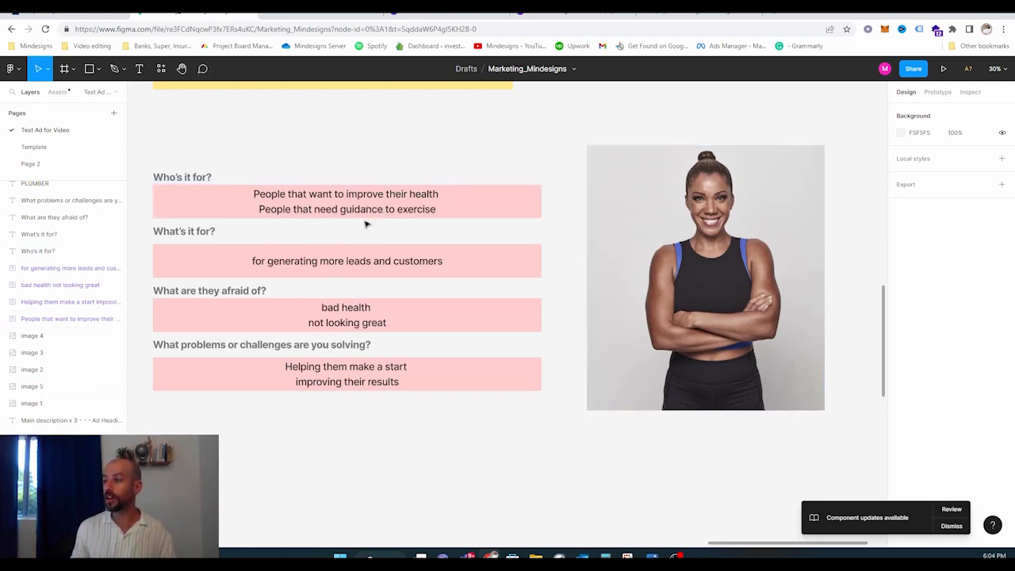
pyautogui.scroll(-2, 307, 269)
pyautogui.hscroll(-2, 307, 270)
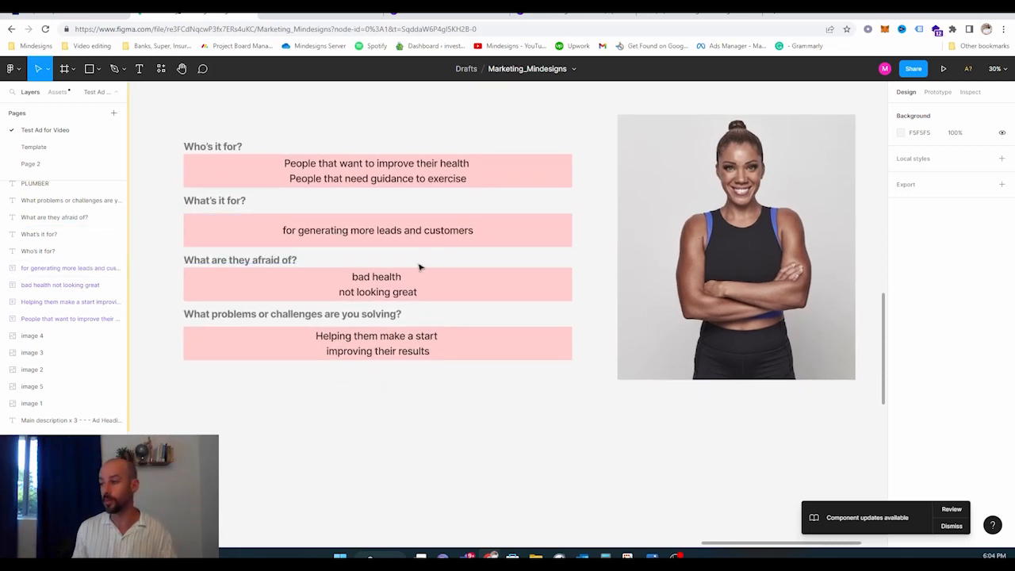
pyautogui.scroll(-1, 420, 267)
pyautogui.hscroll(-1, 421, 267)
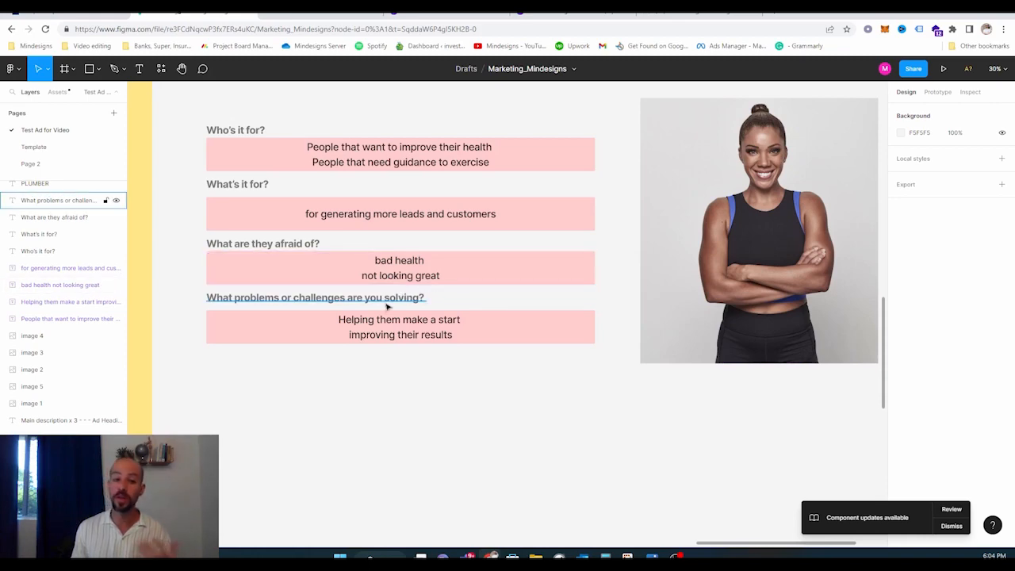
pyautogui.scroll(-2, 395, 333)
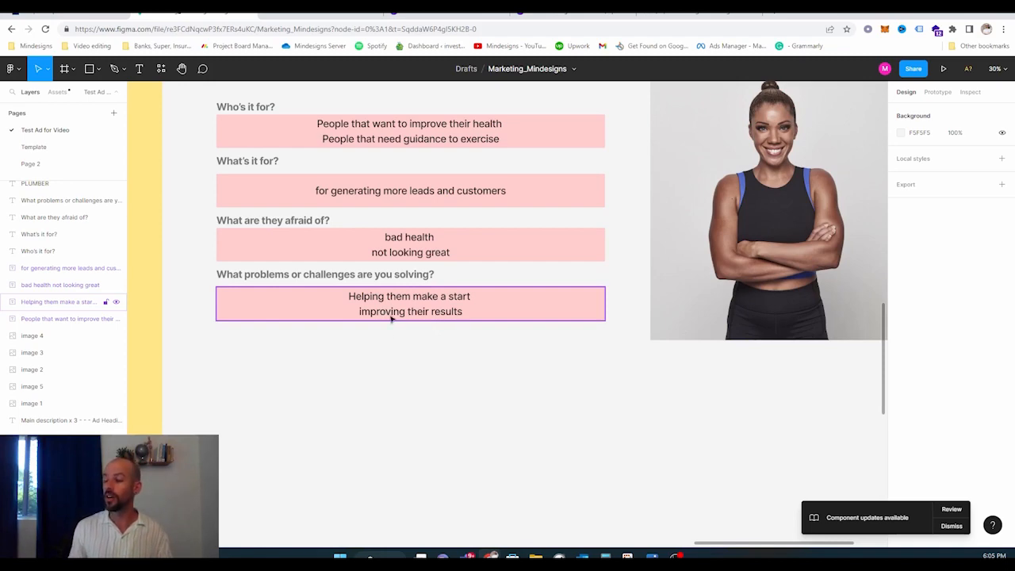
pyautogui.click(396, 329)
pyautogui.moveTo(536, 346); pyautogui.dragTo(478, 378)
pyautogui.scroll(-1, 486, 412)
pyautogui.scroll(1, 481, 372)
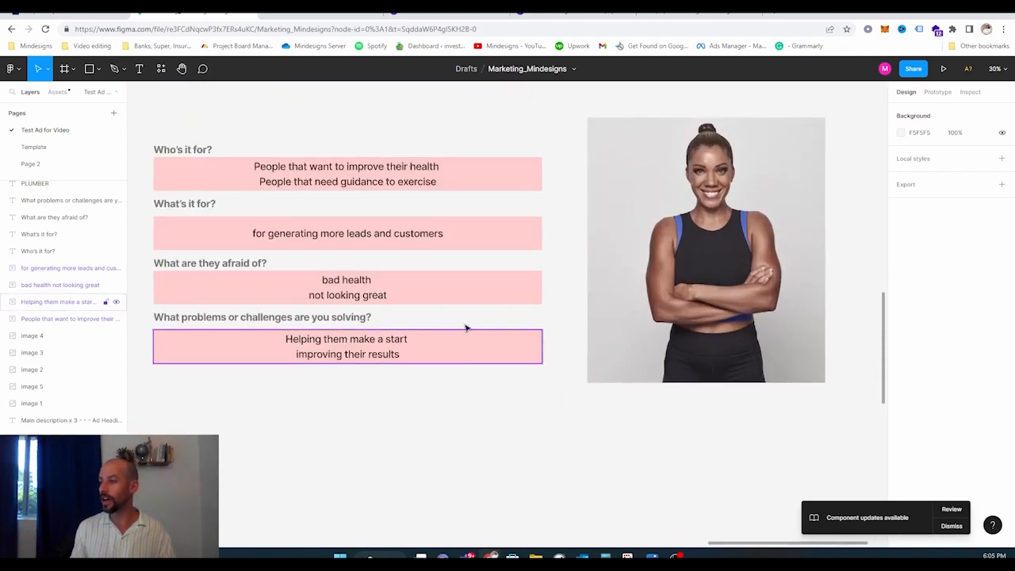
pyautogui.scroll(2, 466, 328)
pyautogui.click(442, 292)
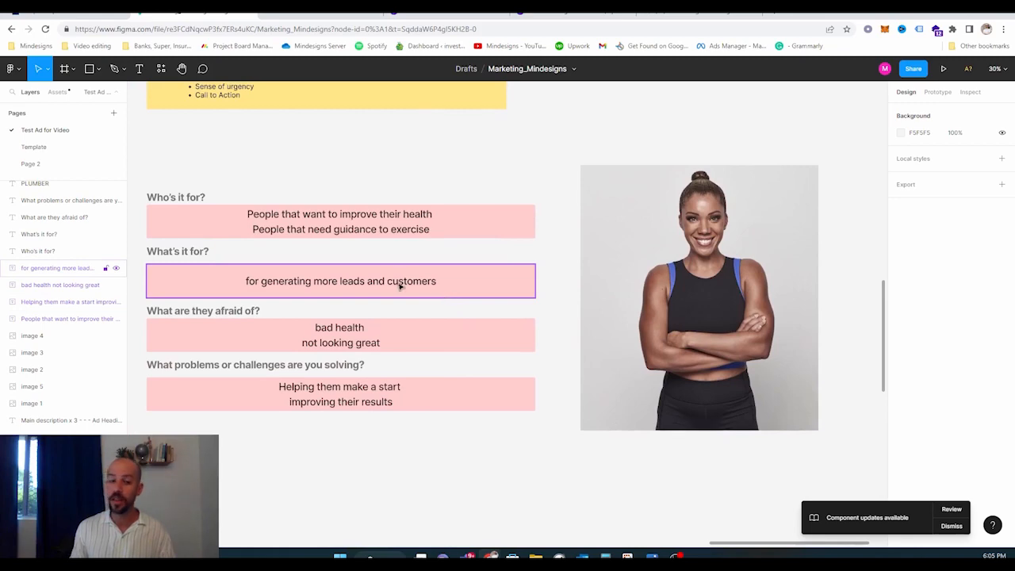
pyautogui.click(421, 304)
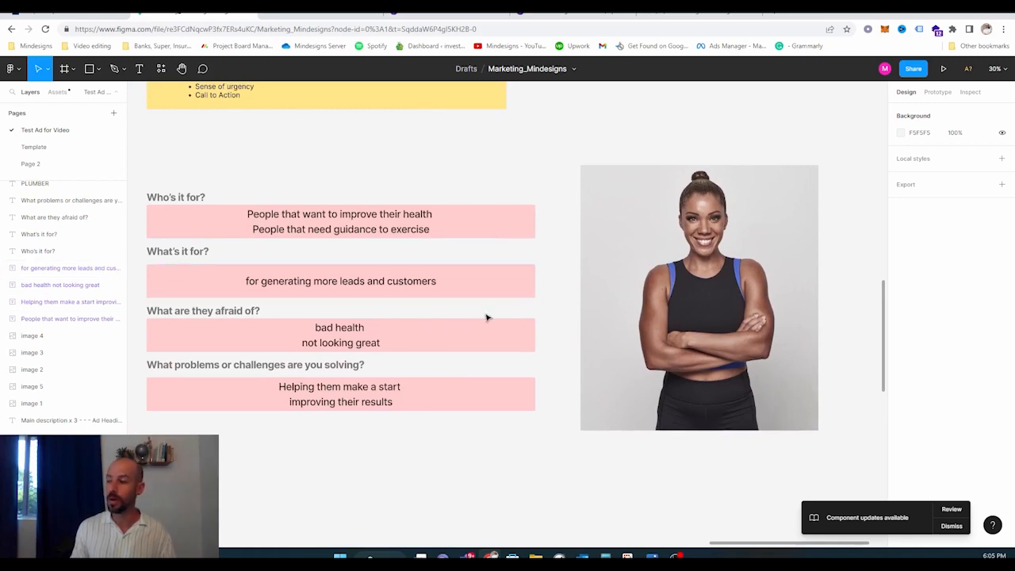
pyautogui.click(346, 327)
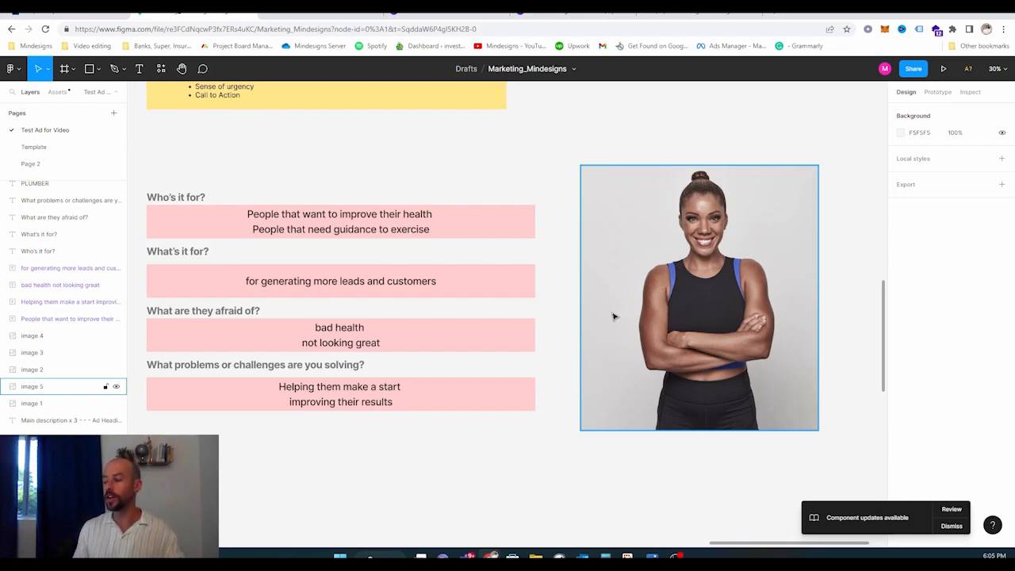
pyautogui.hscroll(-2, 547, 345)
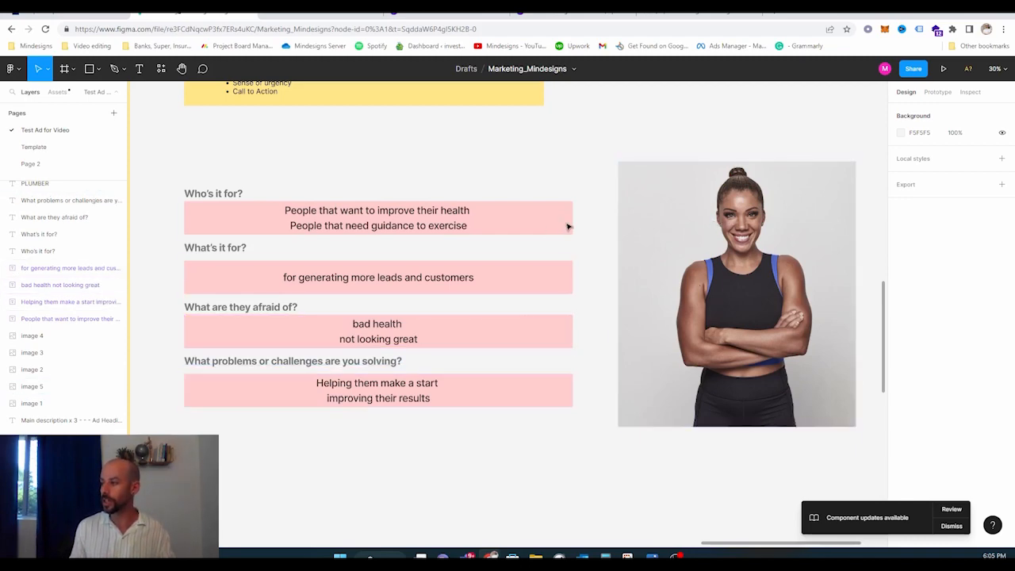
# - Review the personal trainer's audience answers together with the photo, the Copywriting Guidelines and the Facebook Ad Tips 2023
pyautogui.moveTo(568, 224); pyautogui.dragTo(530, 258)
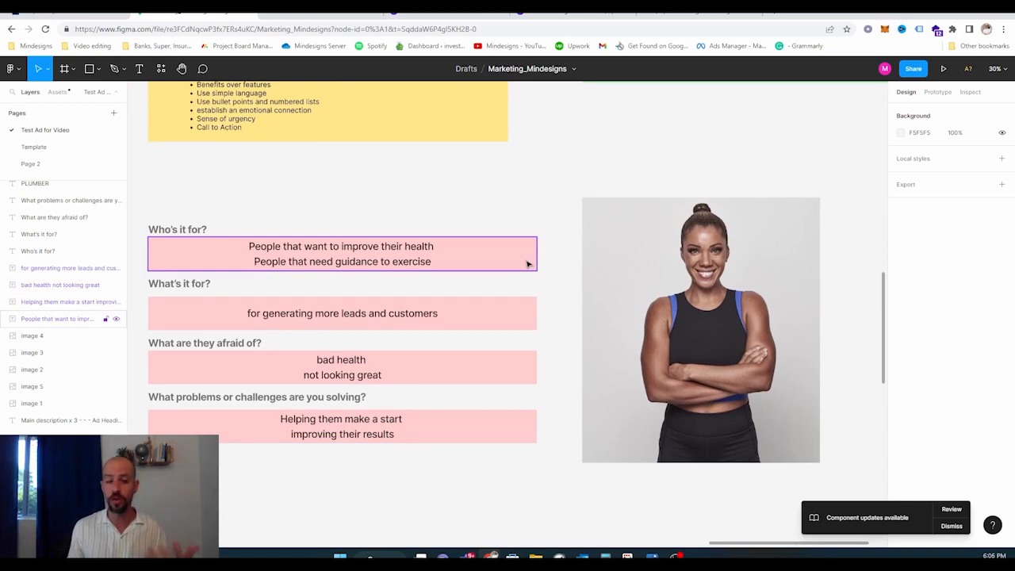
pyautogui.scroll(-3, 482, 303)
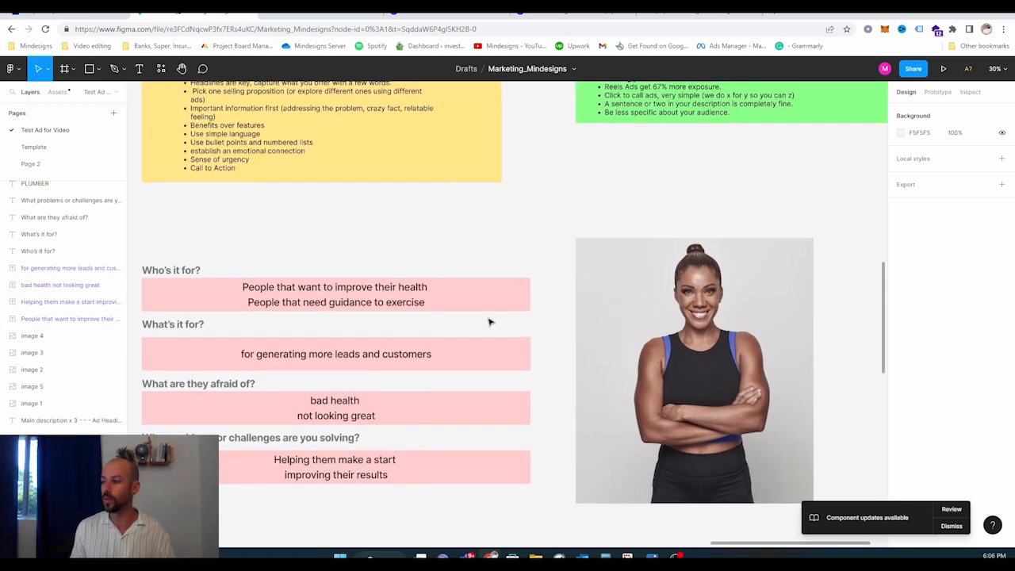
pyautogui.scroll(-1, 471, 333)
pyautogui.scroll(1, 465, 303)
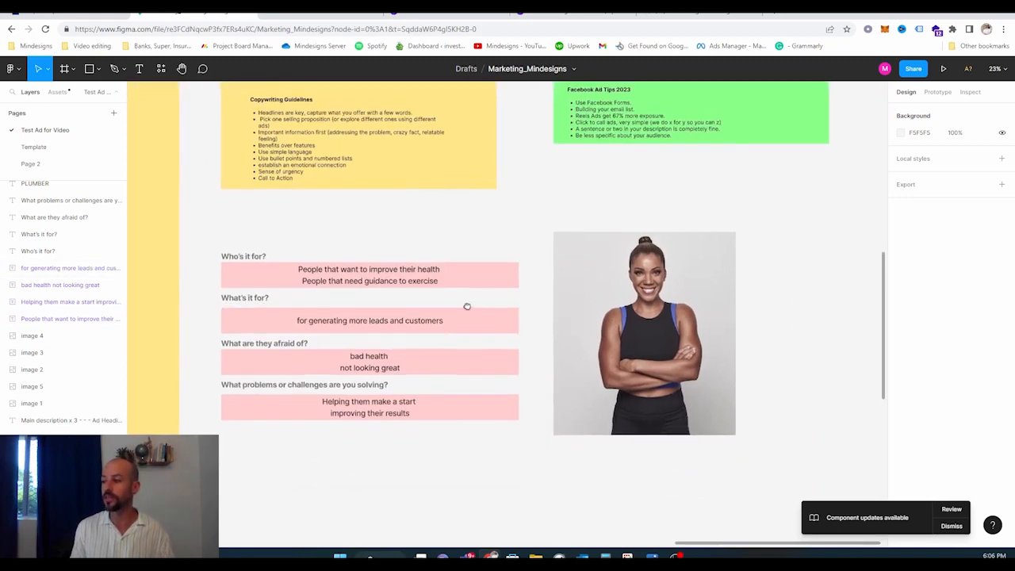
pyautogui.hscroll(-1, 452, 317)
pyautogui.hscroll(2, 456, 319)
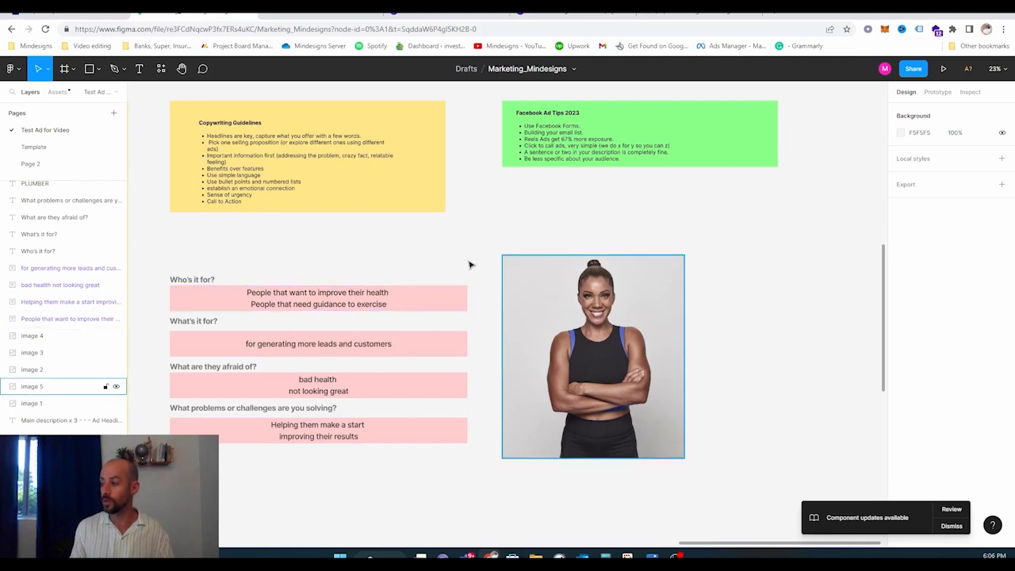
pyautogui.hscroll(-2, 470, 264)
pyautogui.scroll(-3, 444, 286)
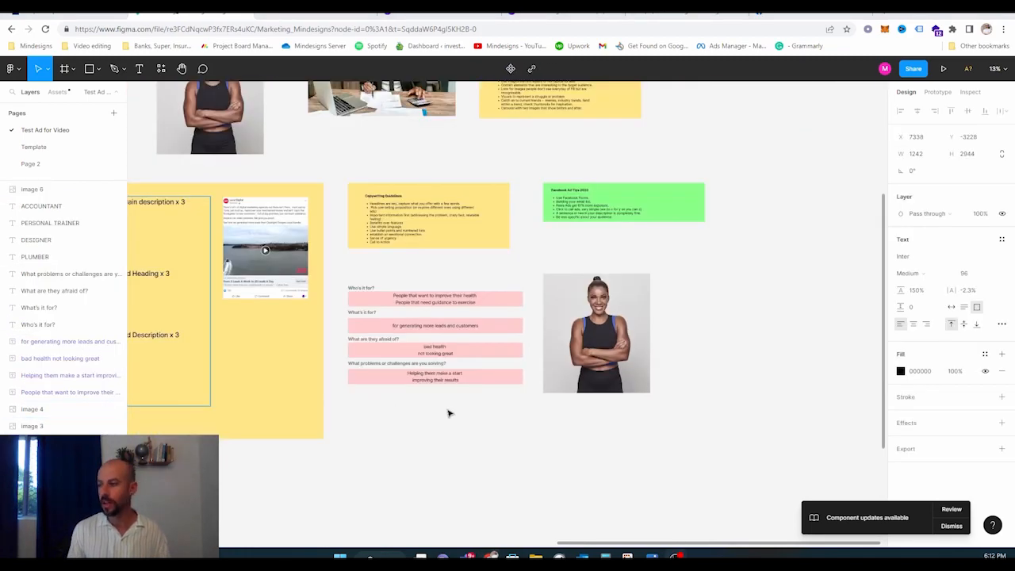
# - Read the Copywriting Guidelines and look over the blank main description, ad heading and ad description slots beside the sample ad
pyautogui.hscroll(3, 448, 413)
pyautogui.scroll(-1, 448, 414)
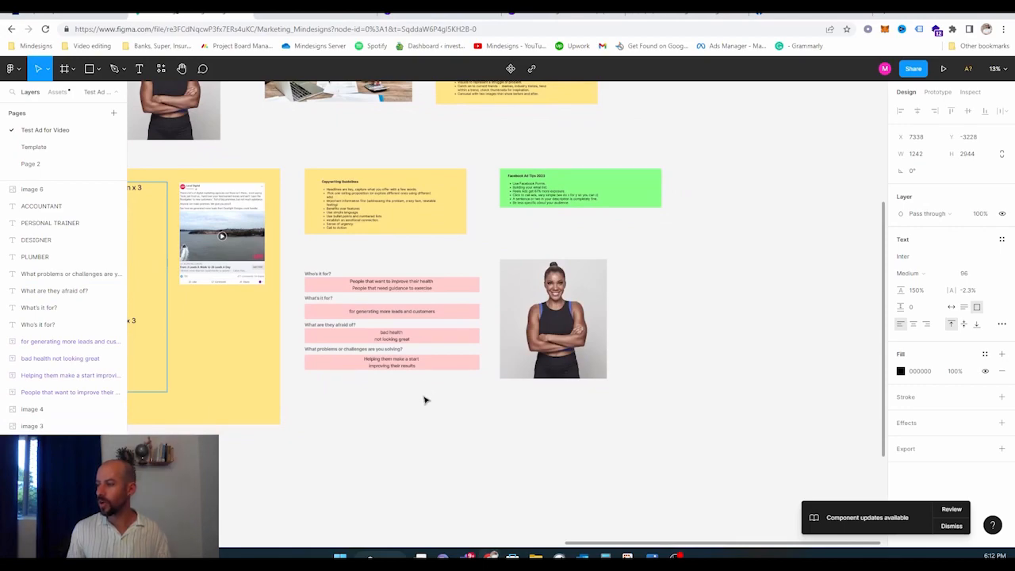
pyautogui.scroll(3, 424, 401)
pyautogui.scroll(2, 437, 365)
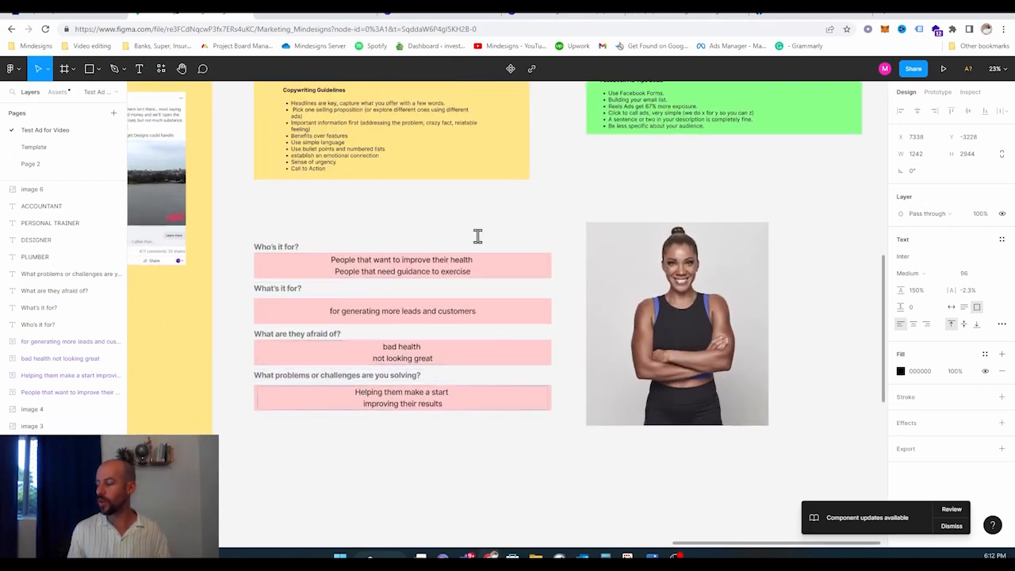
pyautogui.scroll(-3, 361, 332)
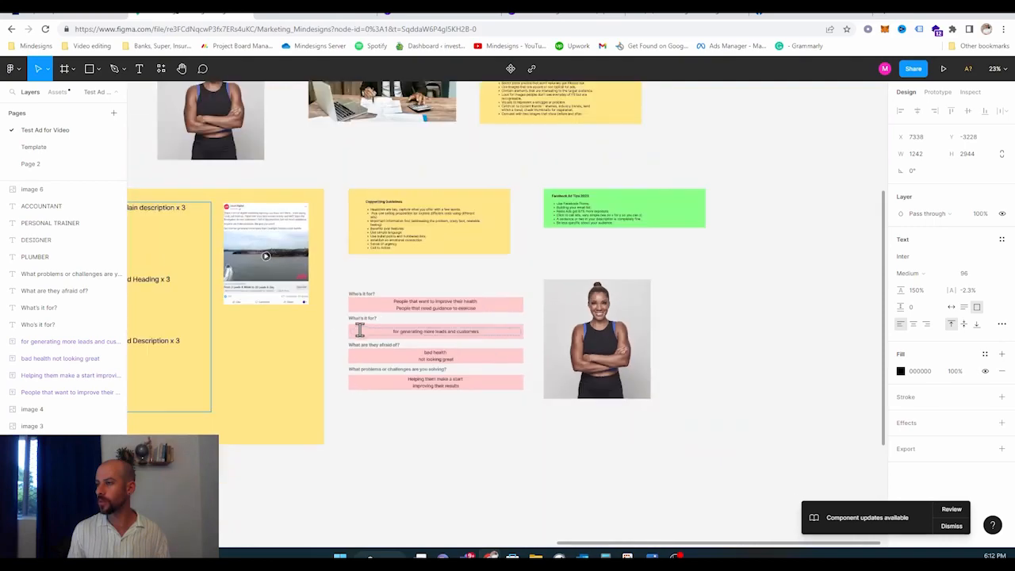
pyautogui.scroll(-3, 365, 318)
pyautogui.hscroll(-2, 376, 296)
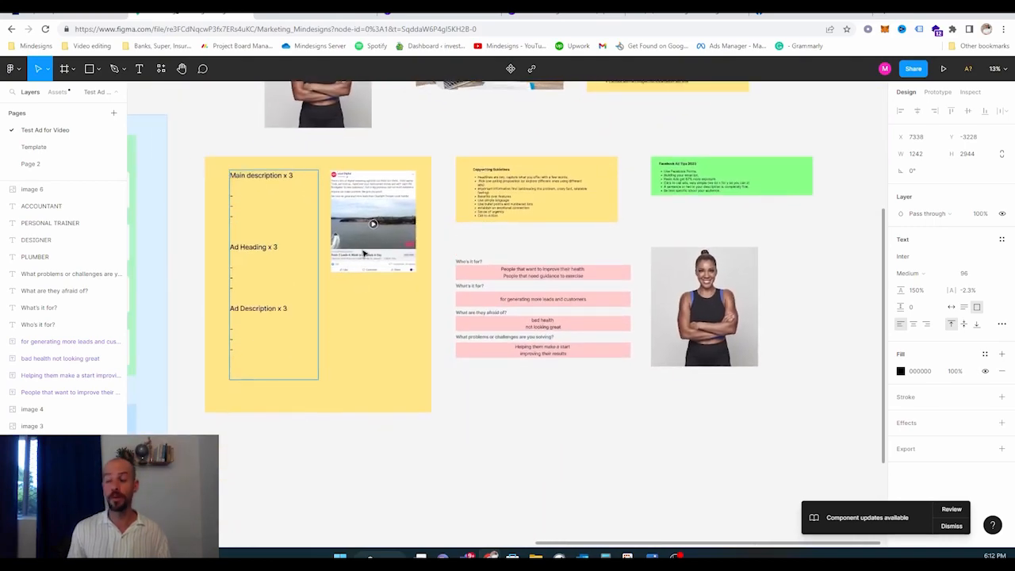
pyautogui.scroll(5, 425, 222)
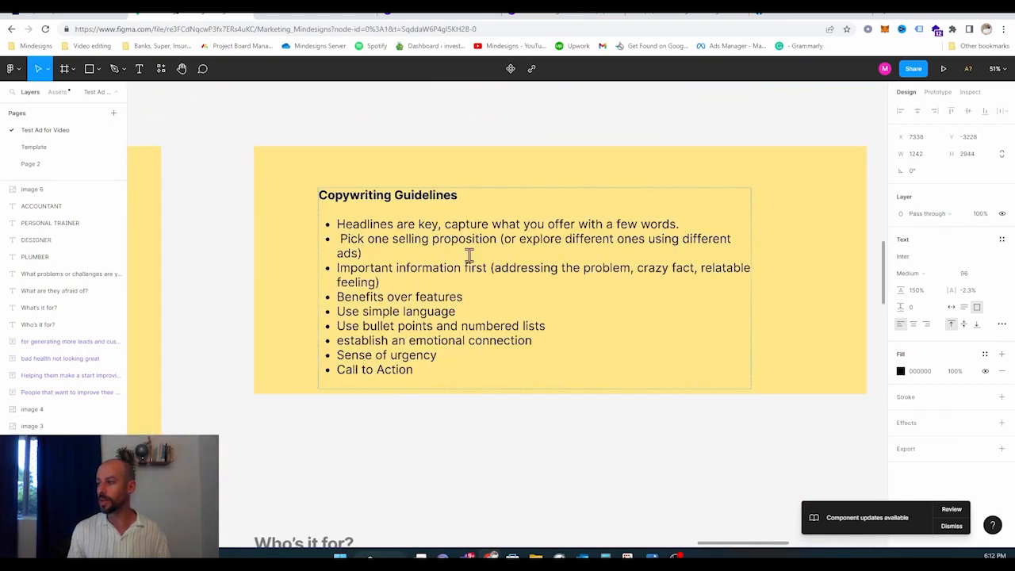
pyautogui.scroll(3, 470, 253)
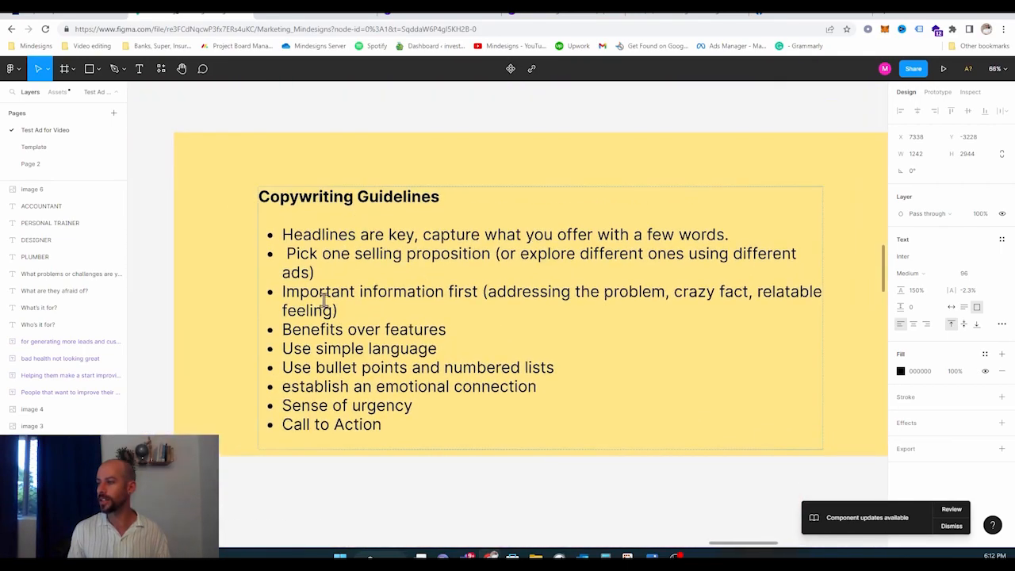
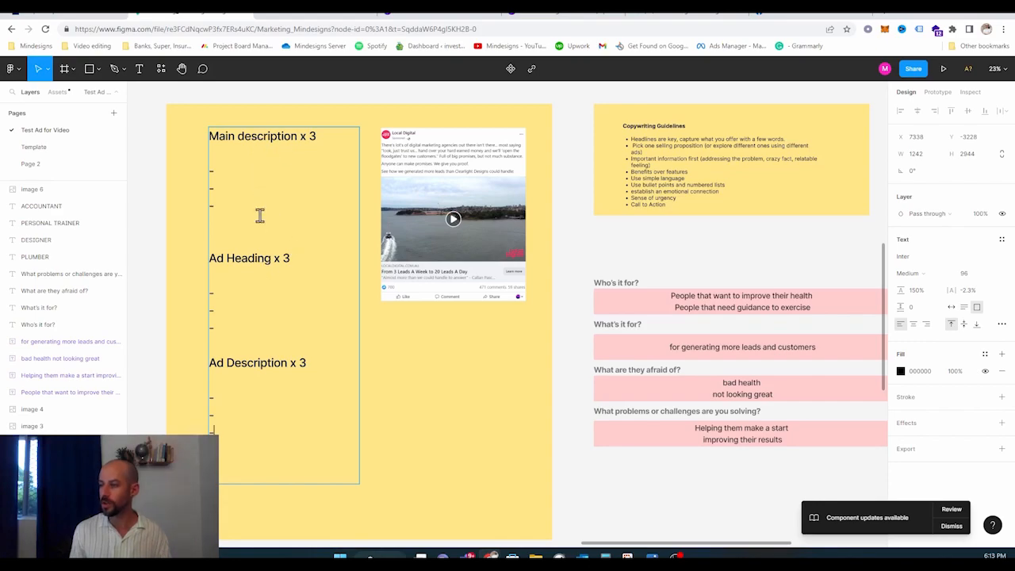
pyautogui.hscroll(-2, 308, 190)
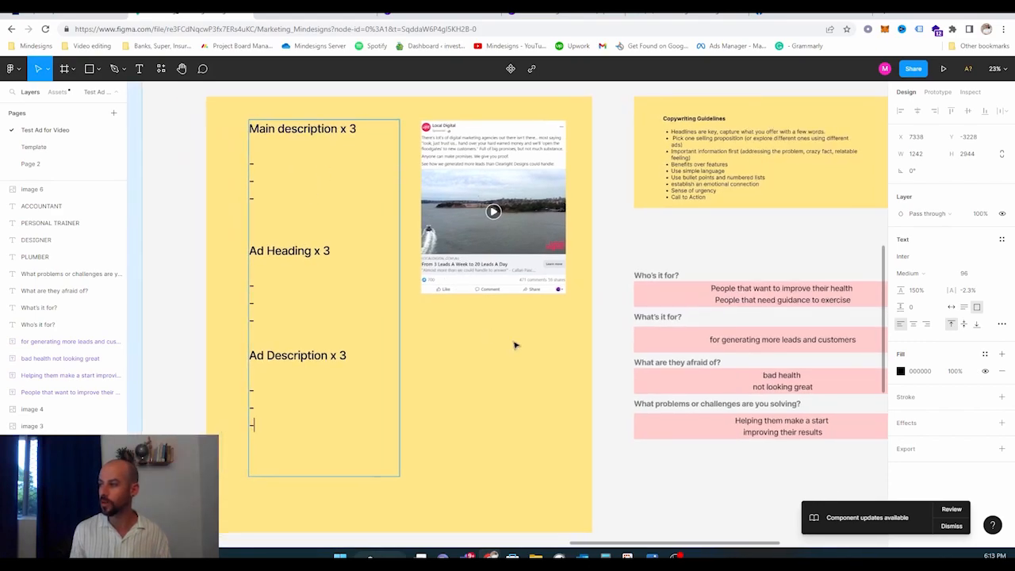
pyautogui.scroll(-2, 514, 345)
pyautogui.scroll(2, 489, 322)
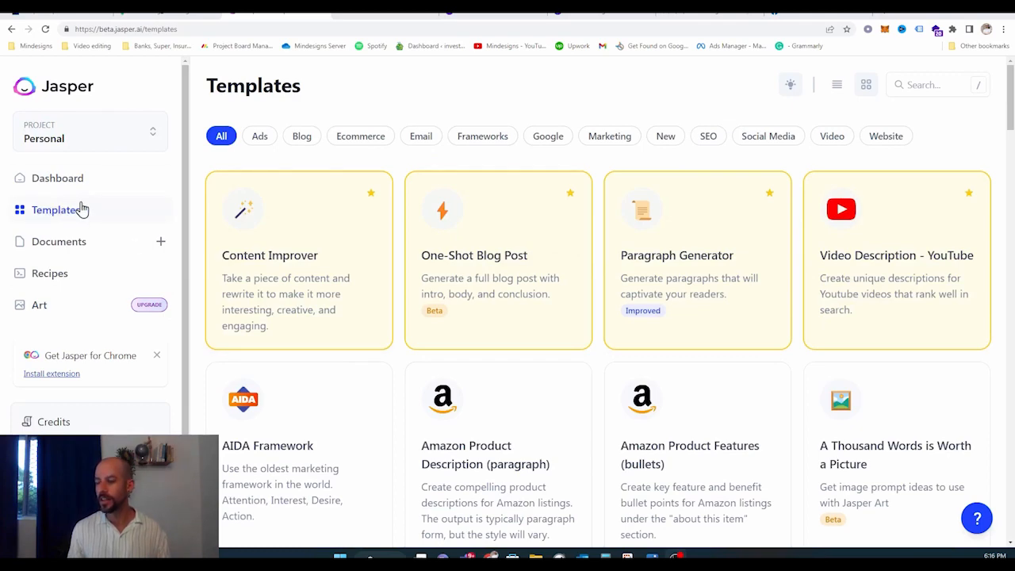
# - In Jasper, open the Facebook Ad Primary Text template from the Ads category and generate copy for the personal trainer's local group exercise
pyautogui.click(933, 87)
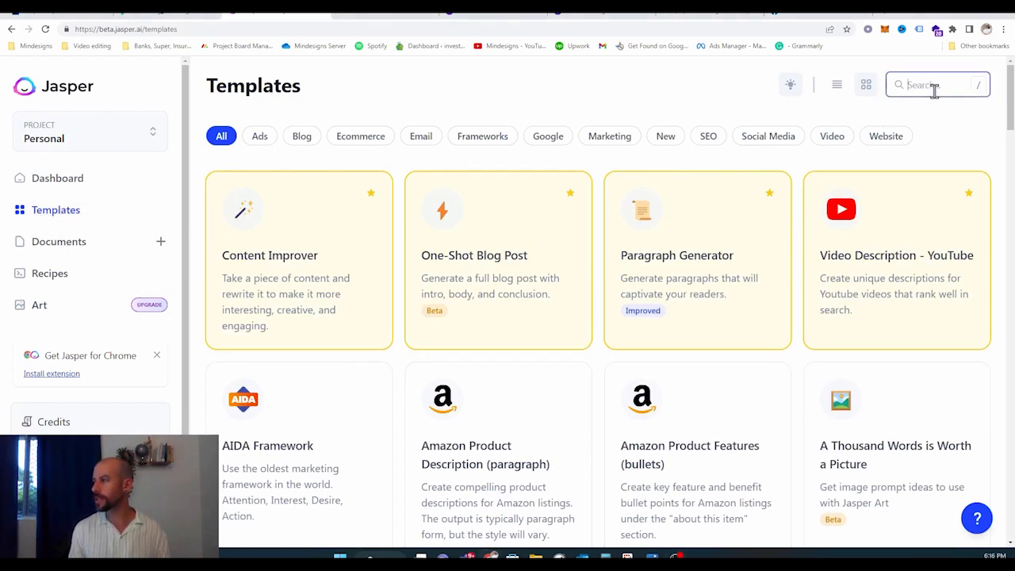
pyautogui.click(259, 139)
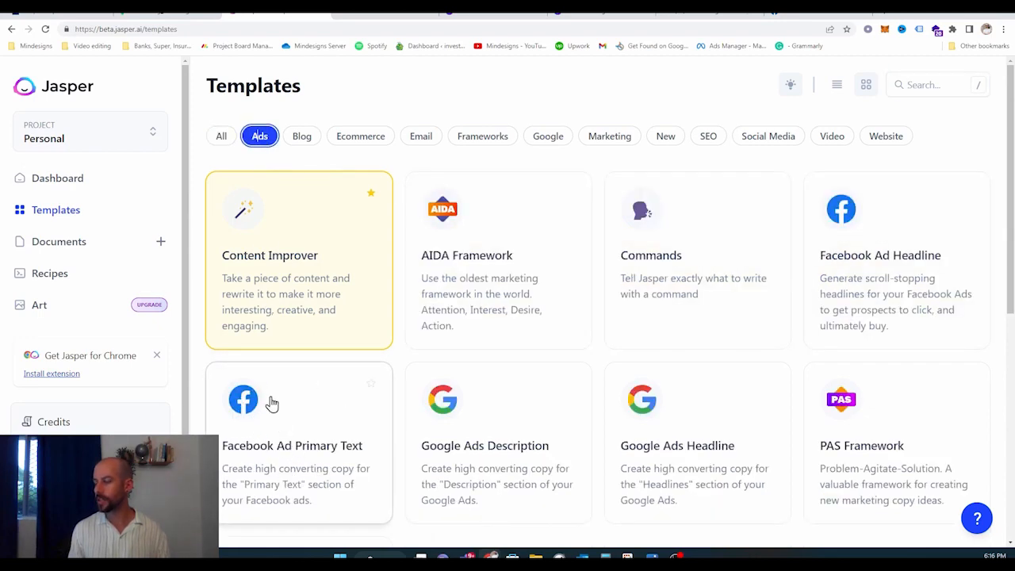
pyautogui.click(308, 418)
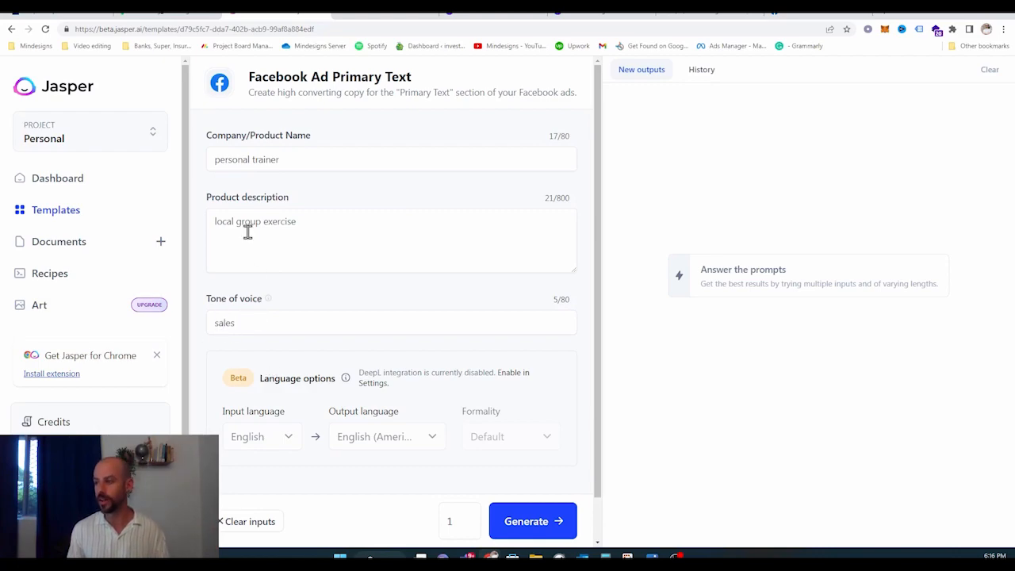
pyautogui.click(550, 523)
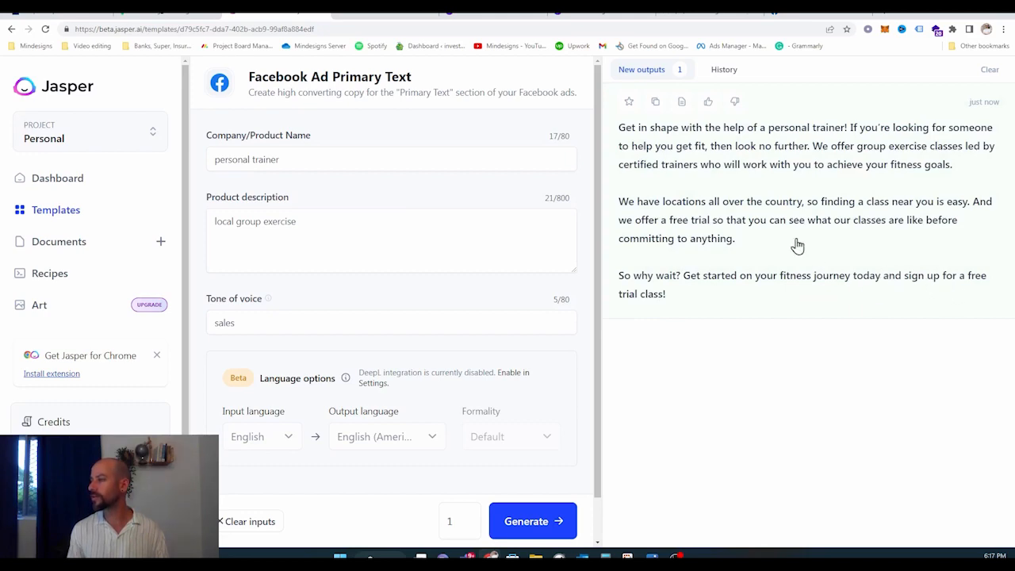
# - Open the generated primary text in full, read through it and close it
pyautogui.click(733, 202)
pyautogui.click(406, 238)
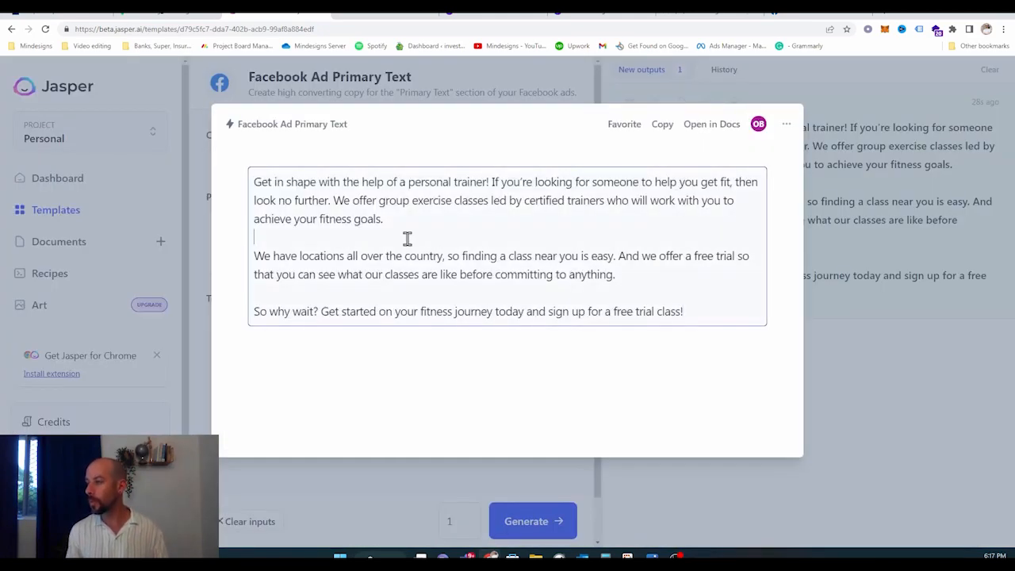
pyautogui.hotkey('ctrl', 'a')
pyautogui.click(396, 261)
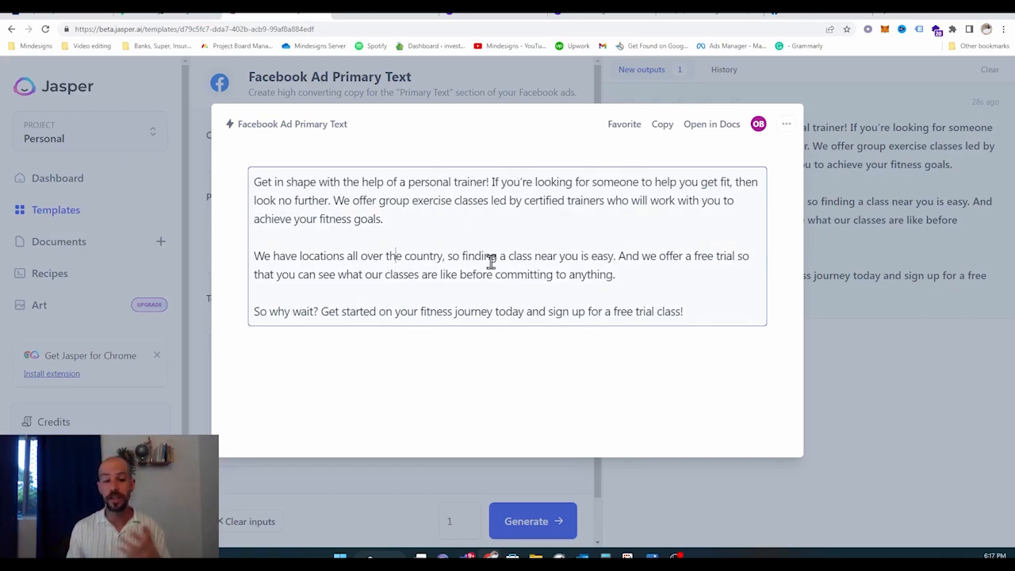
pyautogui.click(854, 392)
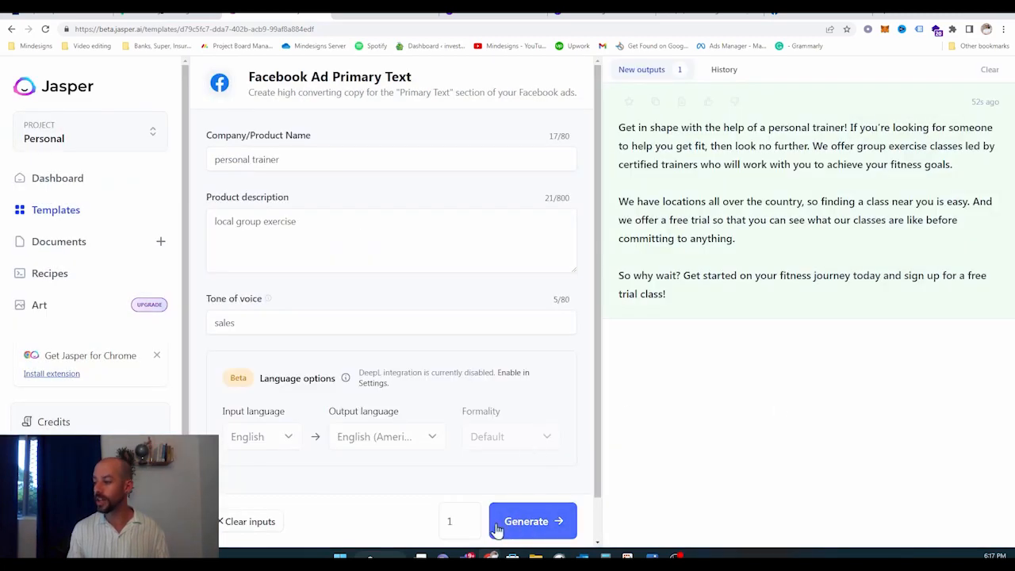
# - Generate another primary text in Jasper and copy it into the first Main description slot in Figma
pyautogui.click(526, 521)
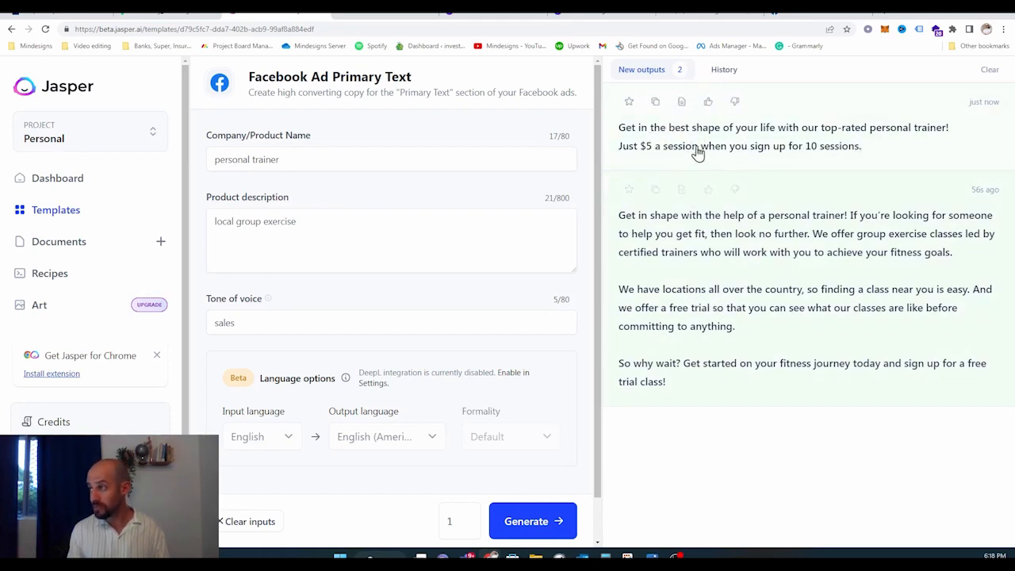
pyautogui.click(741, 149)
pyautogui.hotkey('ctrl', 'c')
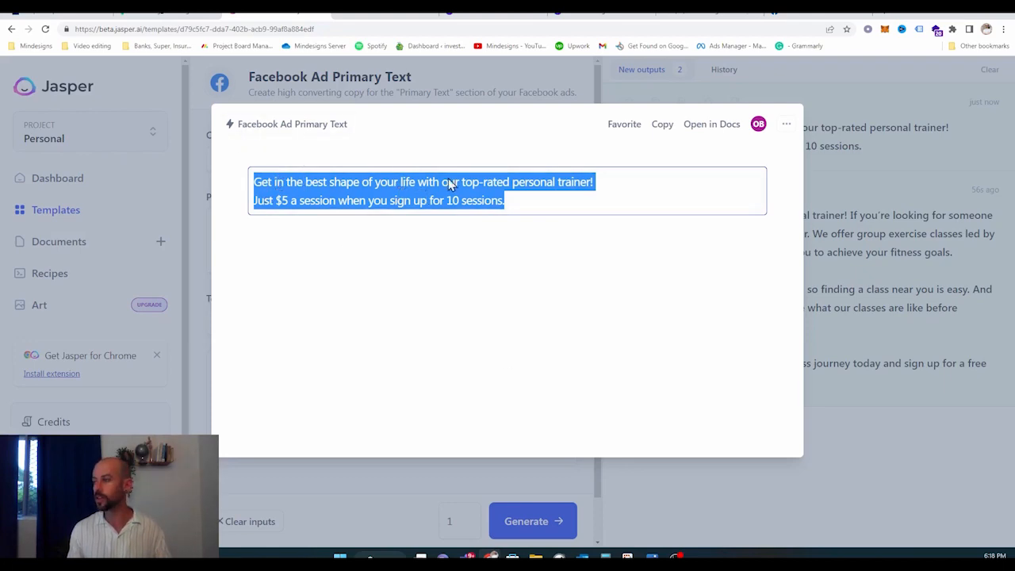
pyautogui.click(160, 14)
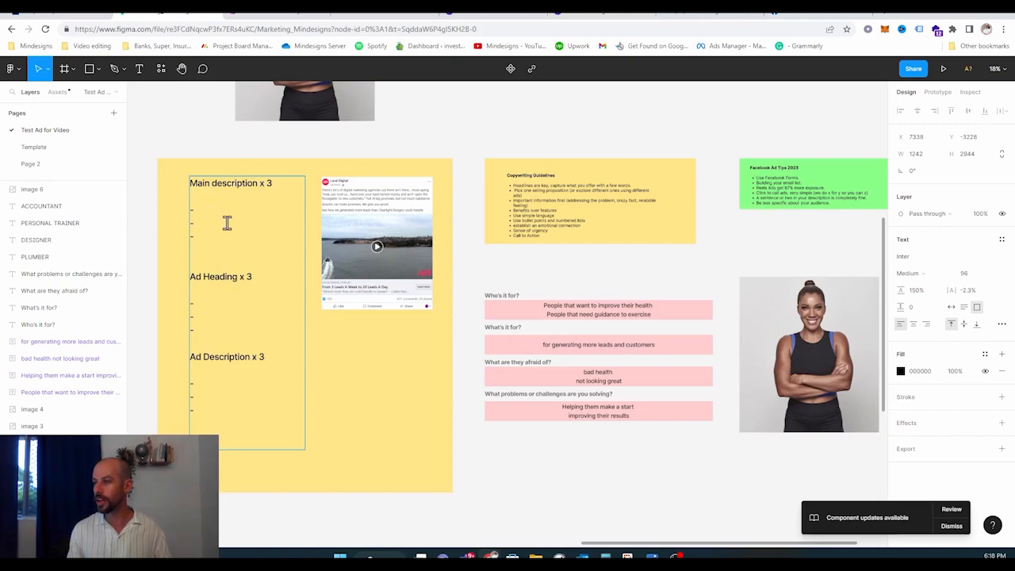
pyautogui.hotkey('ctrl', 'v')
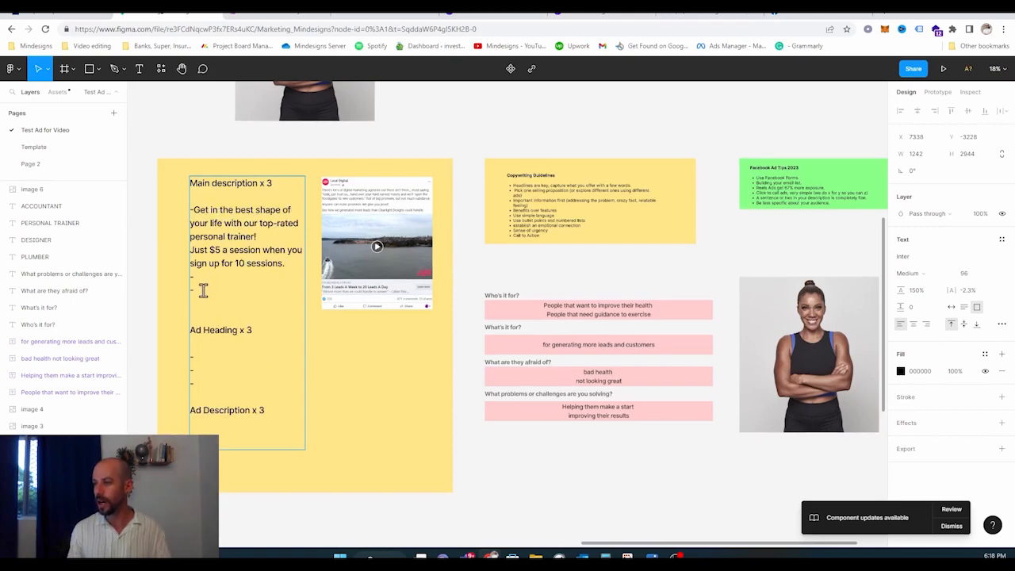
# - Copy the longer "Get in shape with the help of a personal trainer!" text from Jasper into Figma's second Main description slot
pyautogui.click(373, 13)
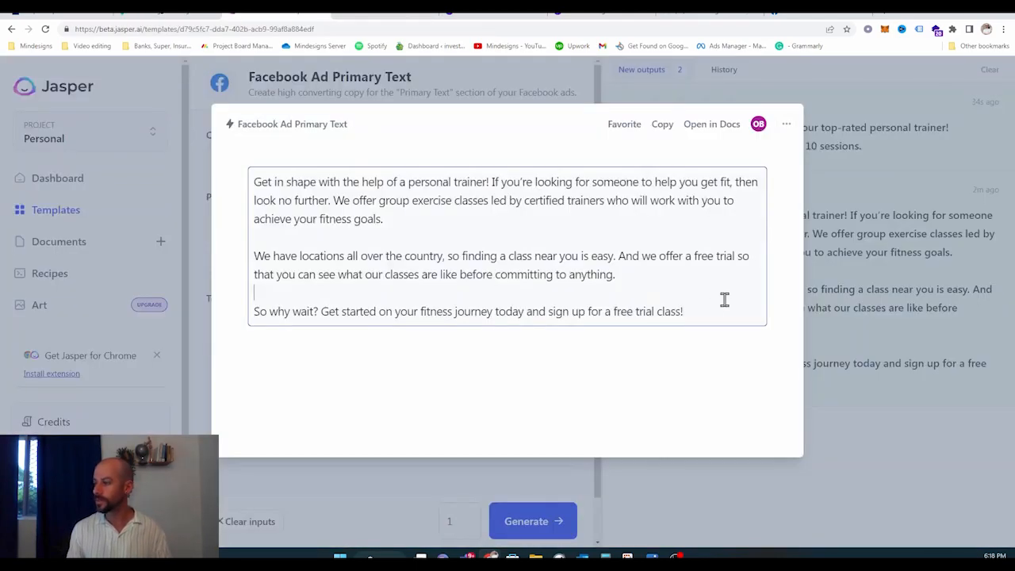
pyautogui.hotkey('ctrl', 'a')
pyautogui.click(139, 14)
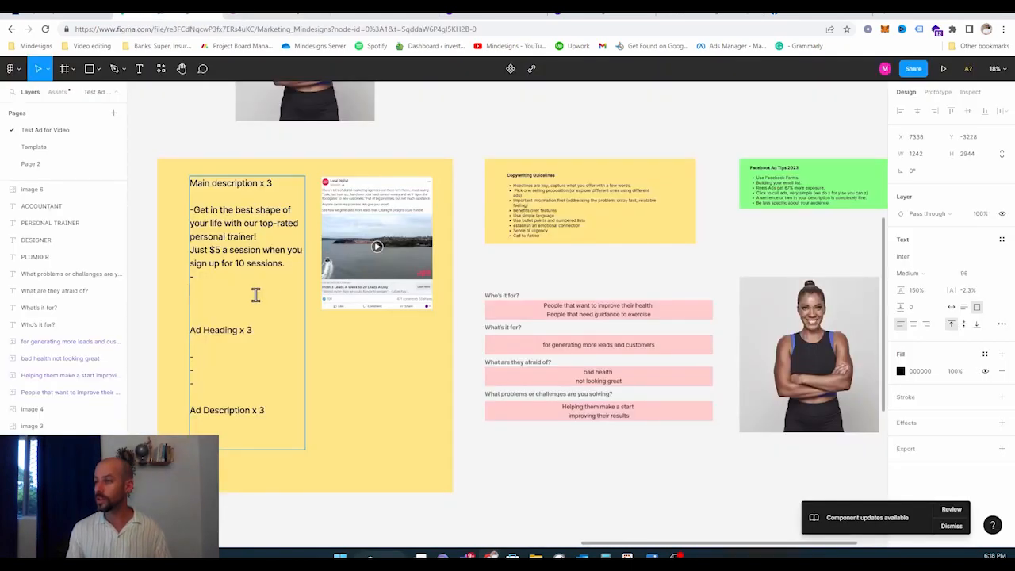
pyautogui.hotkey('ctrl', 'v')
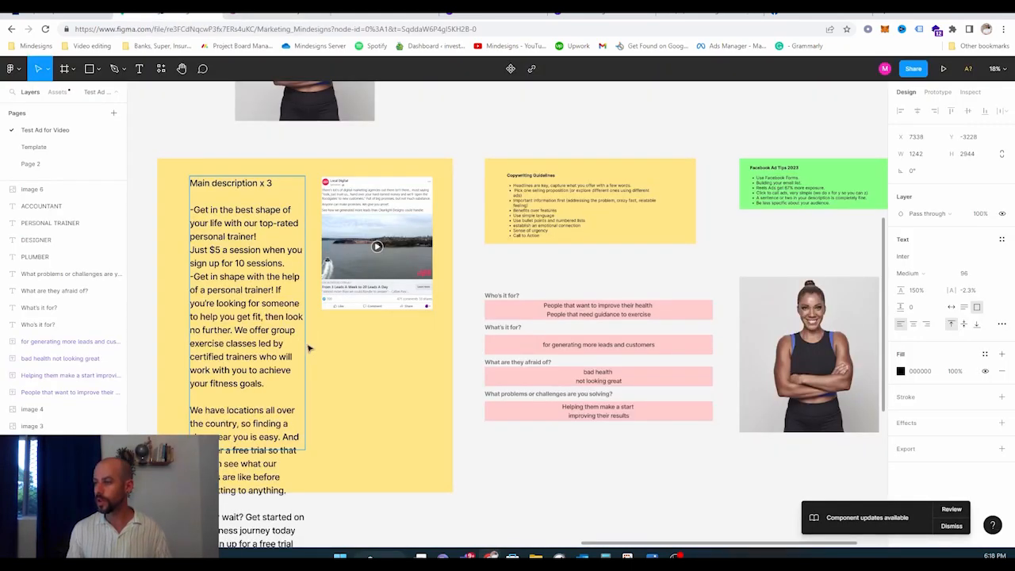
# - Set the font size of all the ad copy text to 45 and finish editing the text box
pyautogui.hotkey('ctrl', 'a')
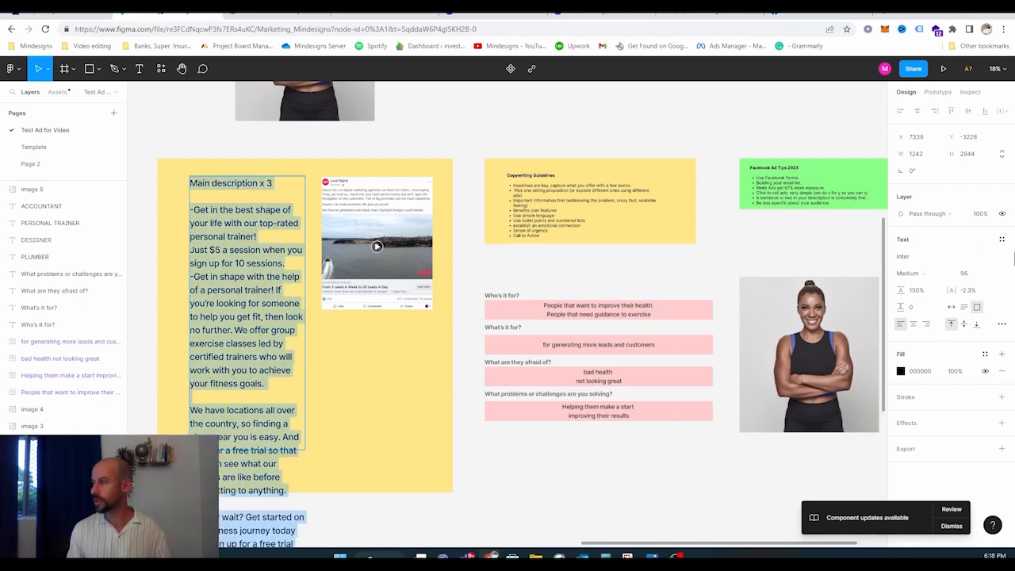
pyautogui.click(981, 277)
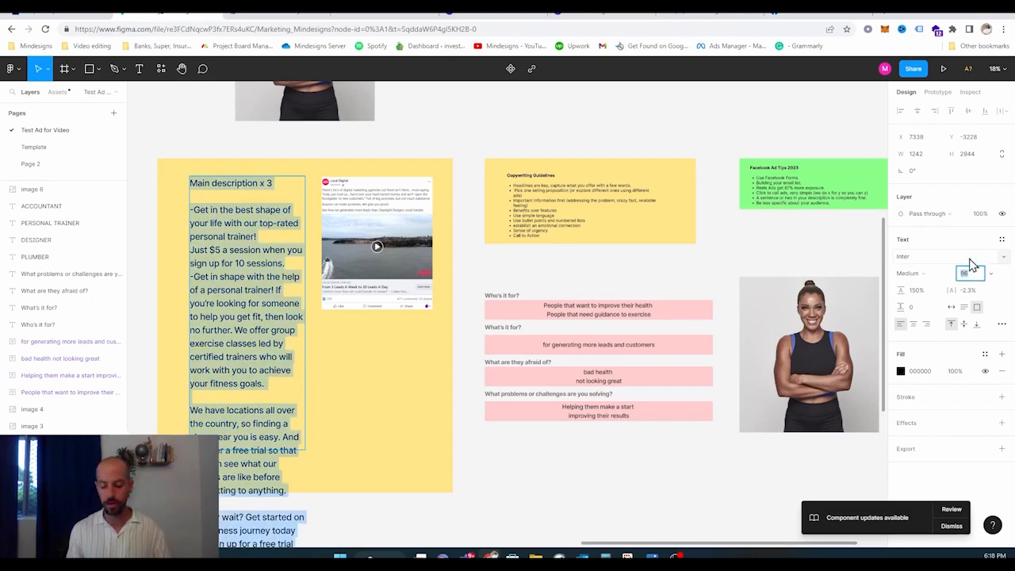
pyautogui.write('45')
pyautogui.press('Return')
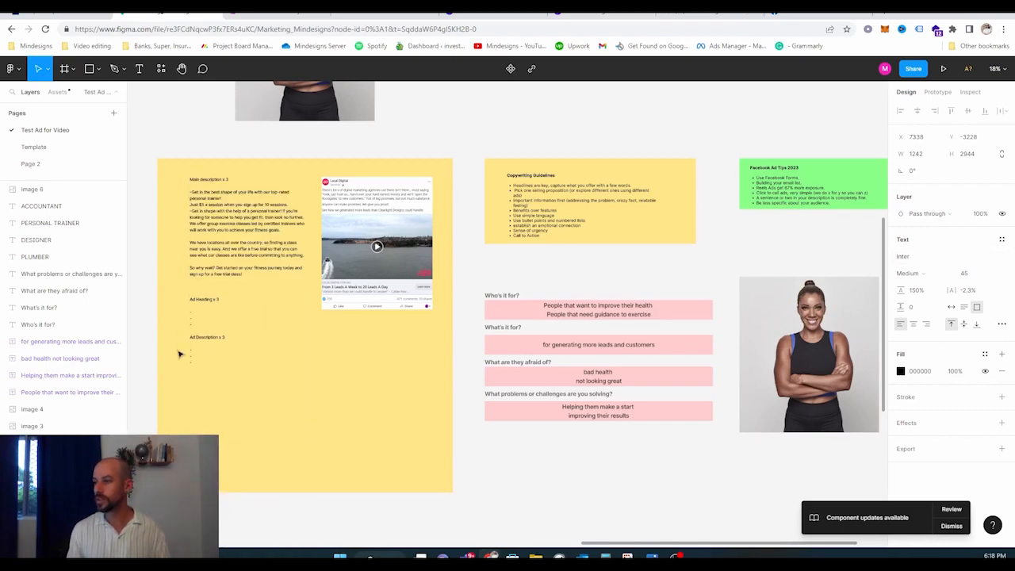
pyautogui.hscroll(-3, 279, 340)
pyautogui.scroll(5, 278, 340)
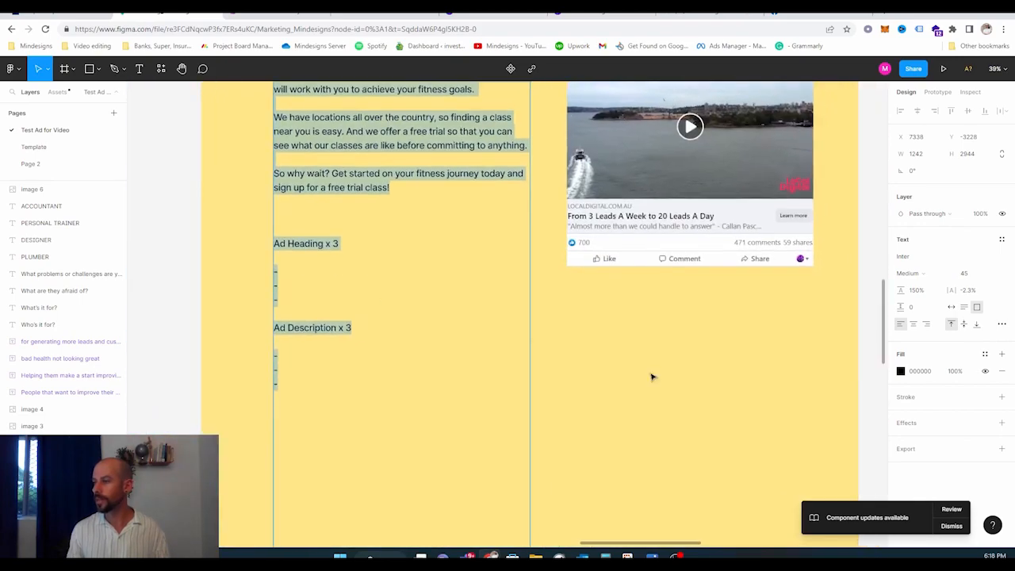
pyautogui.press('Escape')
# - Review the ad copy card's main descriptions, ad headings and ad descriptions
pyautogui.scroll(2, 317, 317)
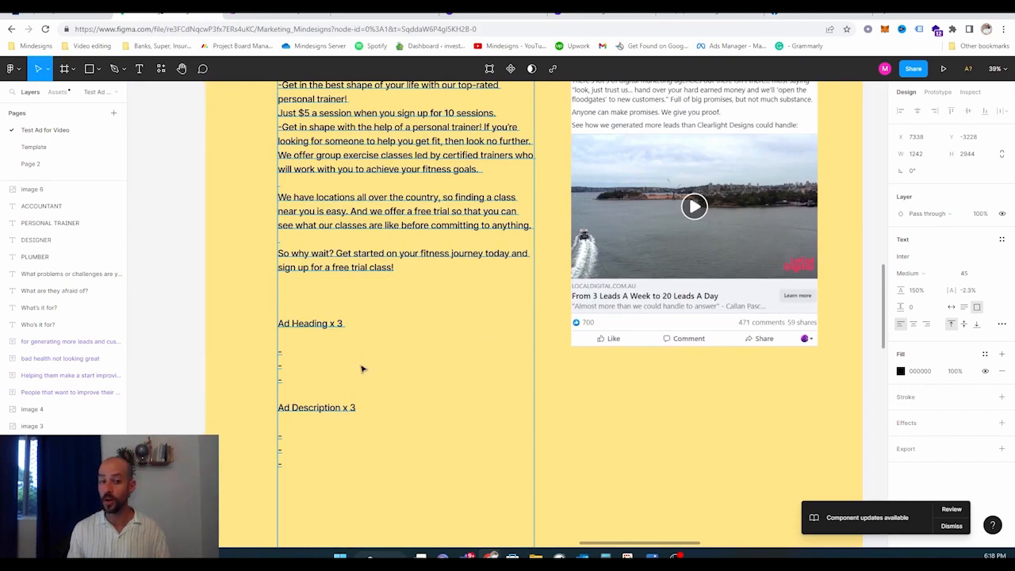
pyautogui.scroll(-1, 291, 329)
pyautogui.scroll(-1, 291, 329)
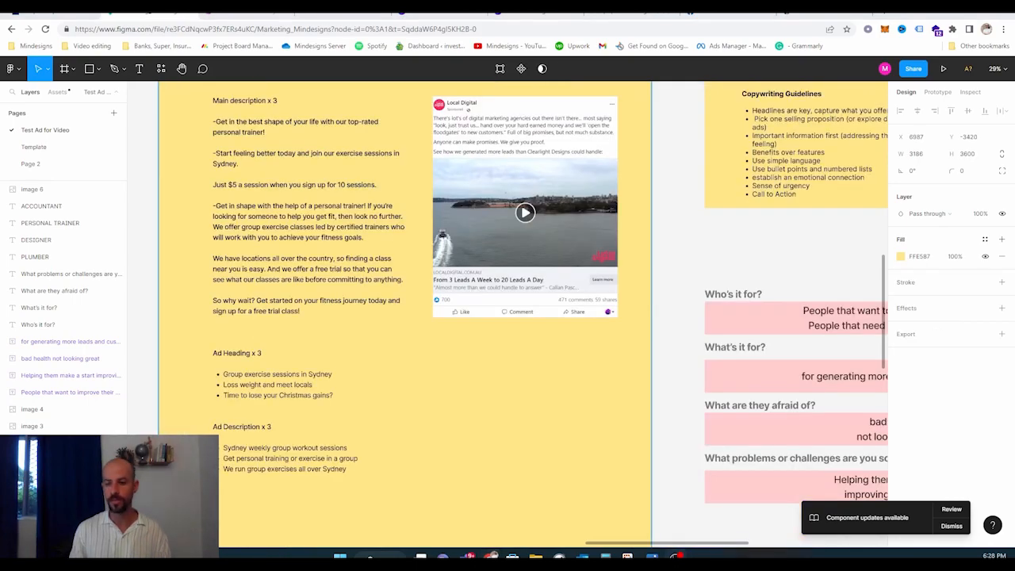
pyautogui.scroll(-2, 440, 383)
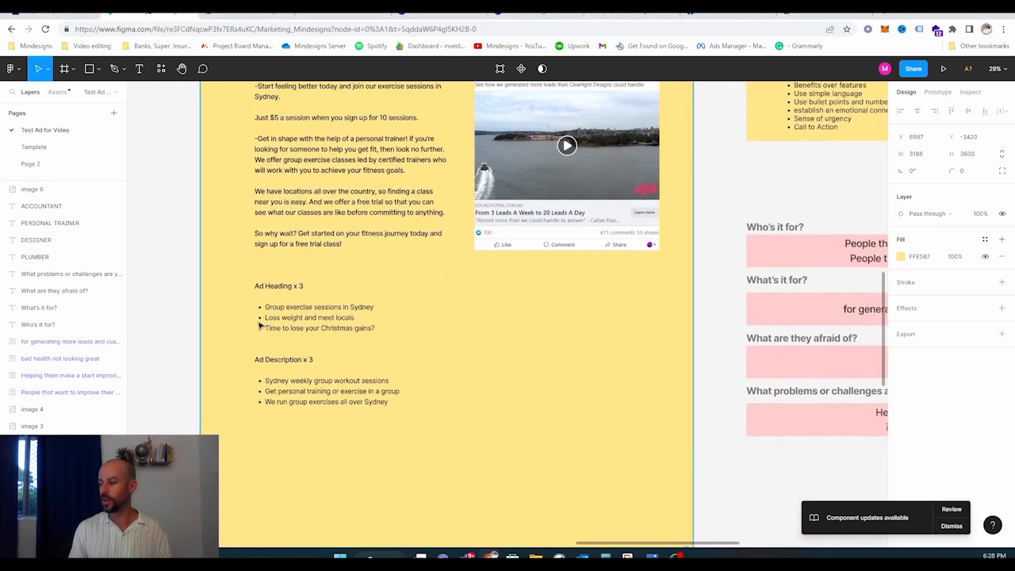
# - Read through the three ad headings and three ad descriptions and check them alongside the sample Facebook ad
pyautogui.scroll(3, 306, 352)
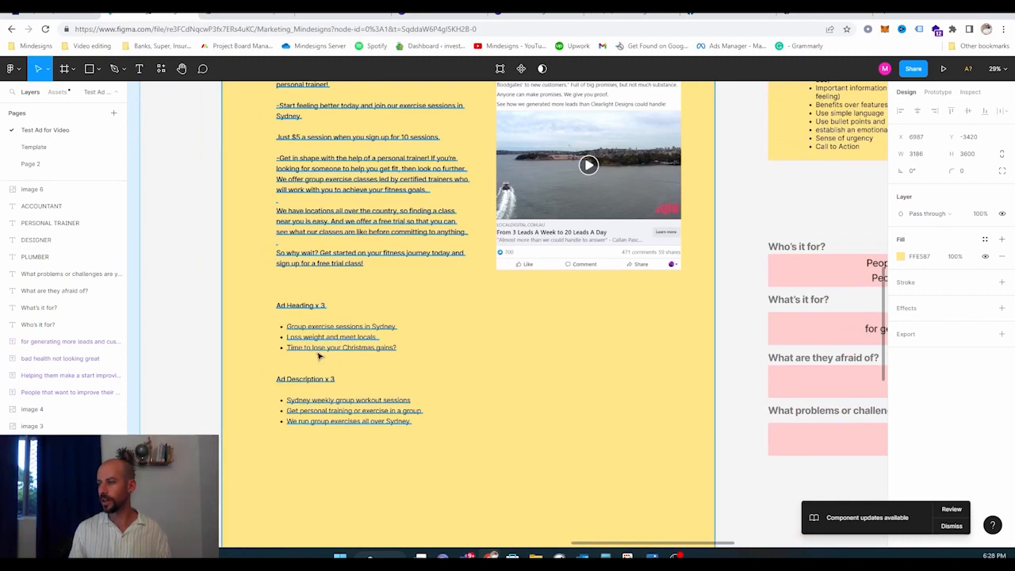
pyautogui.scroll(3, 302, 347)
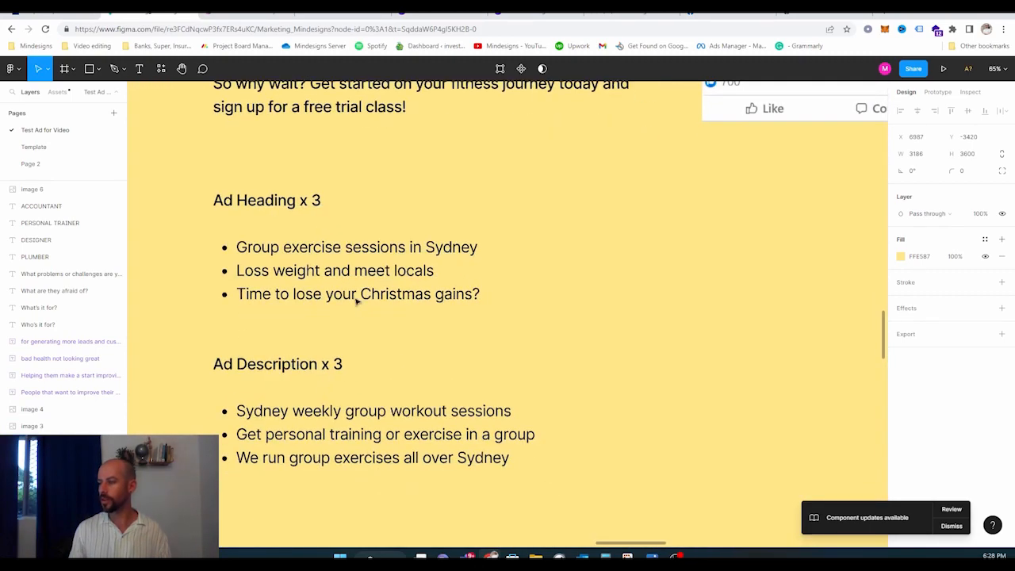
pyautogui.scroll(-5, 444, 373)
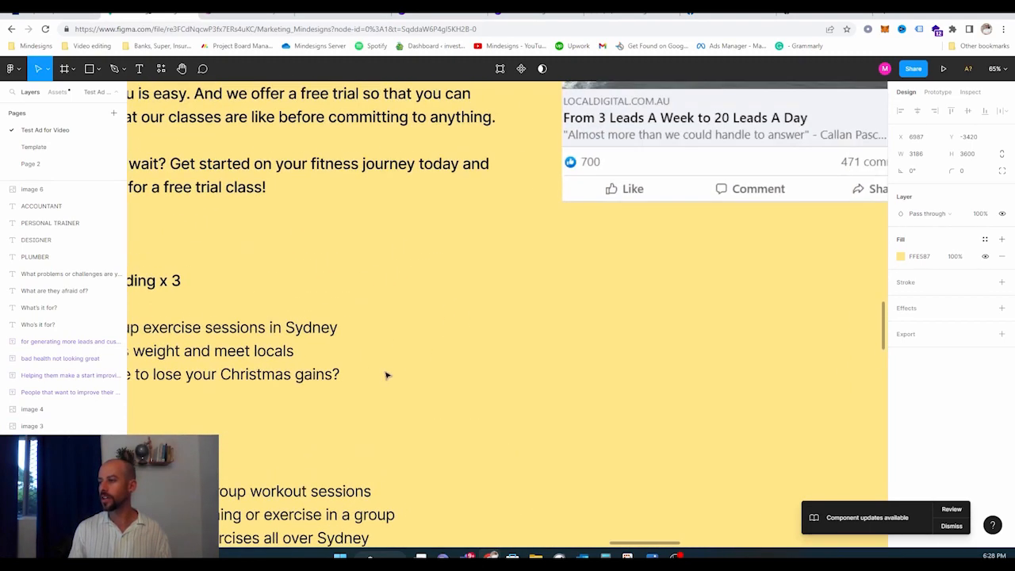
pyautogui.scroll(5, 447, 369)
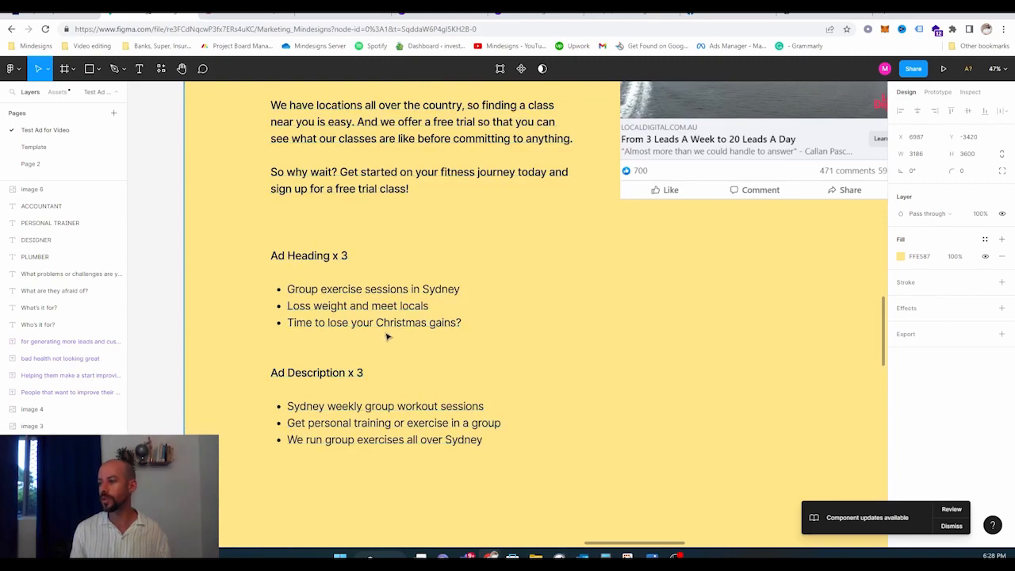
pyautogui.scroll(-2, 440, 308)
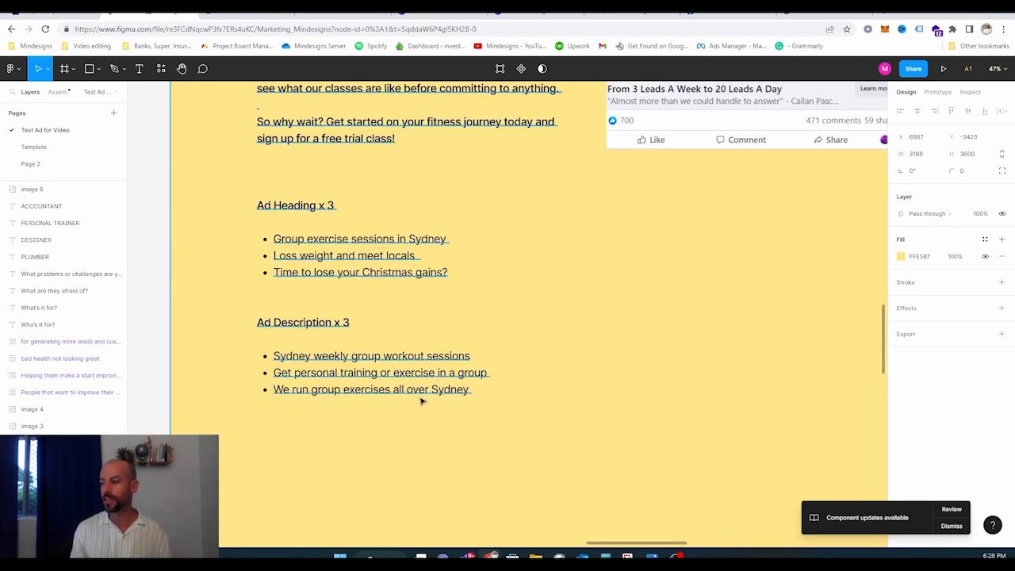
pyautogui.scroll(-2, 380, 357)
pyautogui.scroll(1, 357, 317)
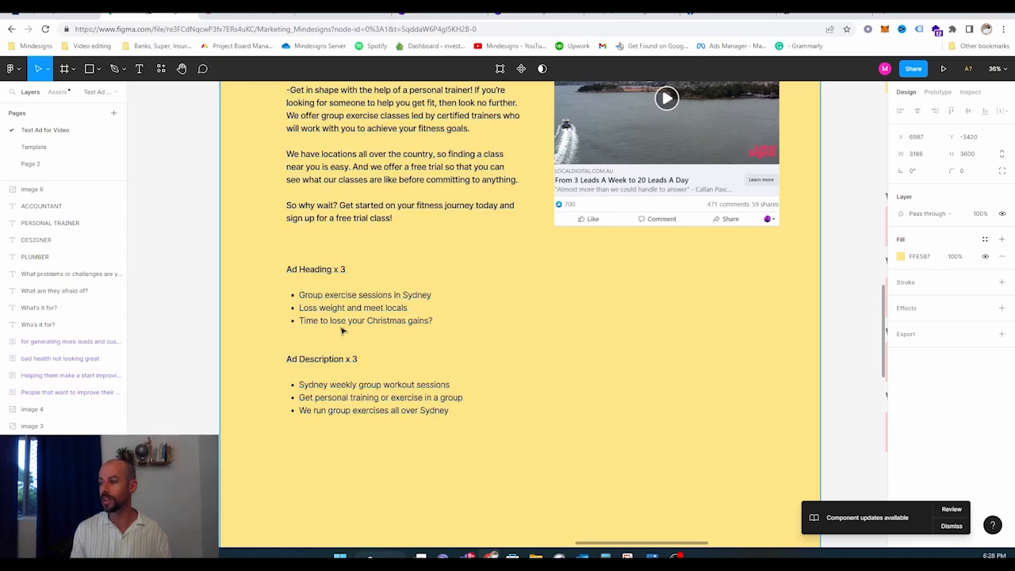
pyautogui.scroll(-1, 428, 342)
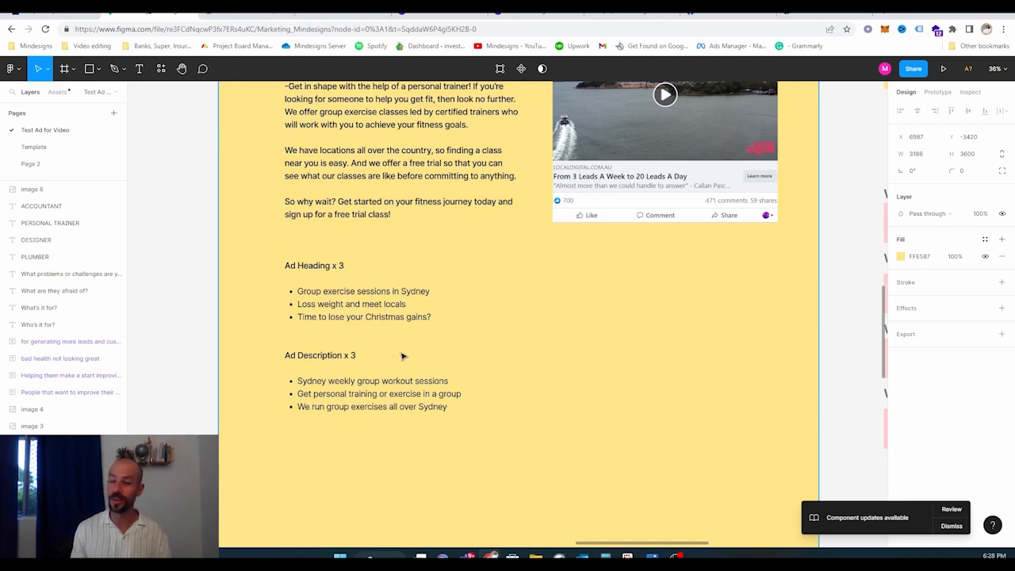
pyautogui.scroll(-1, 372, 345)
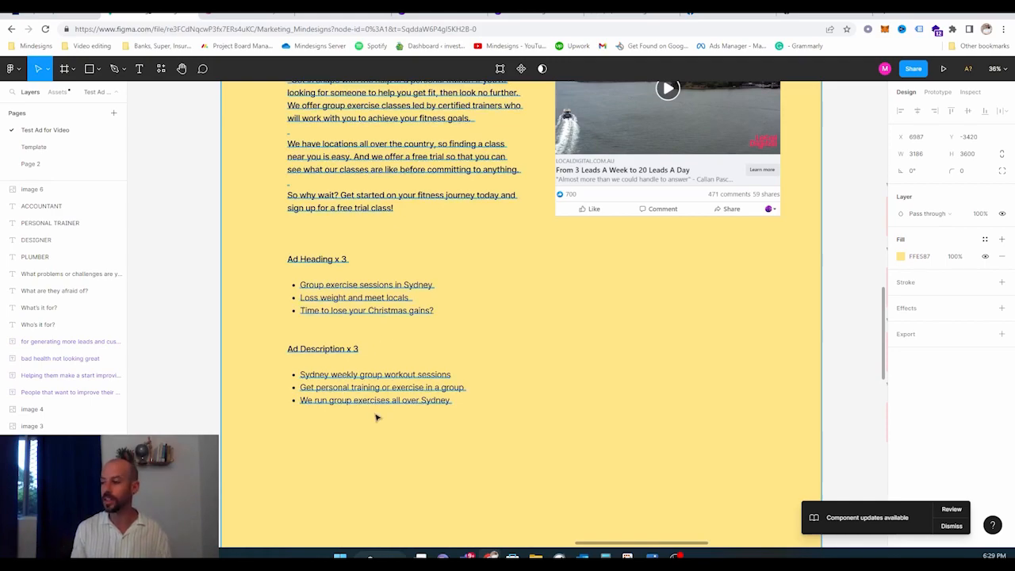
pyautogui.scroll(-5, 376, 418)
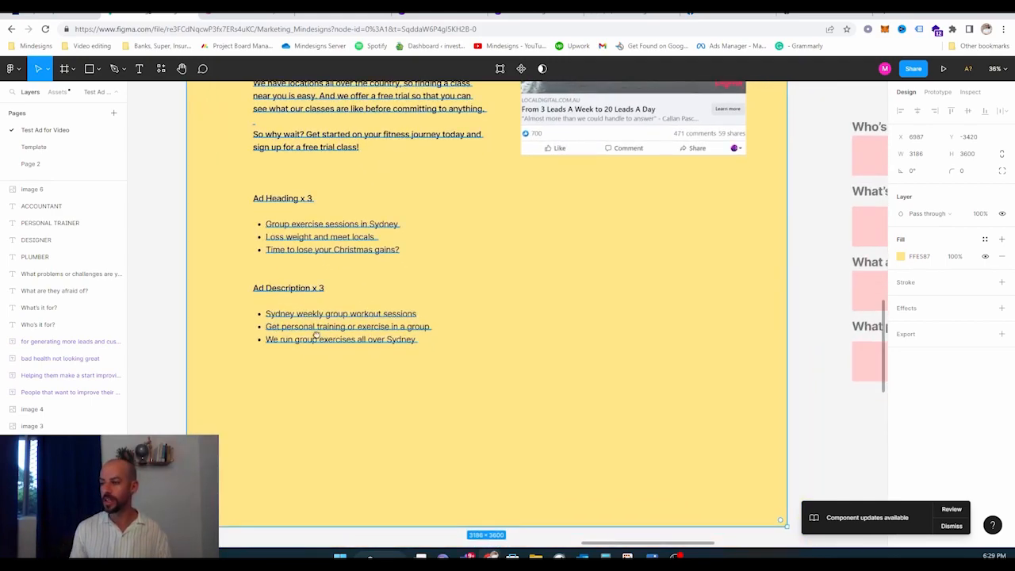
pyautogui.scroll(2, 320, 341)
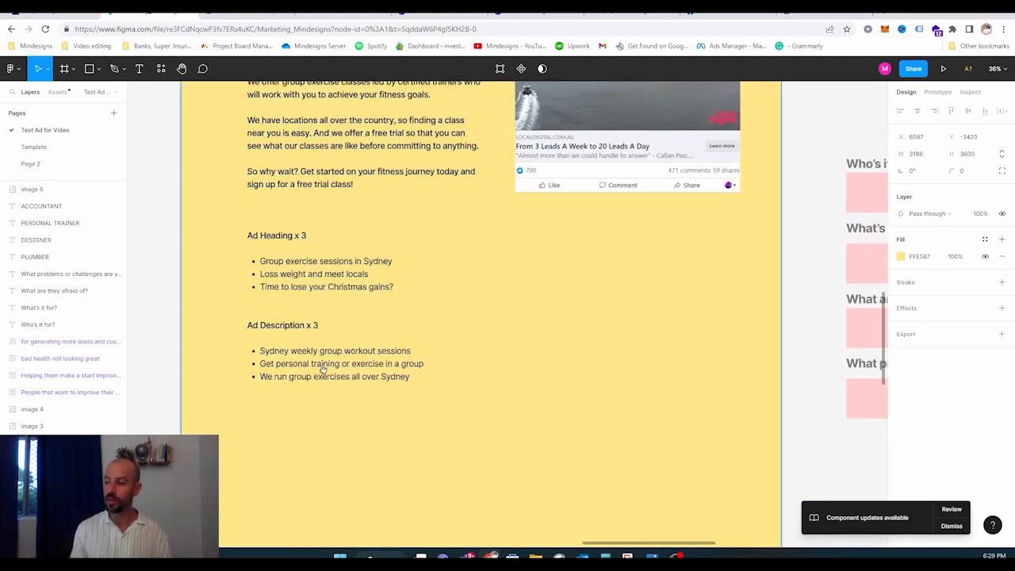
pyautogui.scroll(4, 333, 364)
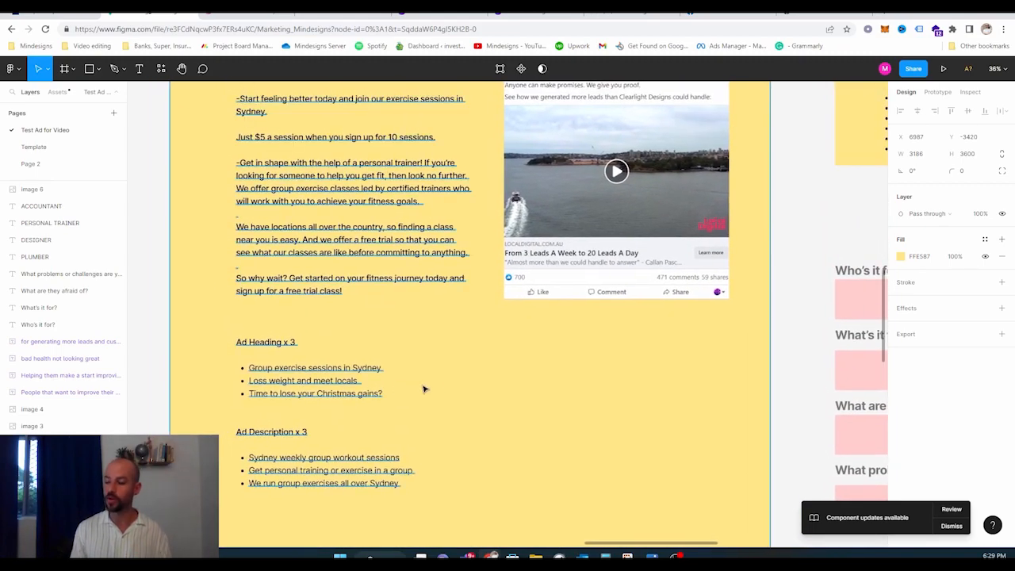
pyautogui.scroll(3, 451, 378)
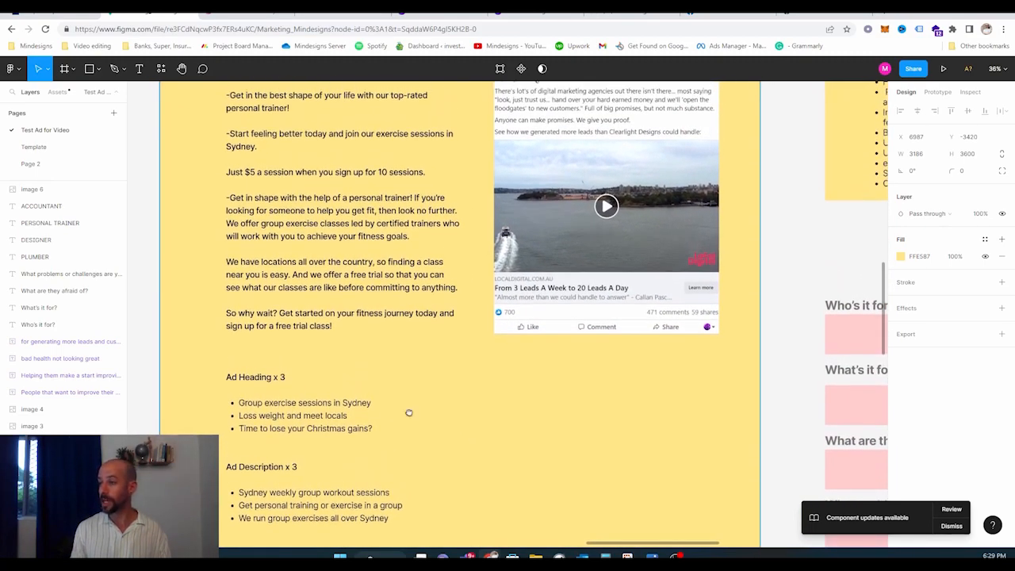
pyautogui.scroll(4, 409, 412)
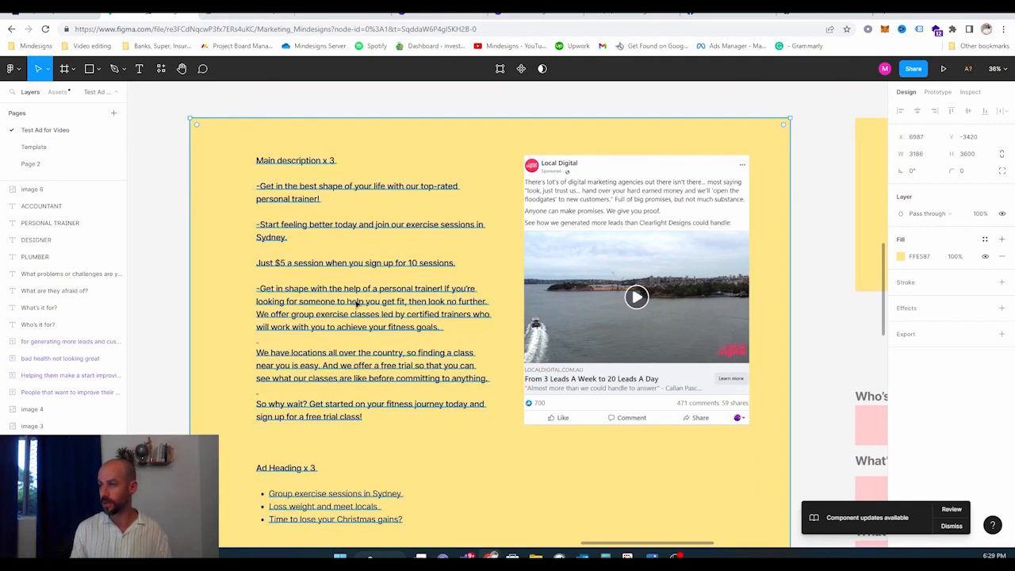
pyautogui.scroll(-1, 351, 299)
pyautogui.scroll(-5, 318, 365)
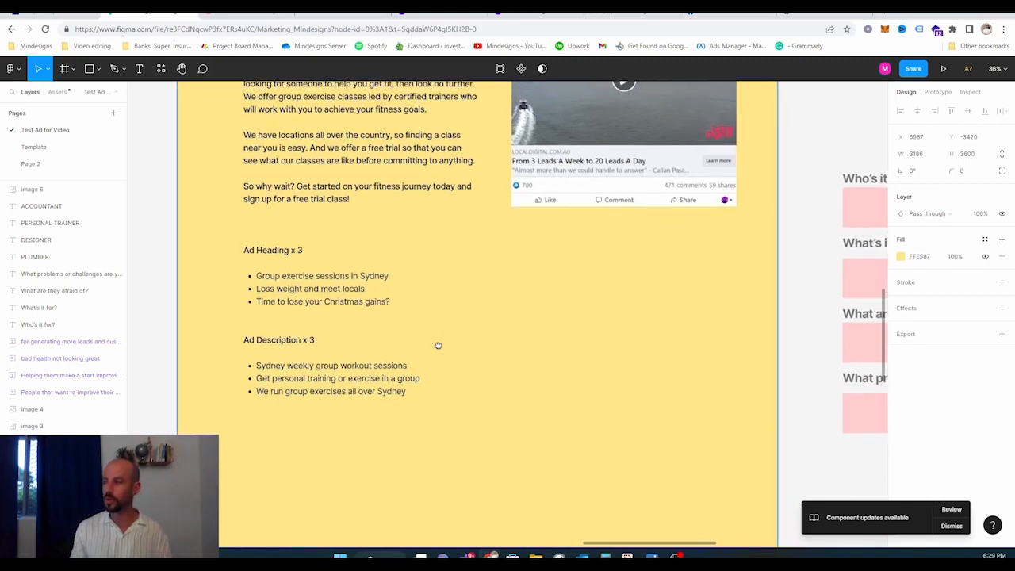
pyautogui.scroll(2, 492, 285)
# - Switch to DALL-E and browse the earlier cleaning lady image sets among the recent generations
pyautogui.click(558, 193)
pyautogui.scroll(-3, 455, 377)
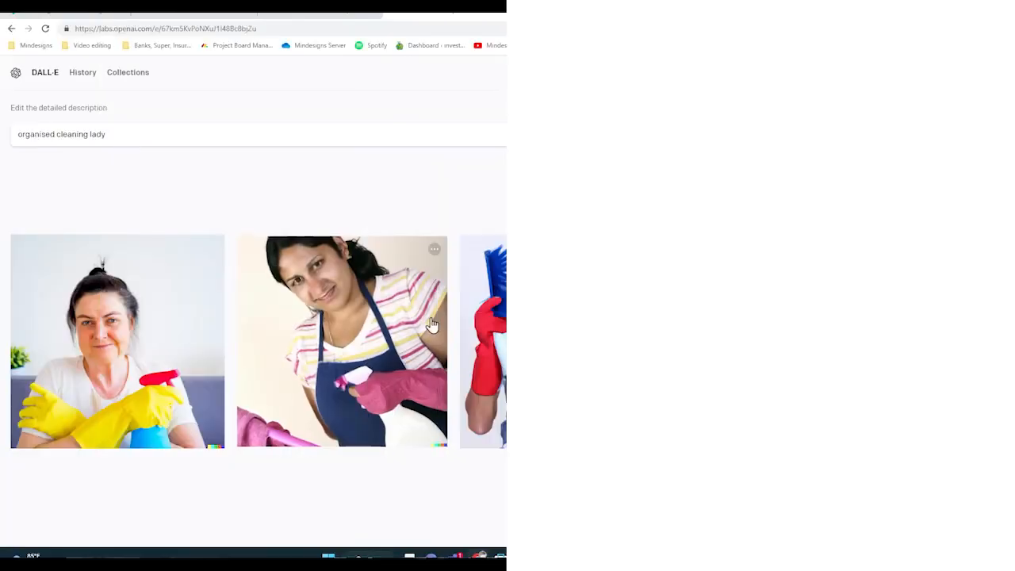
pyautogui.click(949, 318)
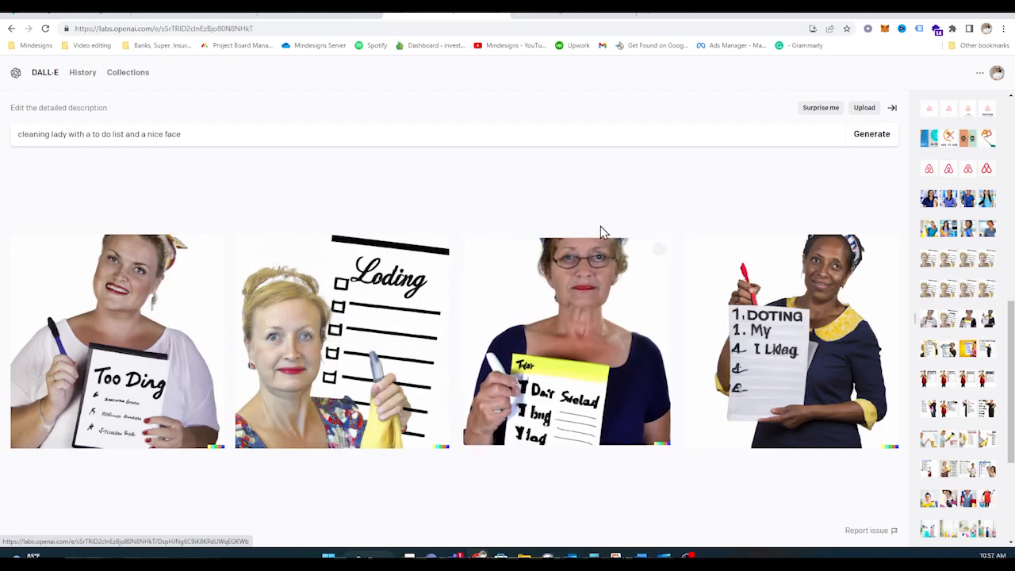
pyautogui.click(961, 261)
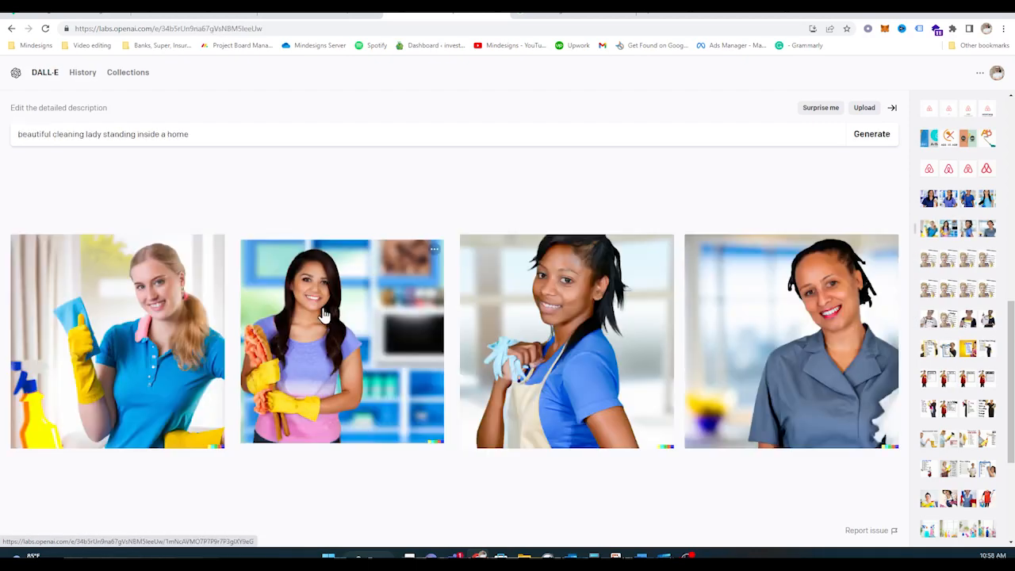
pyautogui.click(959, 498)
pyautogui.scroll(-4, 959, 502)
pyautogui.click(953, 439)
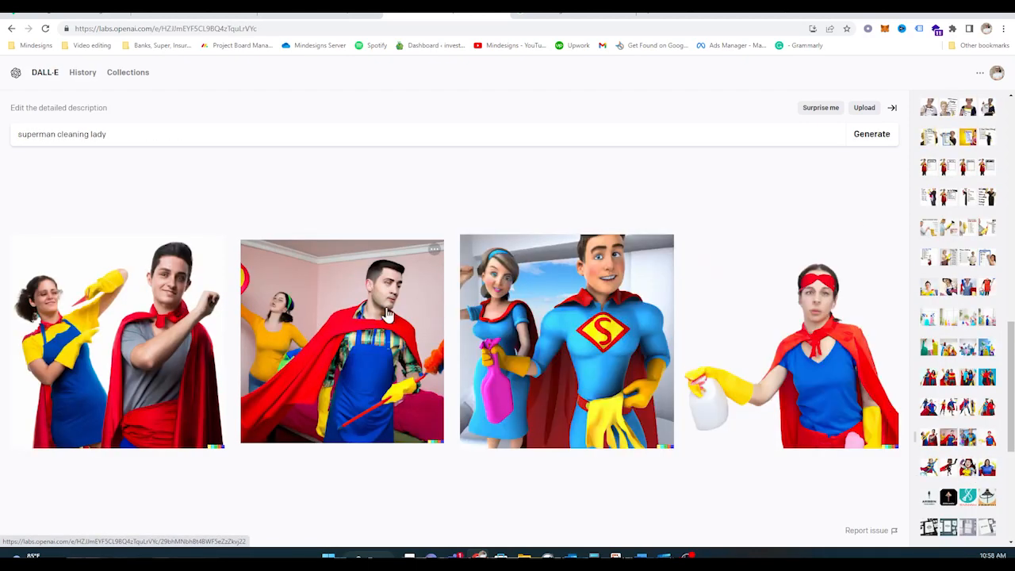
pyautogui.click(945, 409)
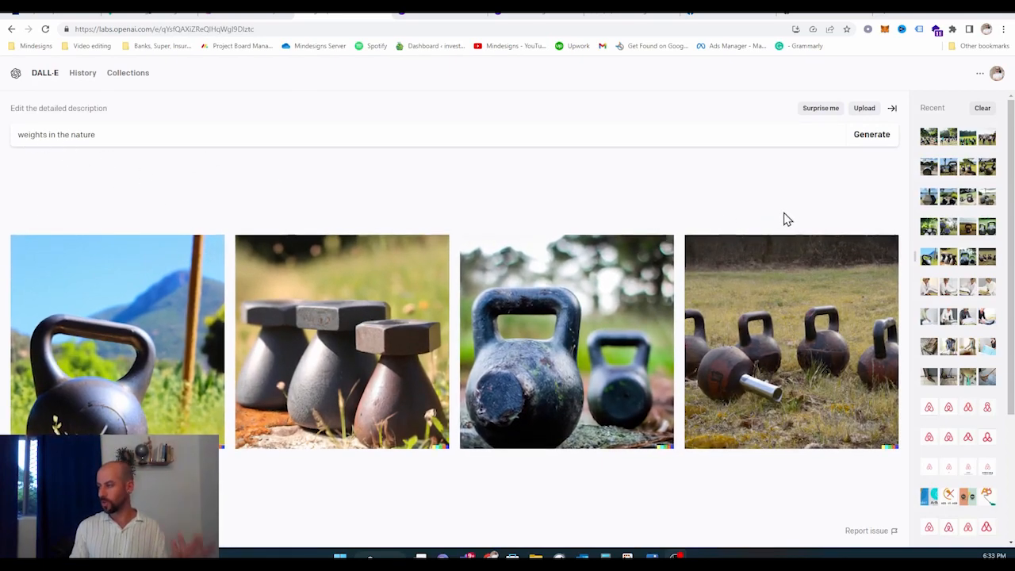
# - Look through the recent "weights in the nature" and "weights in the nature in sydney" image sets, then open the newest set
pyautogui.click(966, 229)
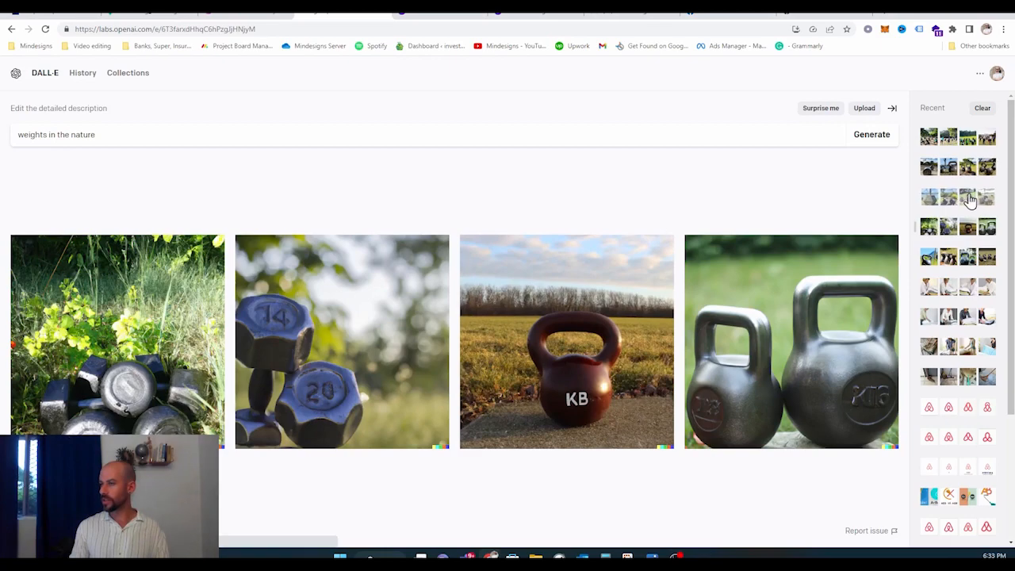
pyautogui.click(975, 196)
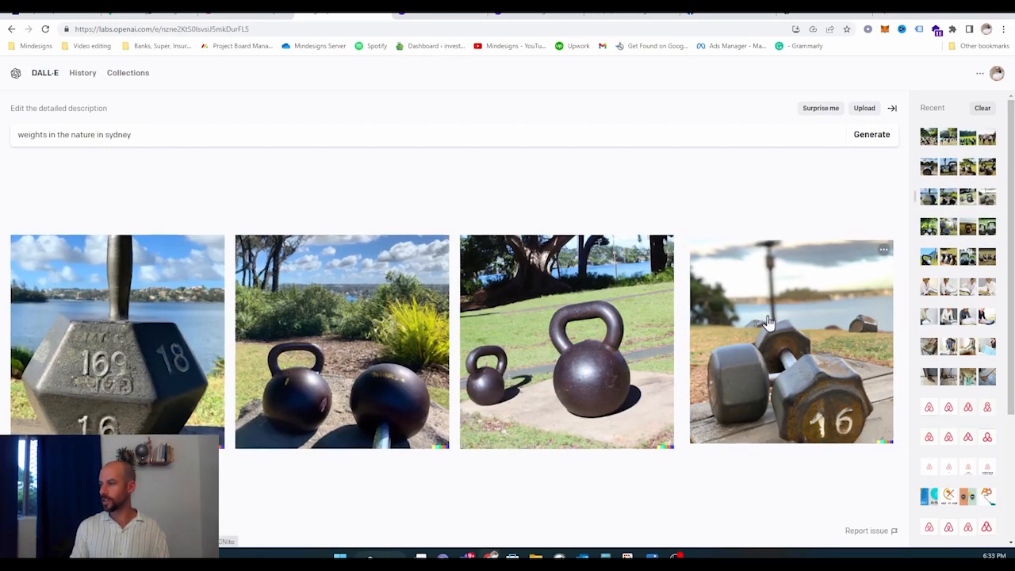
pyautogui.click(968, 168)
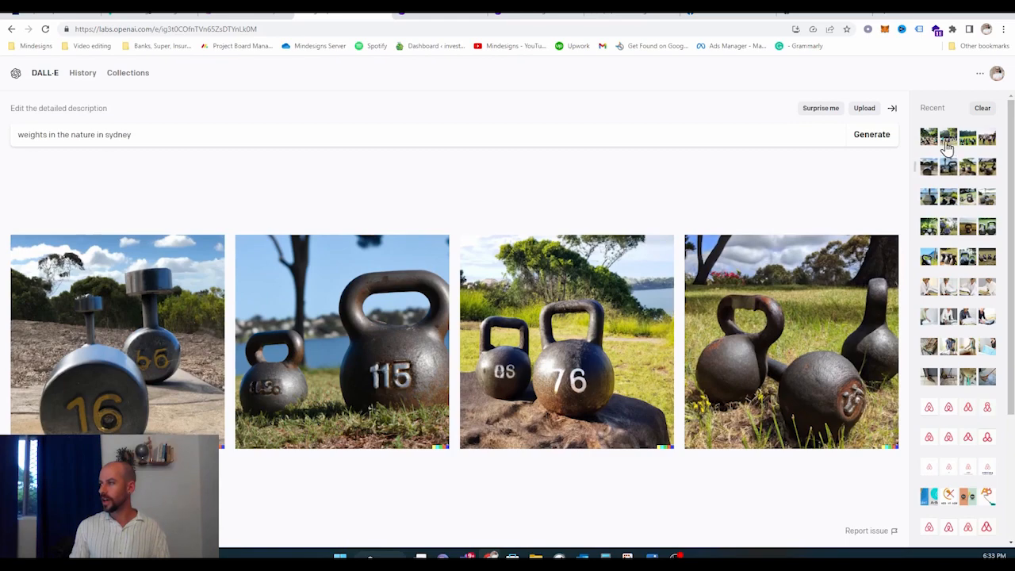
pyautogui.click(949, 147)
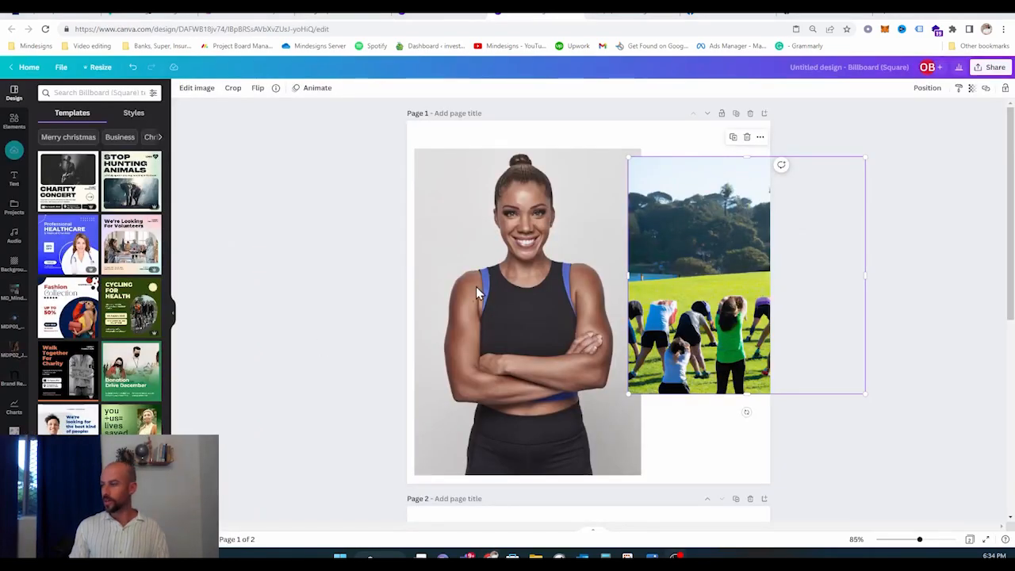
# - In the Canva design, remove the background from the photo of the woman with crossed arms
pyautogui.click(449, 300)
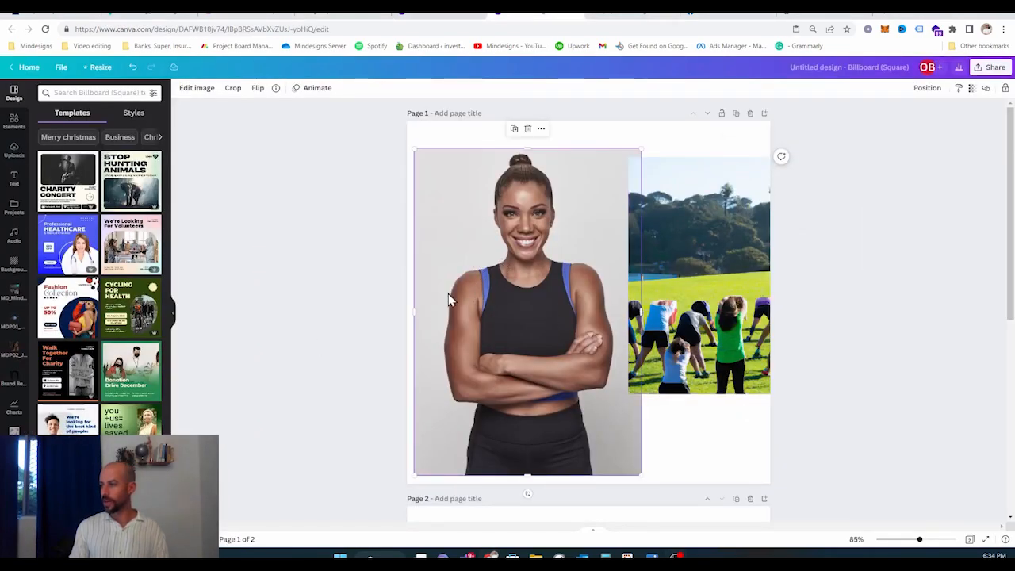
pyautogui.click(199, 89)
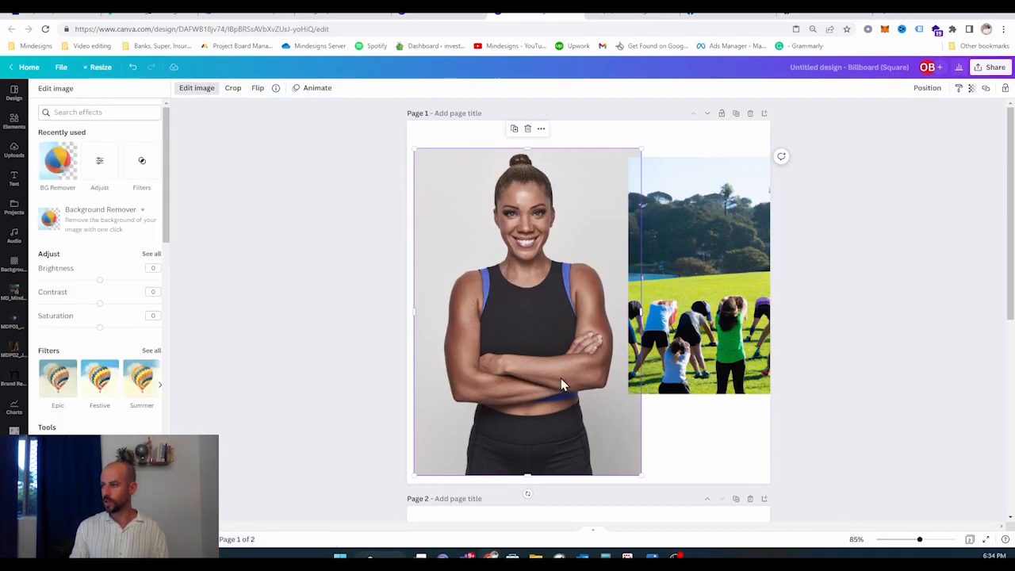
pyautogui.click(78, 165)
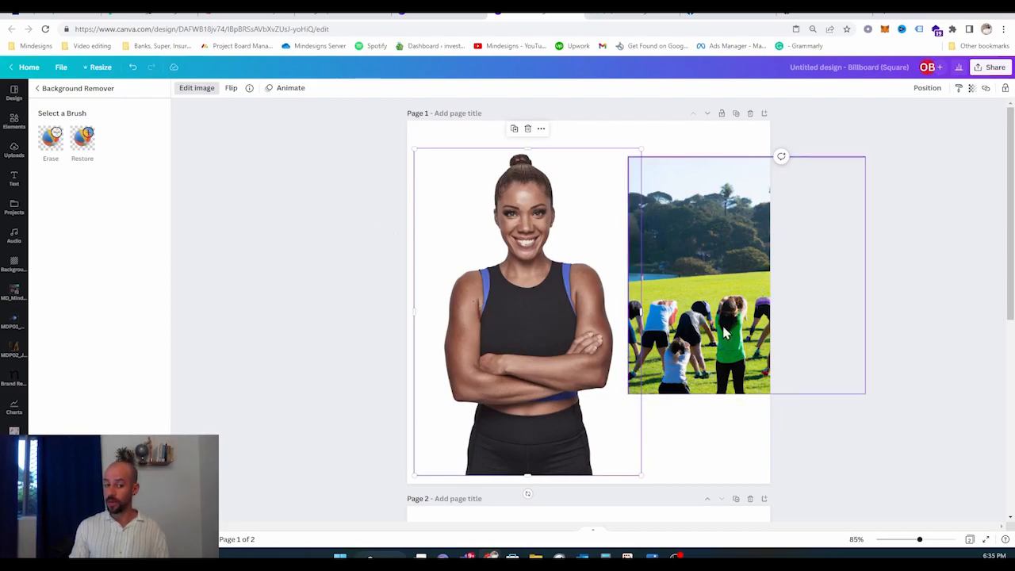
# - Move the group exercise photo down and enlarge it slightly, and bring the woman's cutout forward in front of it
pyautogui.moveTo(690, 396)
pyautogui.mouseDown()
pyautogui.moveTo(702, 370)
pyautogui.moveTo(686, 381)
pyautogui.mouseUp()
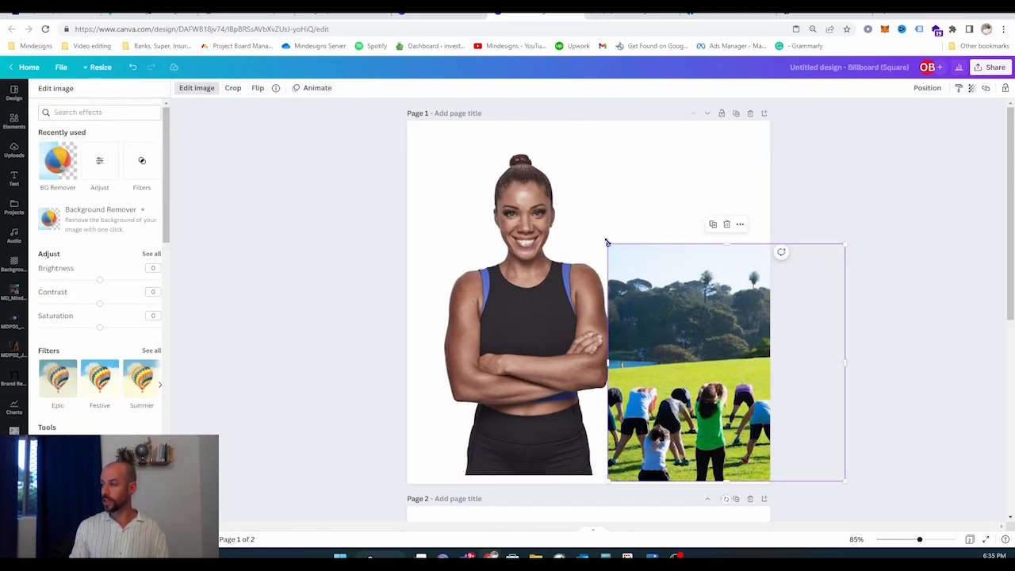
pyautogui.moveTo(607, 244)
pyautogui.mouseDown()
pyautogui.moveTo(359, 114)
pyautogui.moveTo(602, 228)
pyautogui.mouseUp()
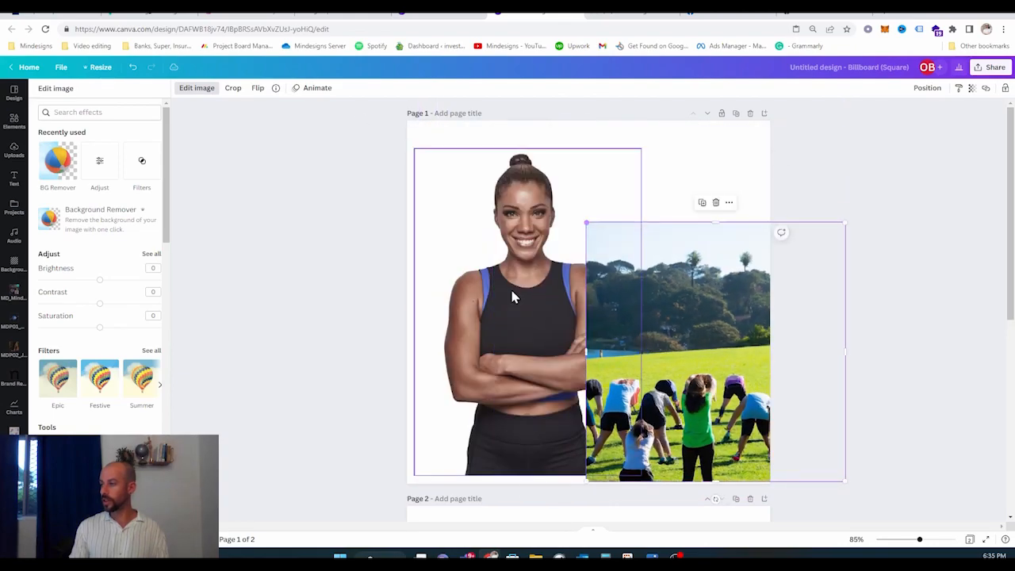
pyautogui.click(531, 319)
pyautogui.rightClick(531, 319)
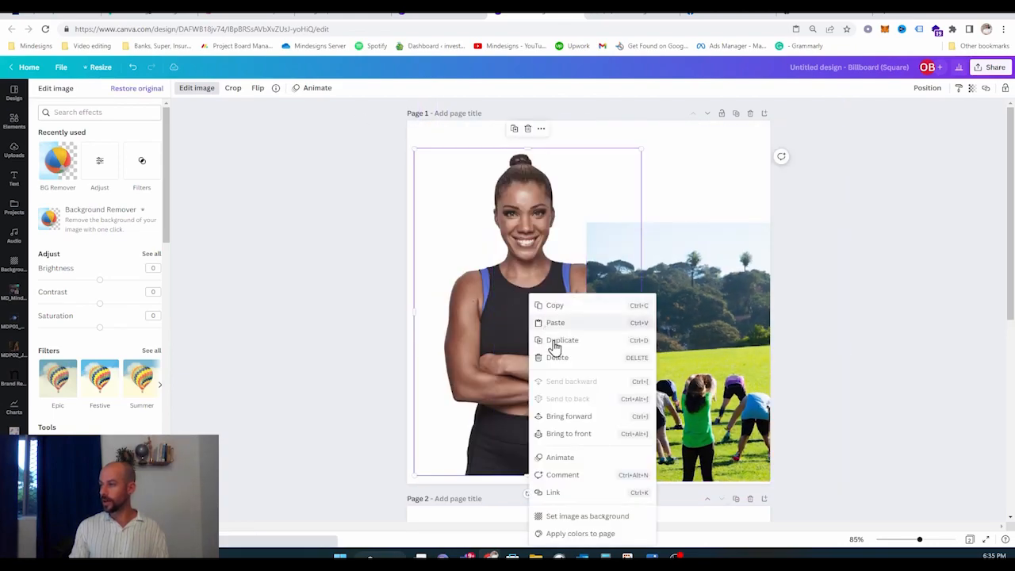
pyautogui.click(569, 416)
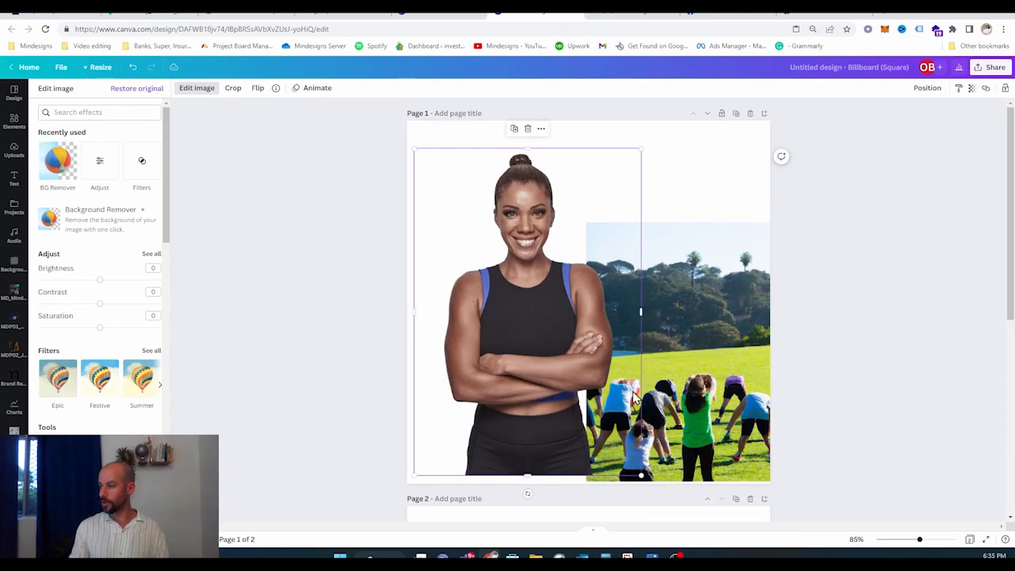
# - Enlarge the group exercise photo to fill page 1 as the backdrop and place the woman's cutout slightly right of centre
pyautogui.click(698, 330)
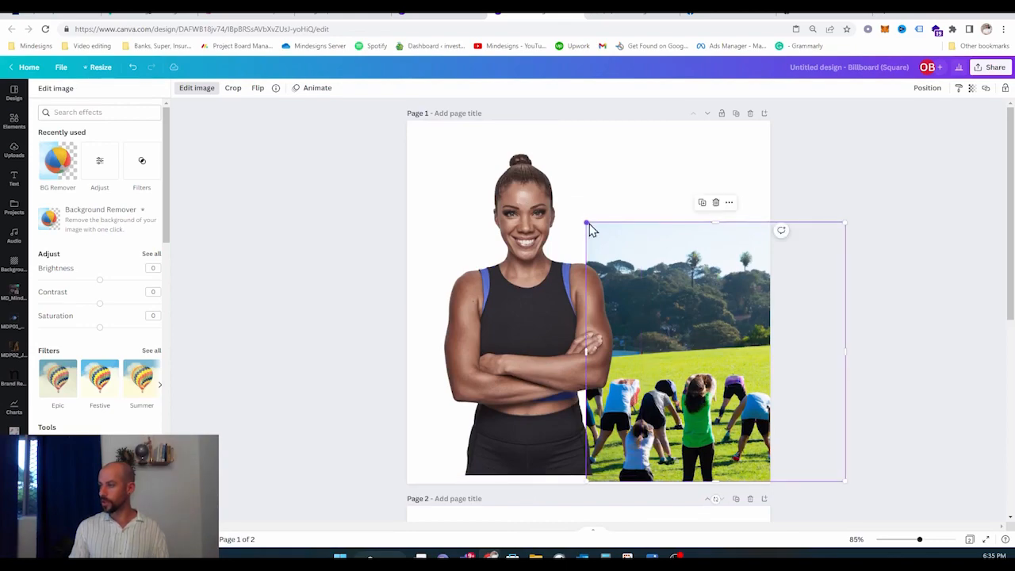
pyautogui.moveTo(589, 223); pyautogui.dragTo(346, 106)
pyautogui.moveTo(740, 222); pyautogui.dragTo(720, 224)
pyautogui.moveTo(649, 333); pyautogui.dragTo(616, 329)
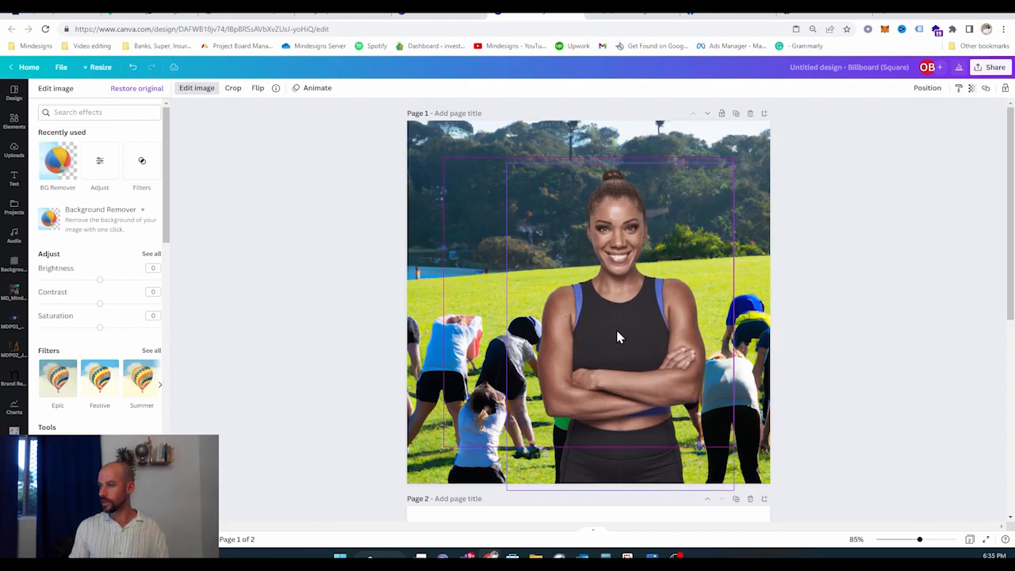
# - Apply the Festive filter to the woman's cutout and move it toward the right side of page 1
pyautogui.click(617, 329)
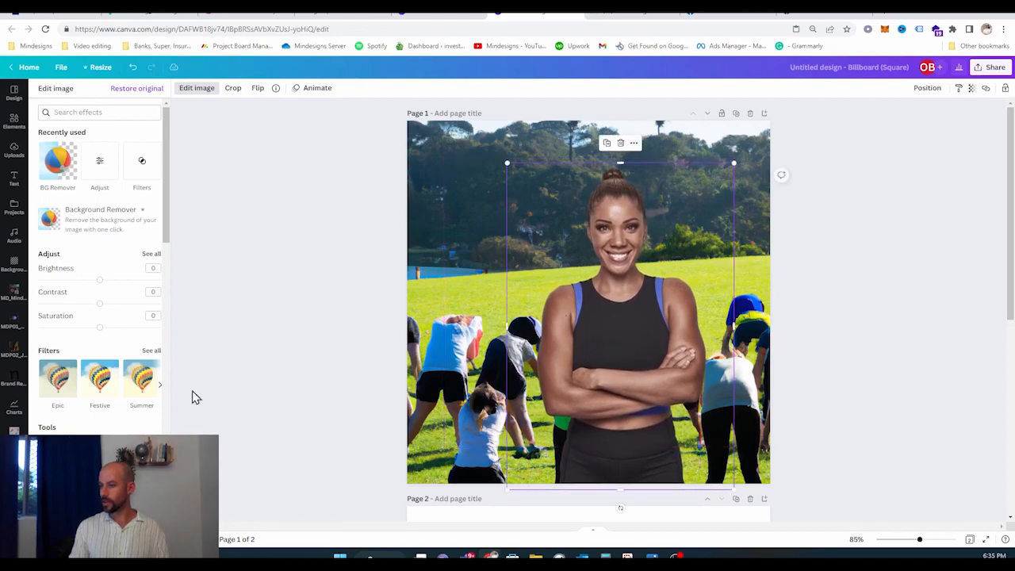
pyautogui.click(123, 386)
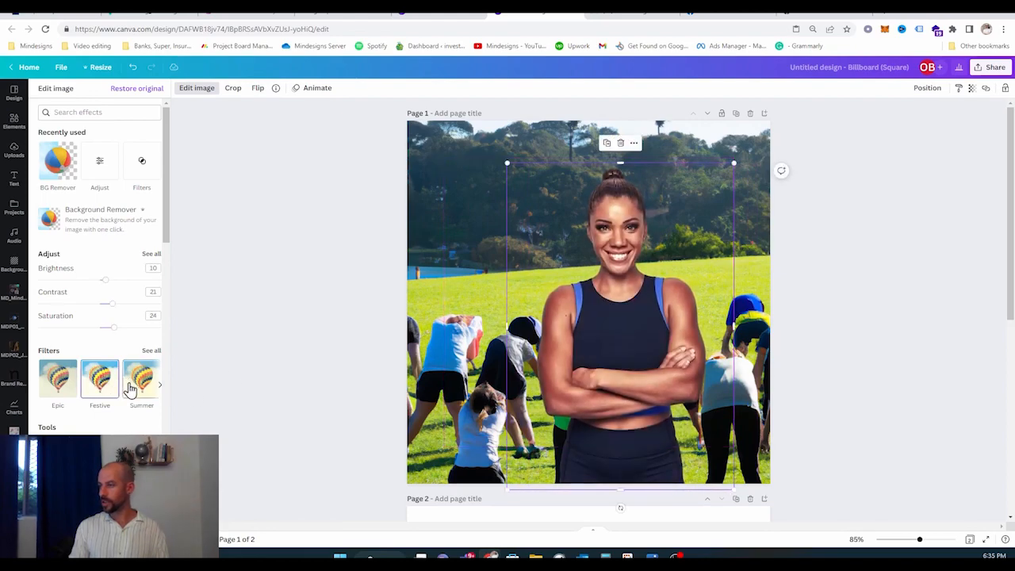
pyautogui.moveTo(603, 373); pyautogui.dragTo(537, 369)
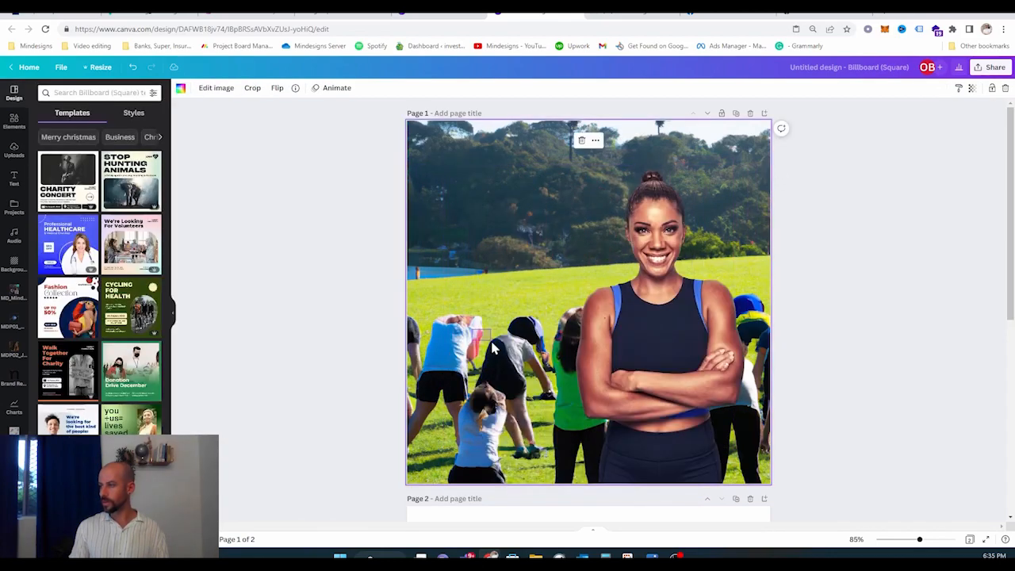
# - Move the woman's cutout to the horizontal centre of page 1, in front of the exercising group
pyautogui.click(306, 285)
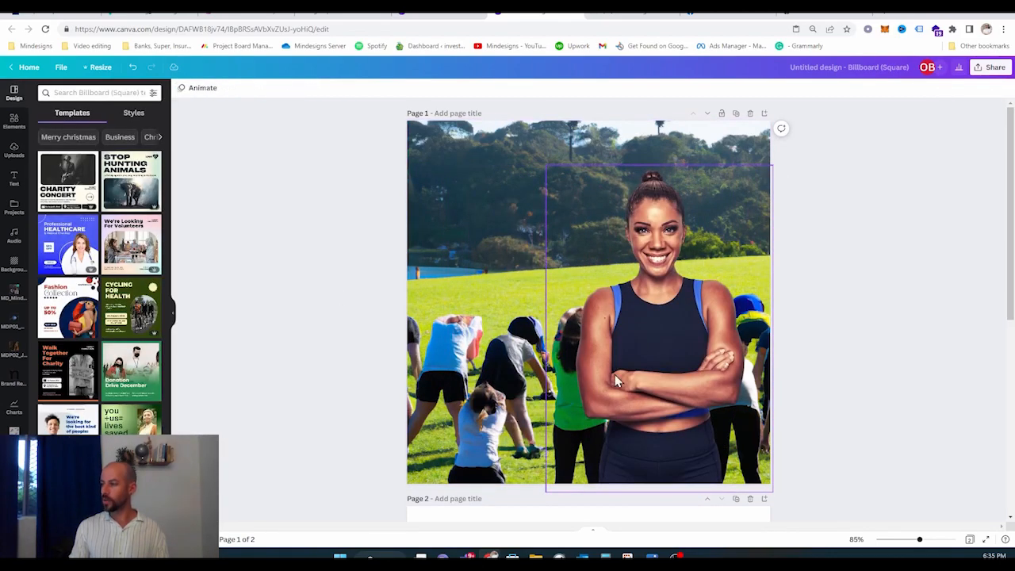
pyautogui.moveTo(665, 338); pyautogui.dragTo(601, 333)
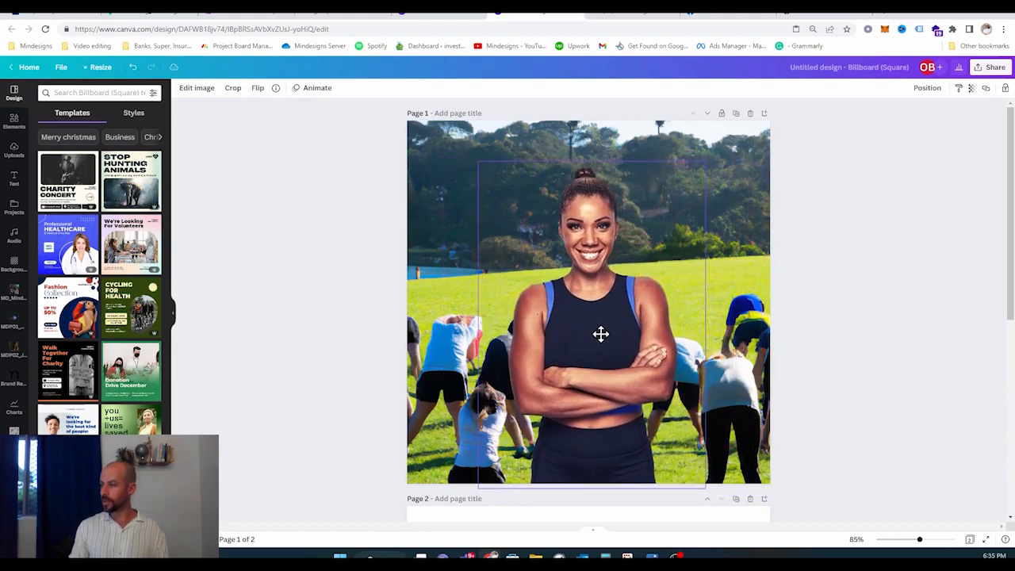
pyautogui.click(819, 331)
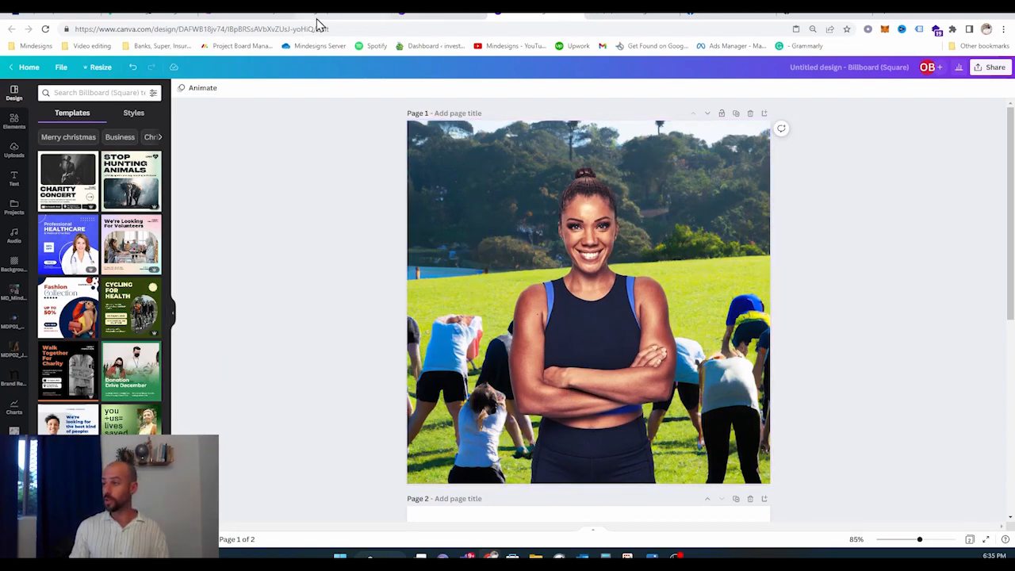
# - Switch to the Figma board and read through the Static Image Guidelines note
pyautogui.click(191, 13)
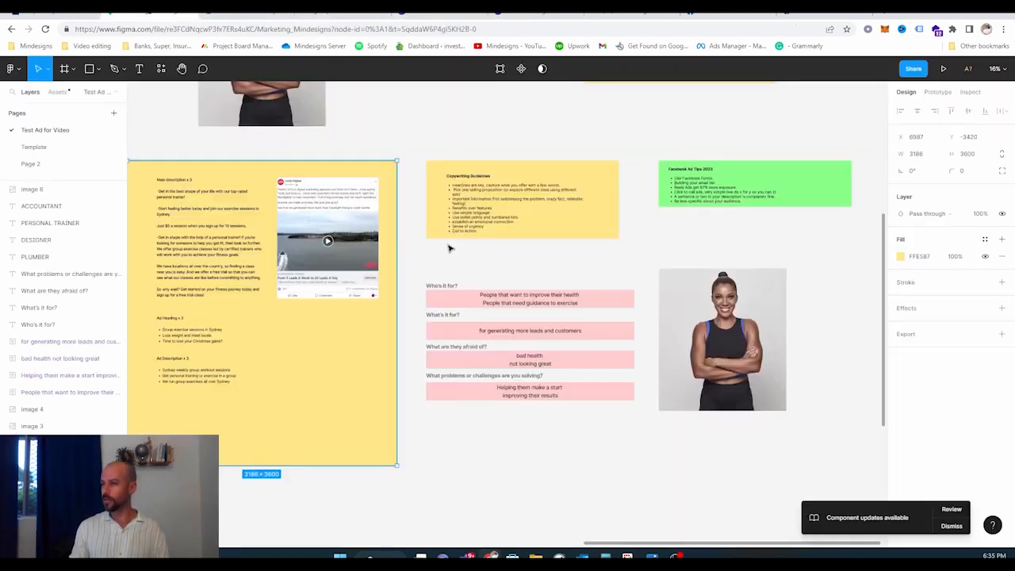
pyautogui.moveTo(648, 259); pyautogui.dragTo(612, 245)
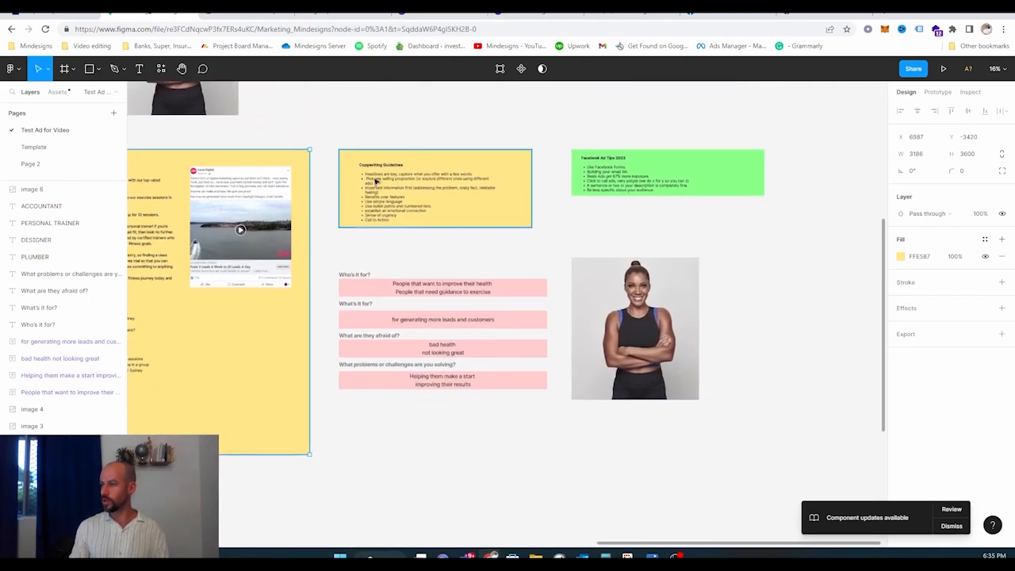
pyautogui.moveTo(365, 181); pyautogui.dragTo(711, 138)
pyautogui.moveTo(475, 360); pyautogui.dragTo(268, 247)
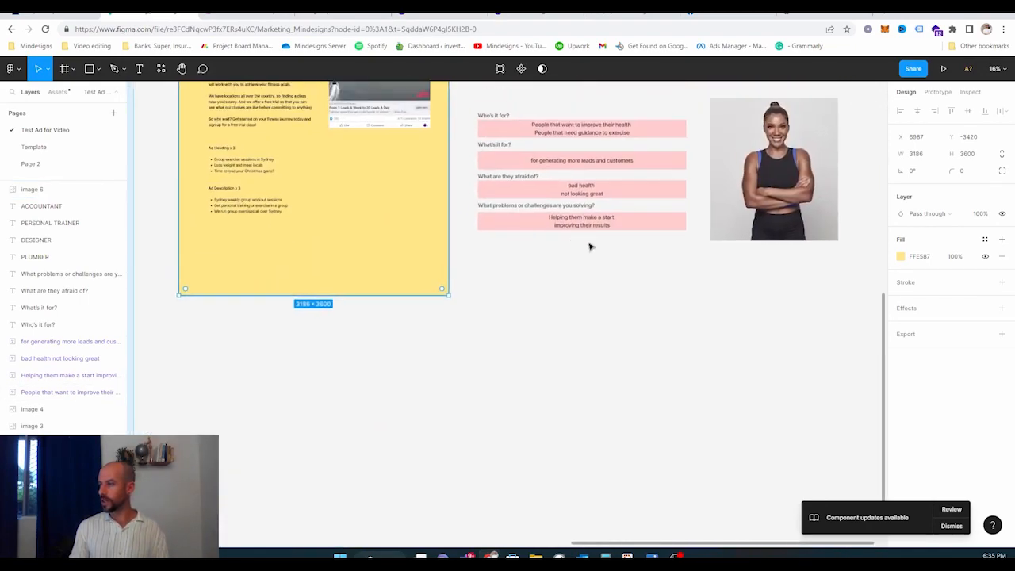
pyautogui.moveTo(632, 208); pyautogui.dragTo(373, 366)
pyautogui.scroll(-2, 453, 296)
pyautogui.scroll(6, 450, 299)
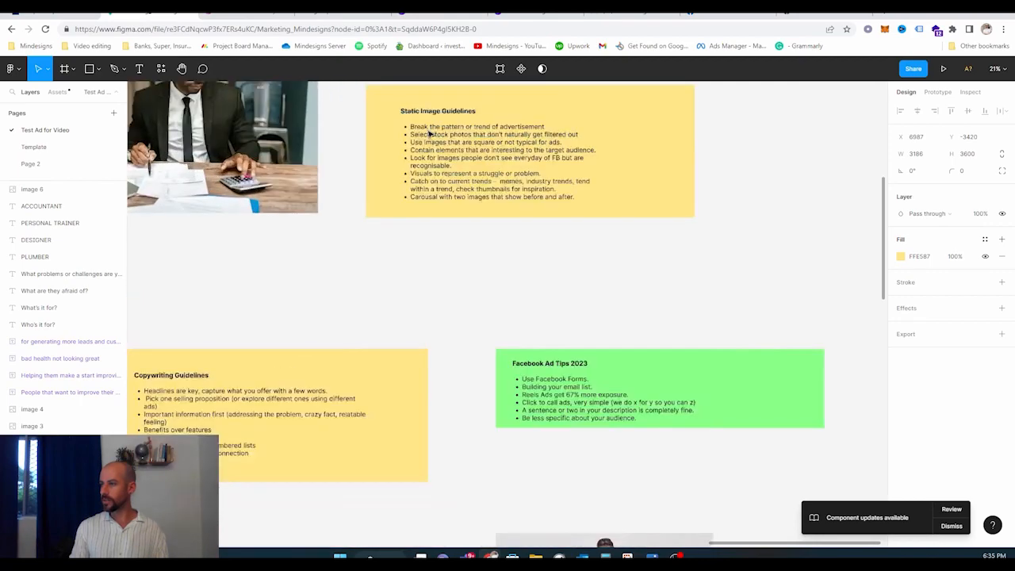
pyautogui.scroll(-2, 420, 266)
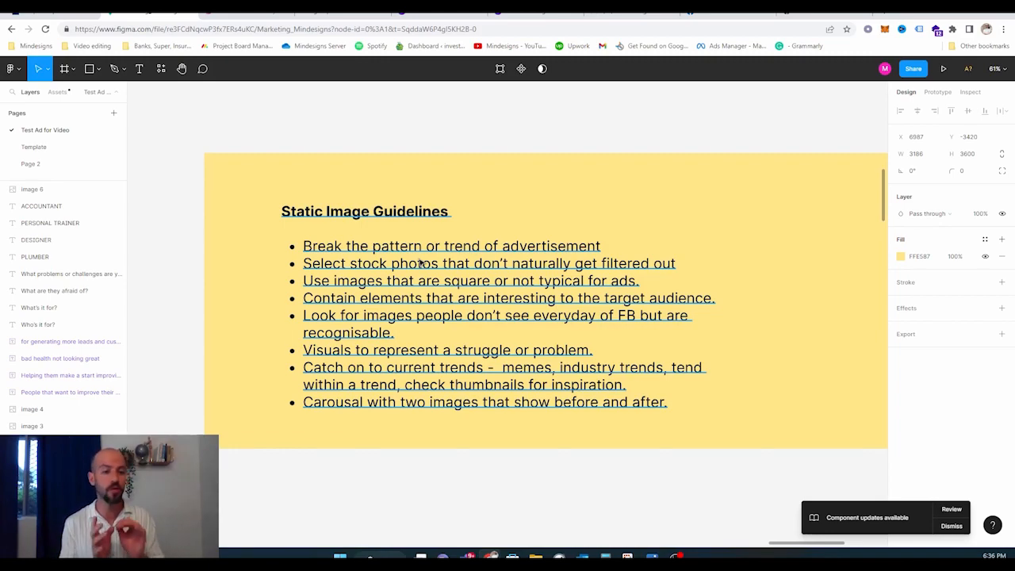
# - Back in the Canva design, adjust the size of the woman's cutout and centre it against the lower edge of page 1
pyautogui.click(555, 14)
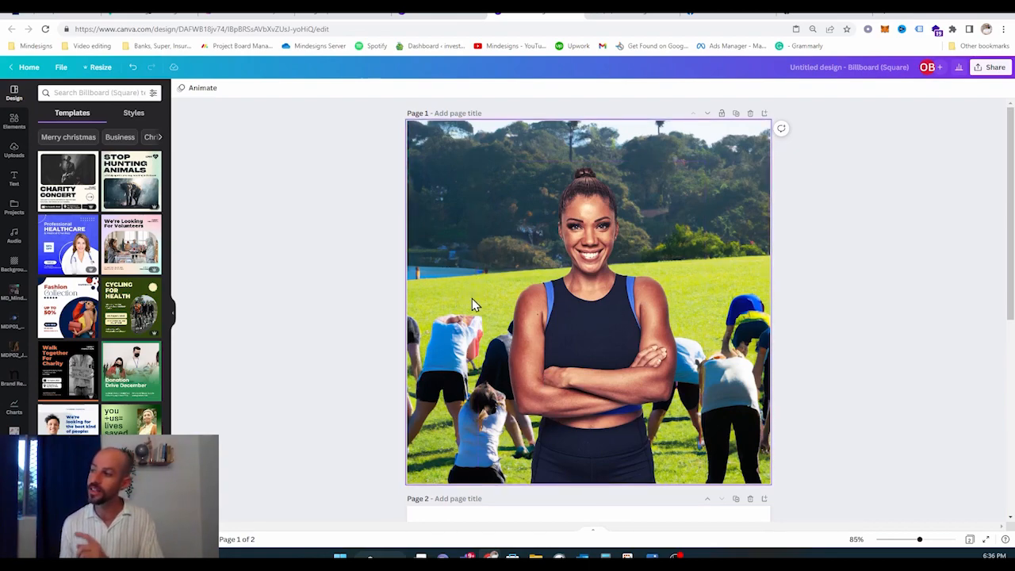
pyautogui.click(558, 326)
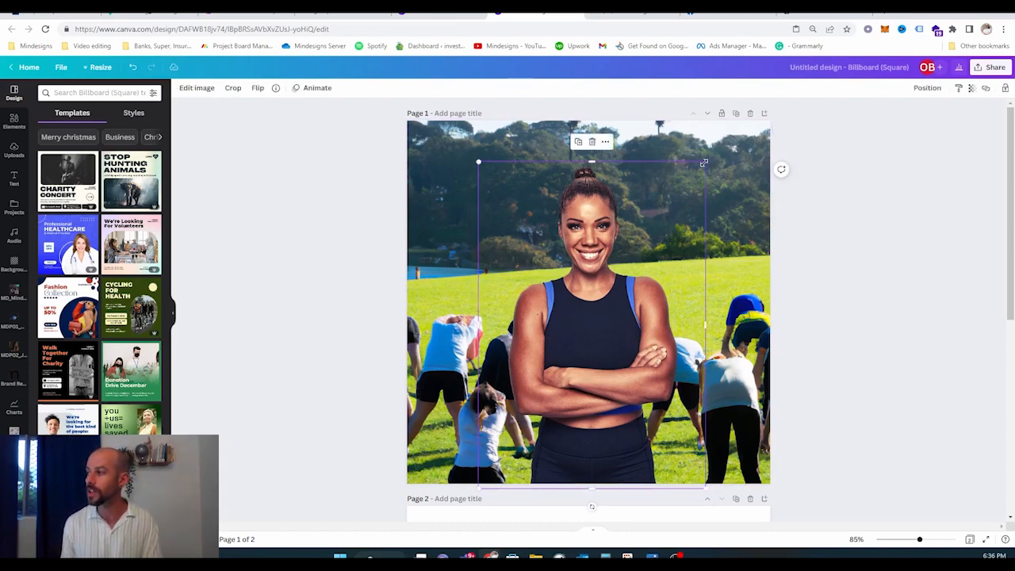
pyautogui.moveTo(703, 163); pyautogui.dragTo(675, 204)
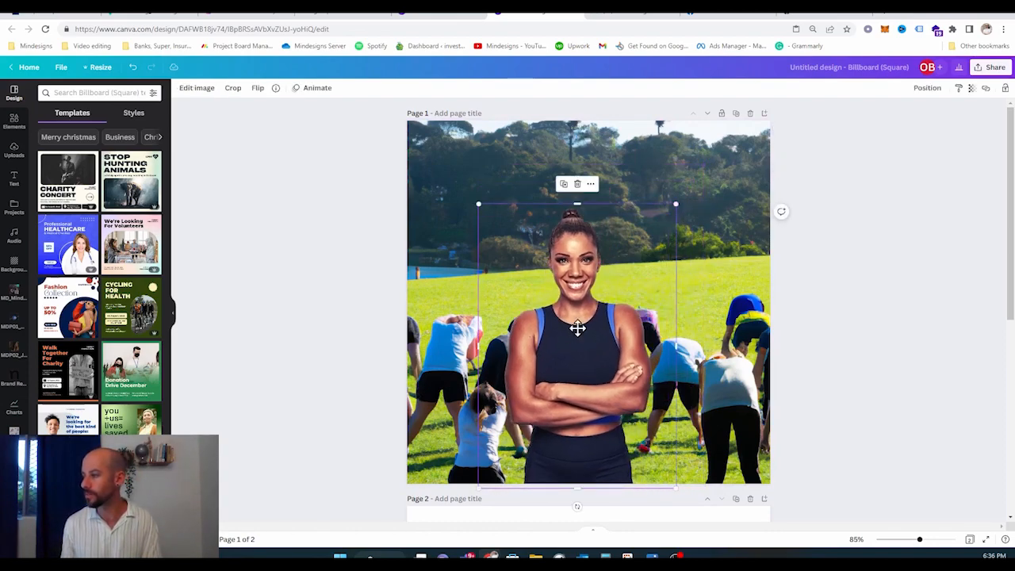
pyautogui.moveTo(577, 328); pyautogui.dragTo(589, 330)
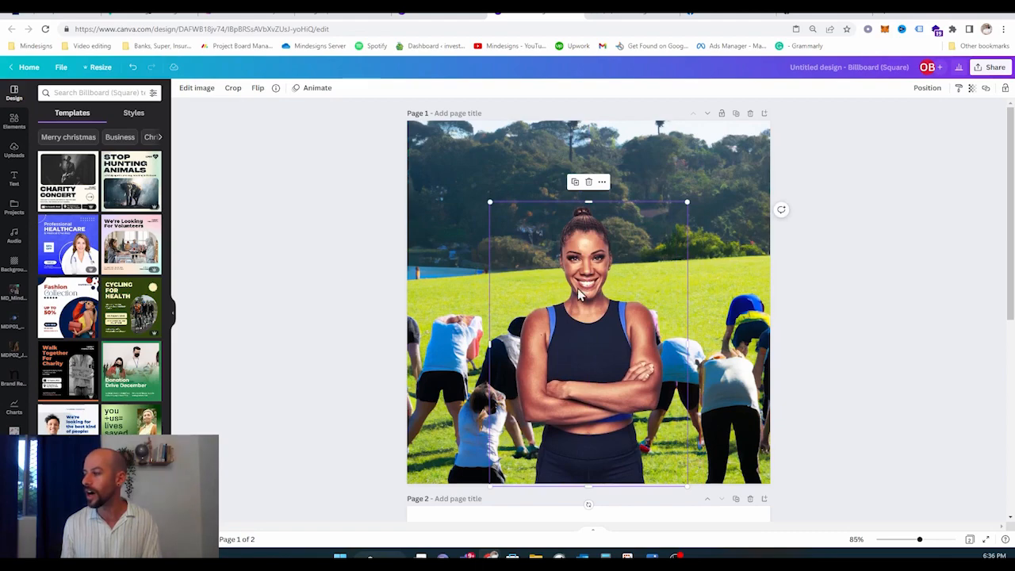
pyautogui.moveTo(695, 198); pyautogui.dragTo(706, 184)
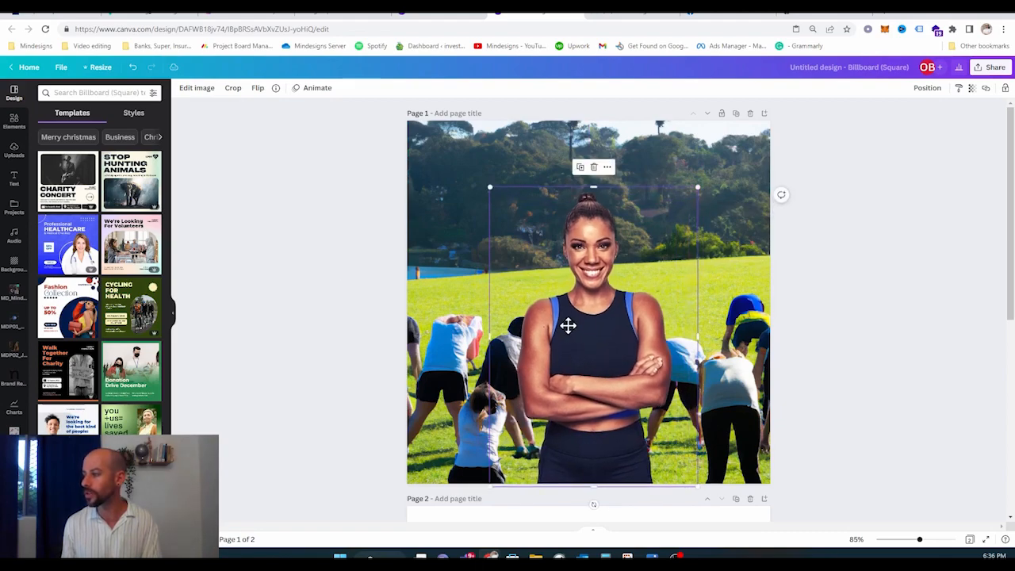
pyautogui.moveTo(566, 324); pyautogui.dragTo(568, 332)
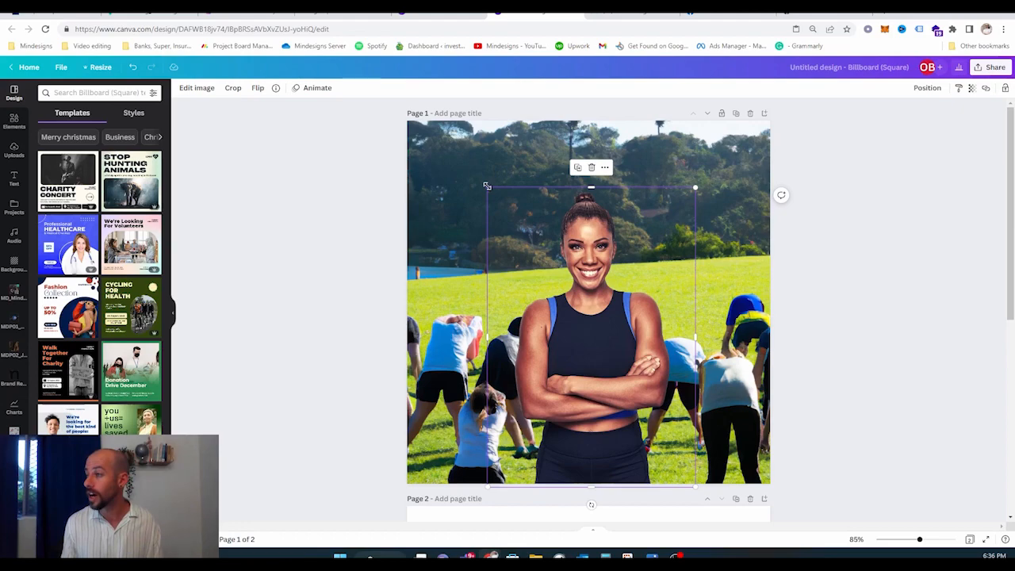
pyautogui.moveTo(485, 187); pyautogui.dragTo(454, 139)
pyautogui.moveTo(623, 309)
pyautogui.mouseDown()
pyautogui.moveTo(616, 304)
pyautogui.moveTo(623, 317)
pyautogui.mouseUp()
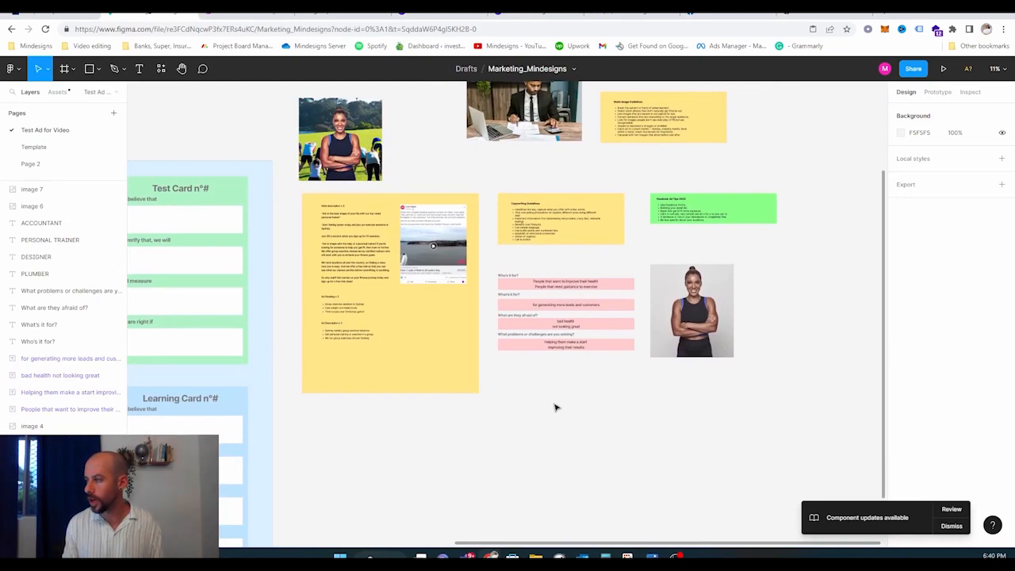
# - Look over the personal trainer ad image and the ad copy note beneath it on the Figma board
pyautogui.scroll(3, 555, 408)
pyautogui.hscroll(2, 555, 408)
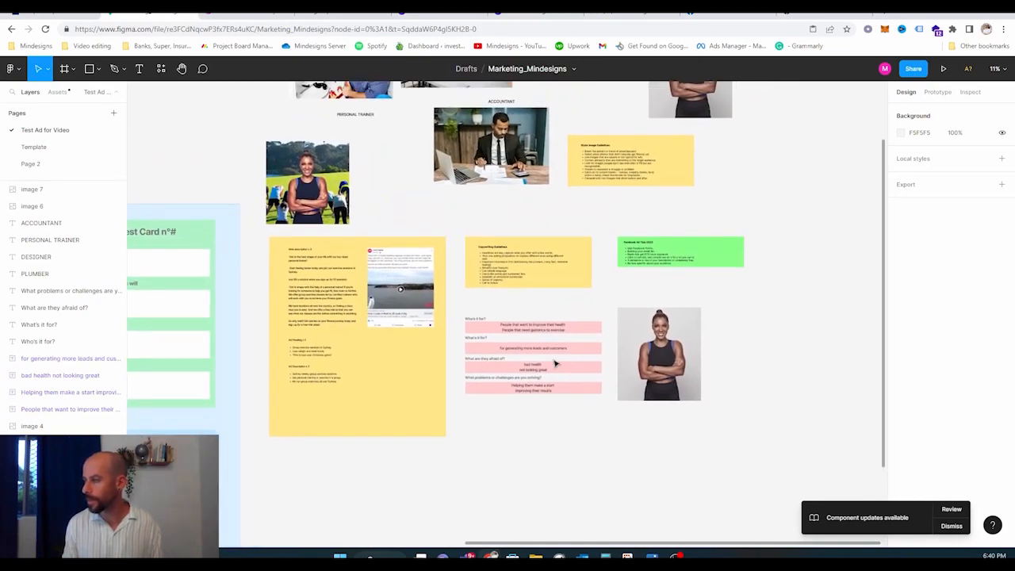
pyautogui.hscroll(-5, 637, 416)
pyautogui.scroll(-1, 637, 415)
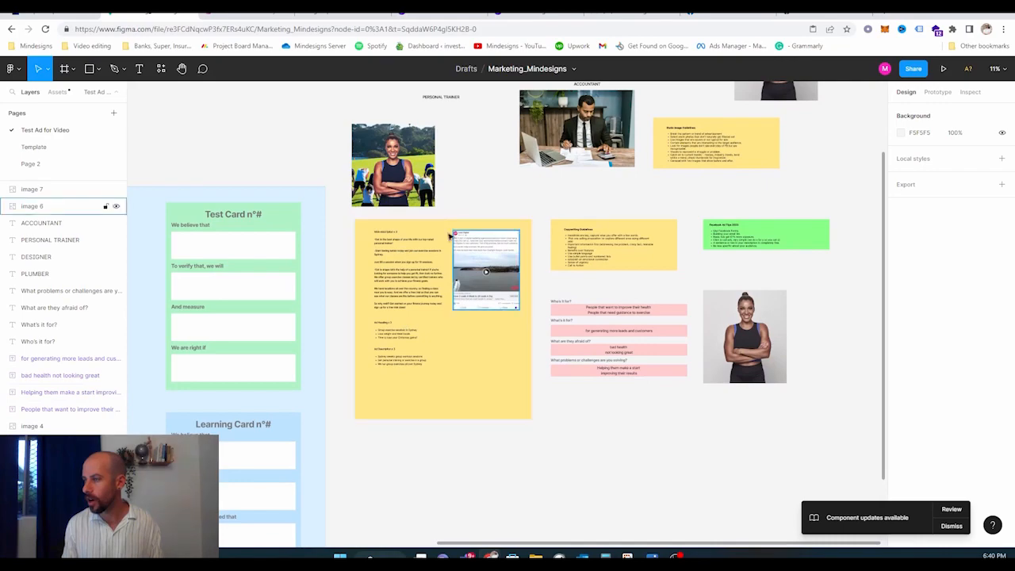
pyautogui.doubleClick(419, 335)
pyautogui.scroll(4, 419, 334)
pyautogui.hscroll(-1, 418, 334)
pyautogui.click(413, 236)
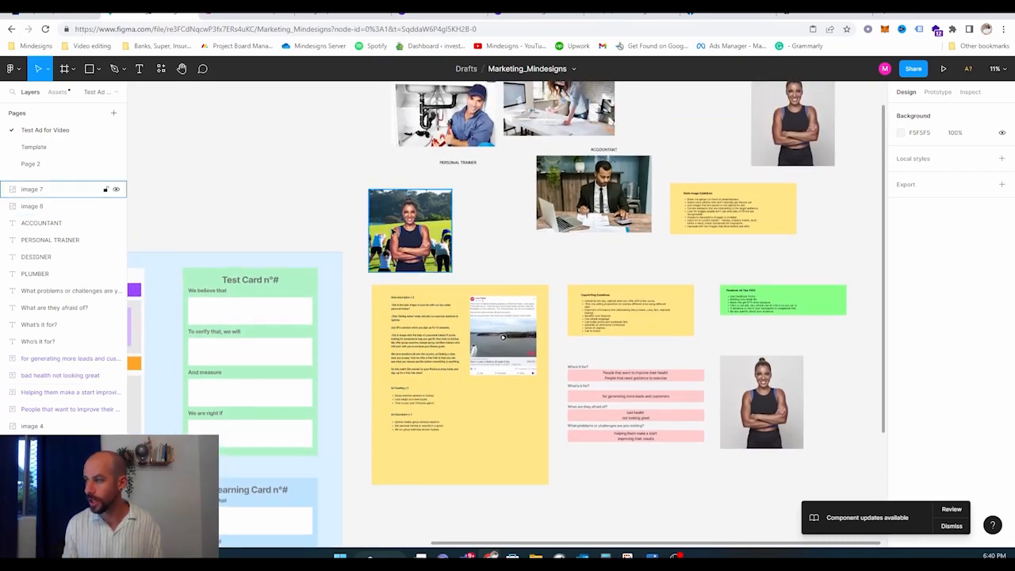
pyautogui.scroll(-3, 462, 277)
pyautogui.click(462, 411)
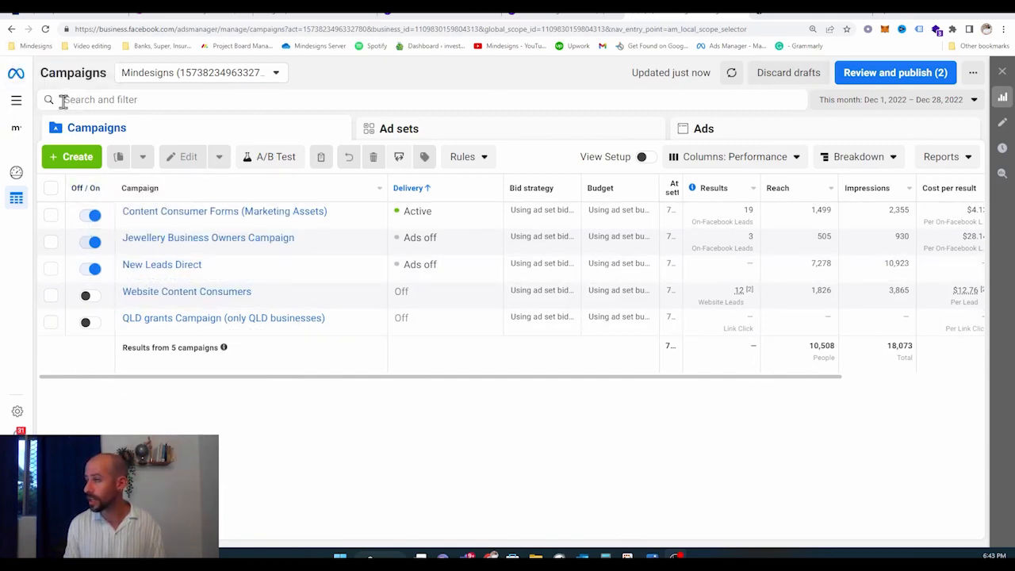
# - In Facebook Ads Manager, create a new campaign with the Leads objective
pyautogui.moveTo(85, 187)
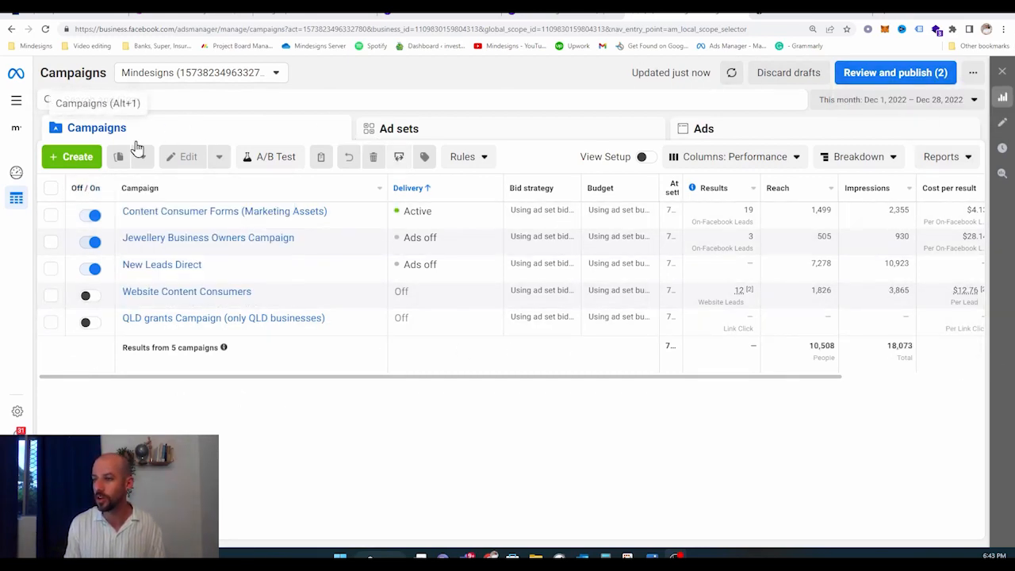
pyautogui.click(71, 161)
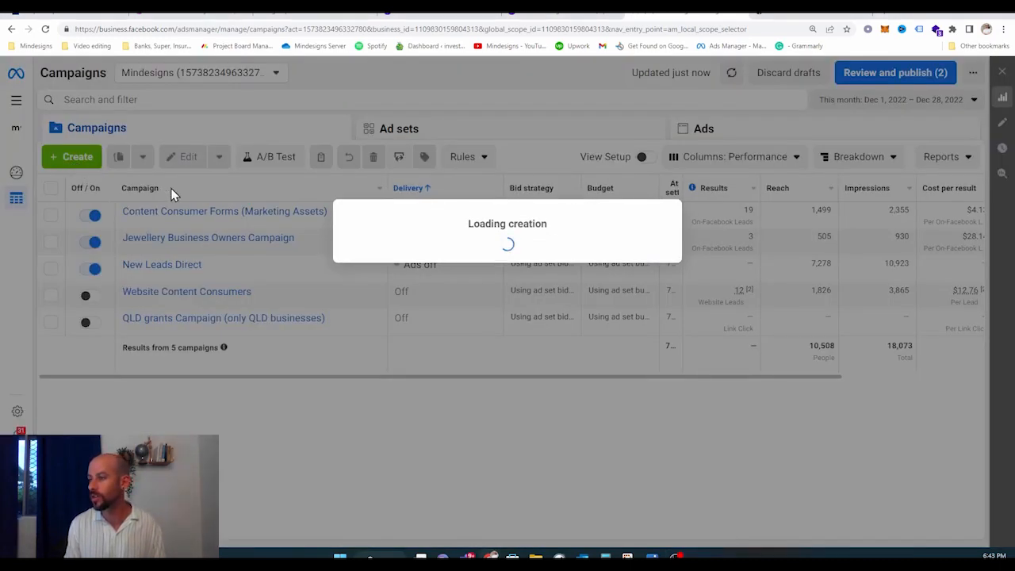
pyautogui.scroll(-1, 421, 295)
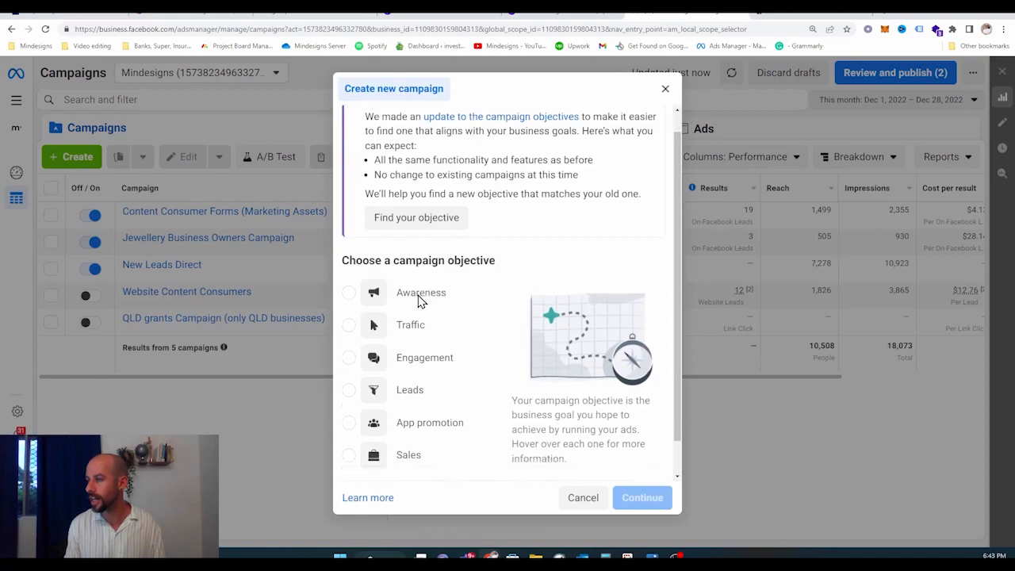
pyautogui.scroll(-1, 420, 305)
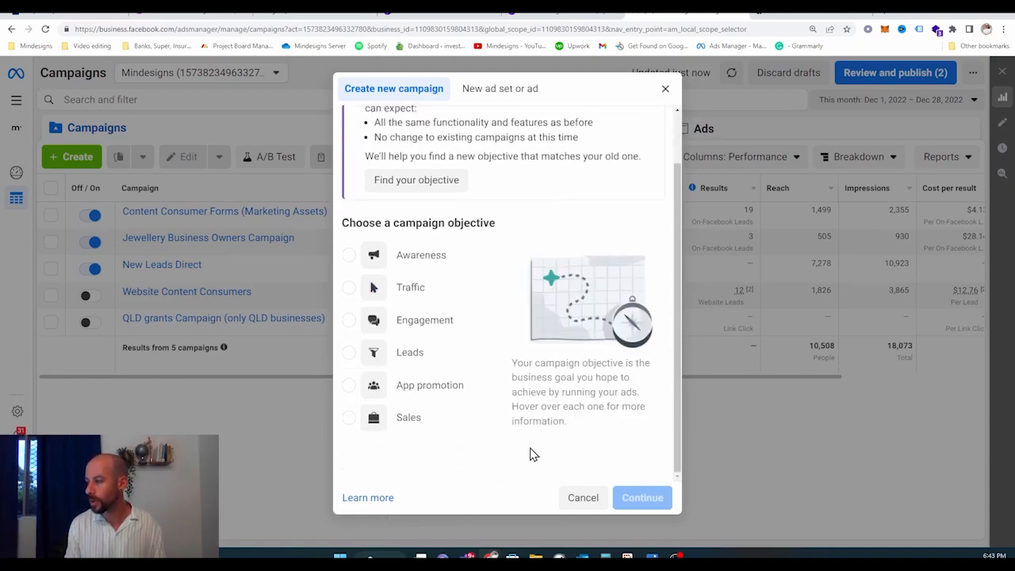
pyautogui.scroll(-1, 349, 353)
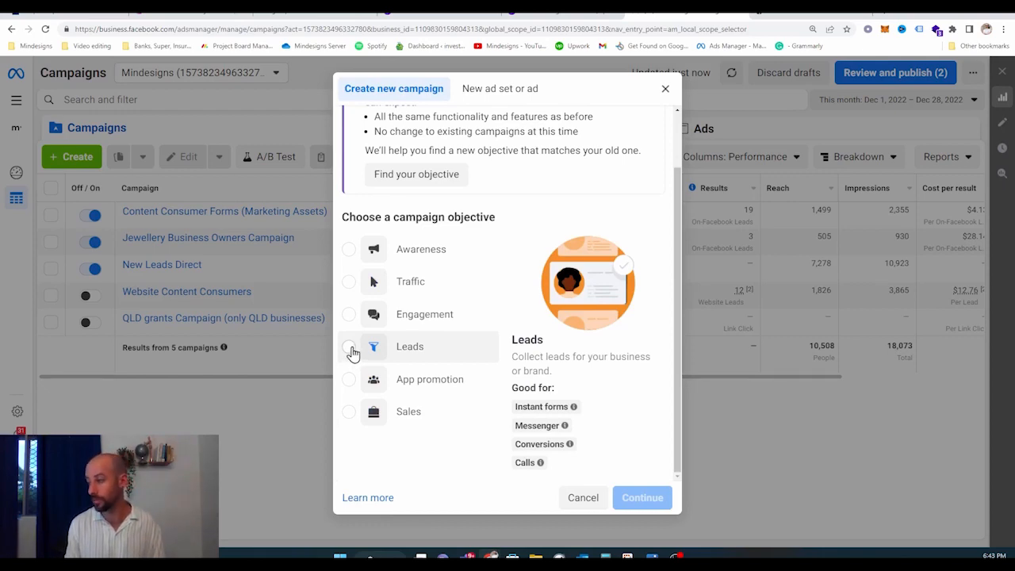
pyautogui.click(352, 350)
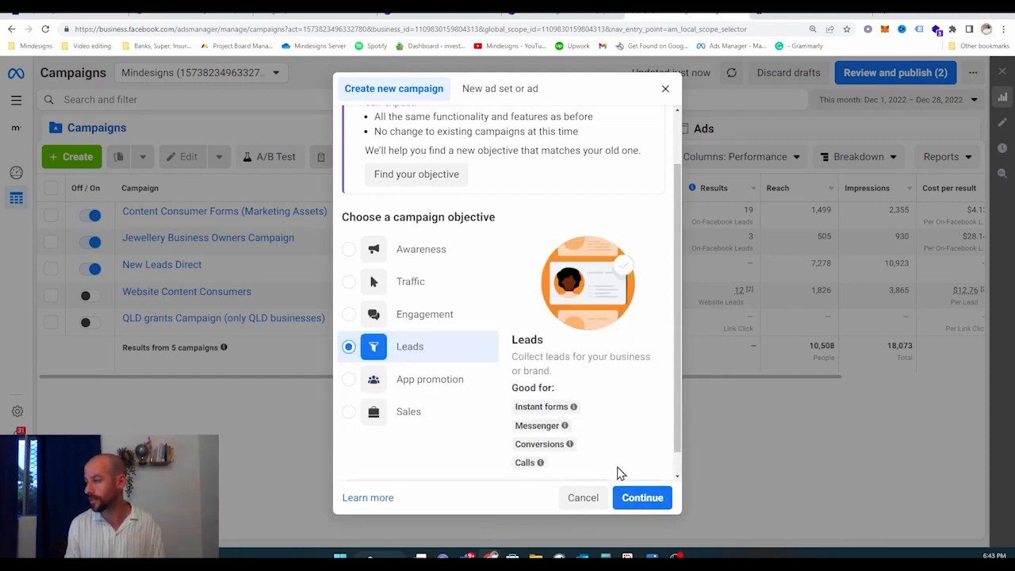
pyautogui.click(642, 498)
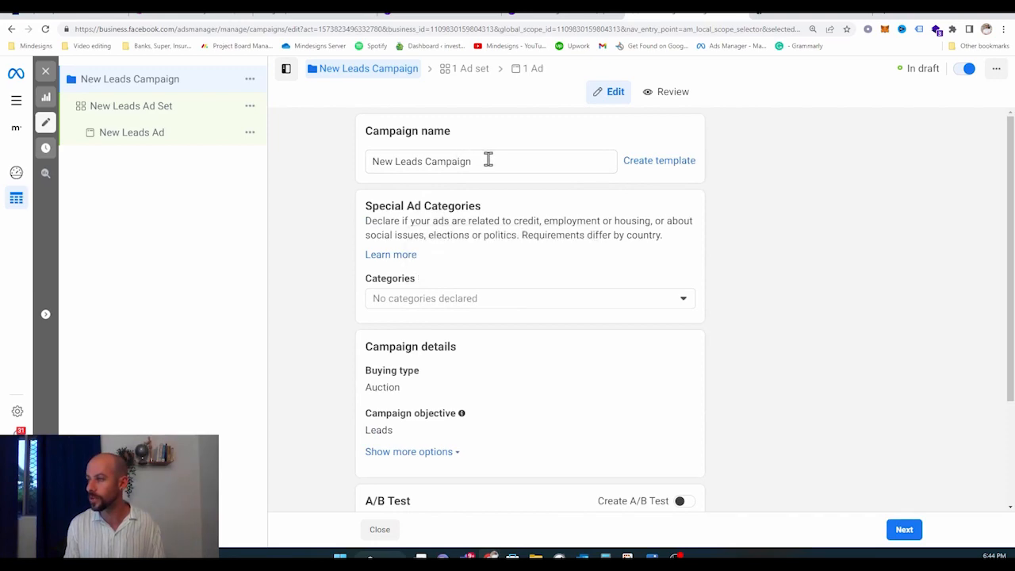
# - Rename the new leads campaign as Personal Trainer
pyautogui.moveTo(486, 161); pyautogui.dragTo(313, 183)
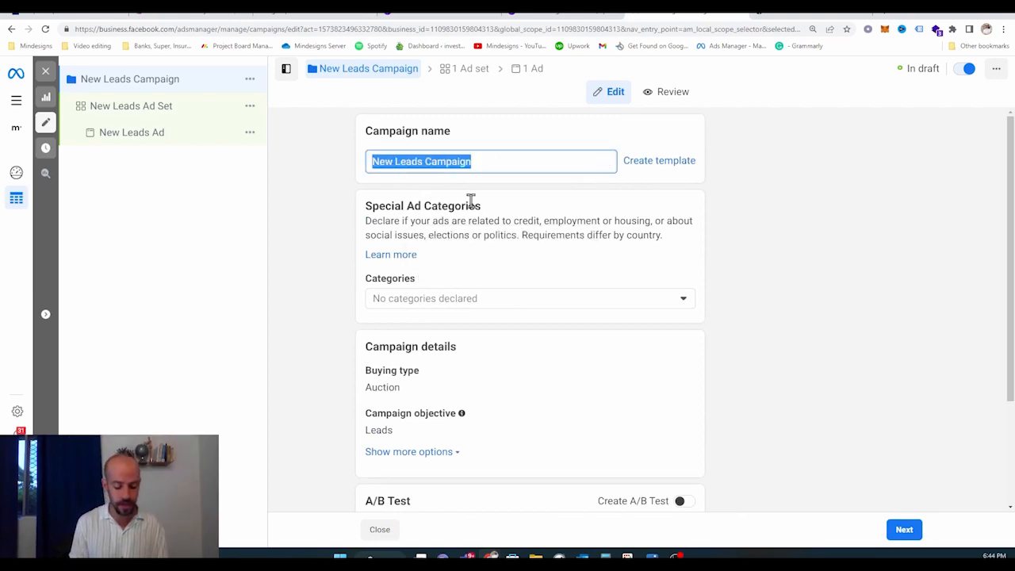
pyautogui.write('Personal Train')
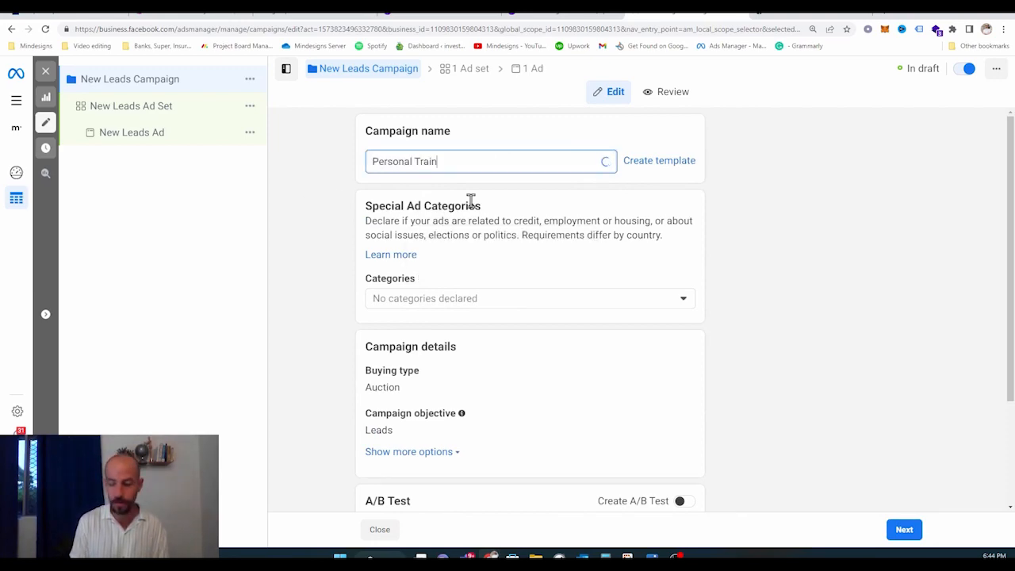
pyautogui.write('er')
# - Check the special ad categories without declaring any, review the remaining campaign settings and continue to the ad set
pyautogui.scroll(-1, 433, 324)
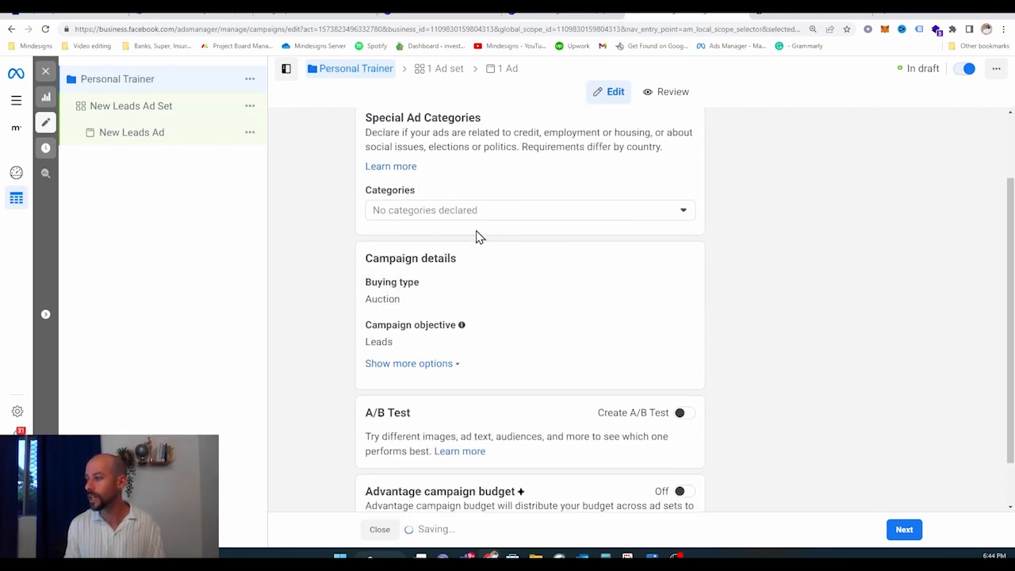
pyautogui.click(484, 214)
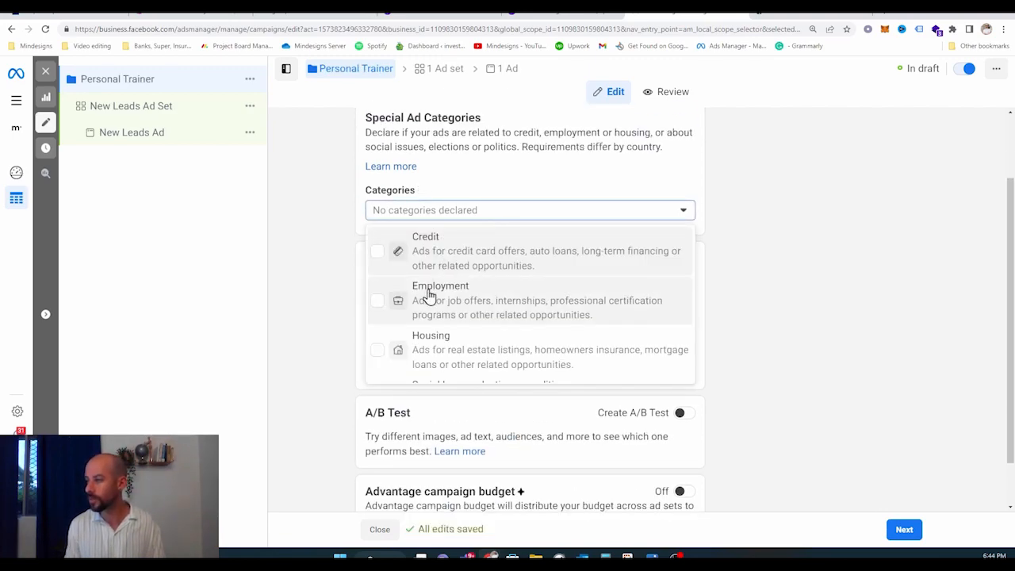
pyautogui.scroll(-1, 428, 294)
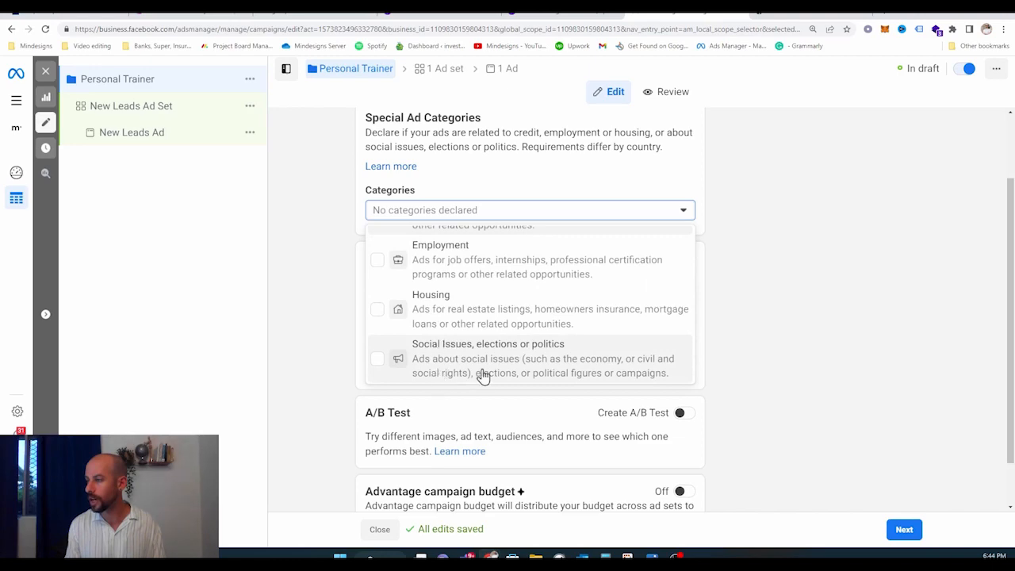
pyautogui.click(323, 260)
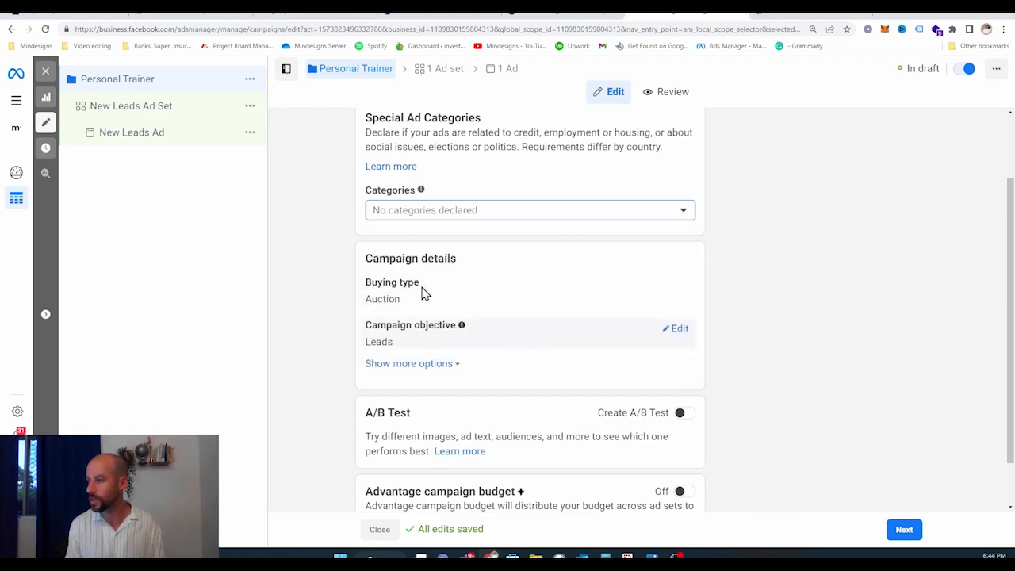
pyautogui.scroll(-1, 420, 290)
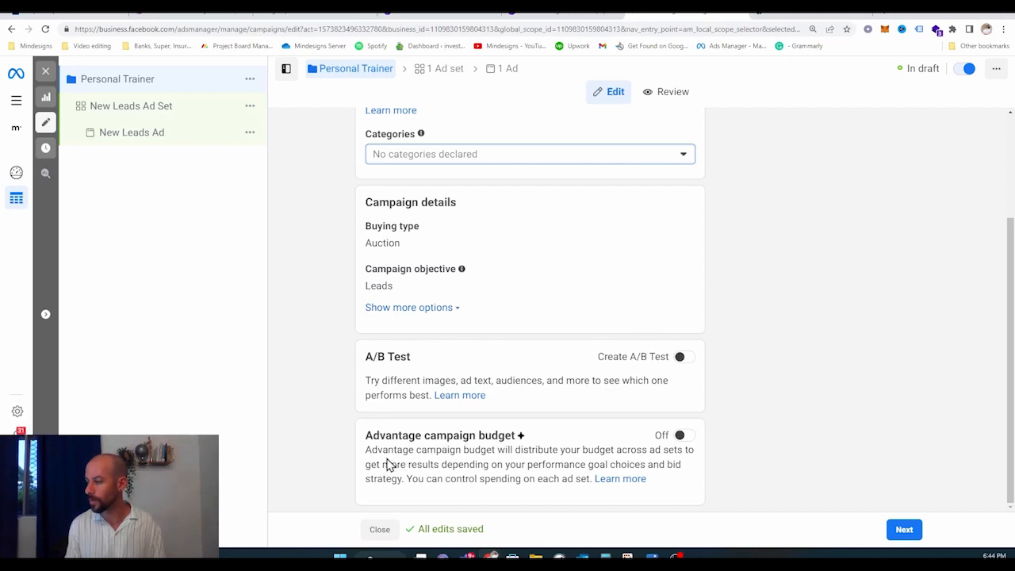
pyautogui.click(902, 529)
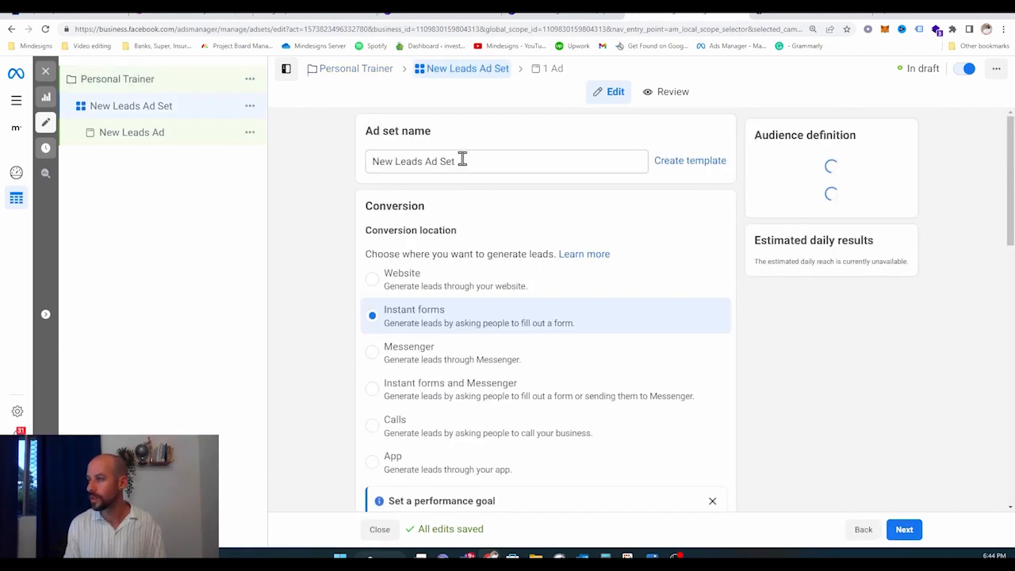
# - Rename the ad set as New Leads Ad Set 1 and choose Calls as its conversion location
pyautogui.click(388, 163)
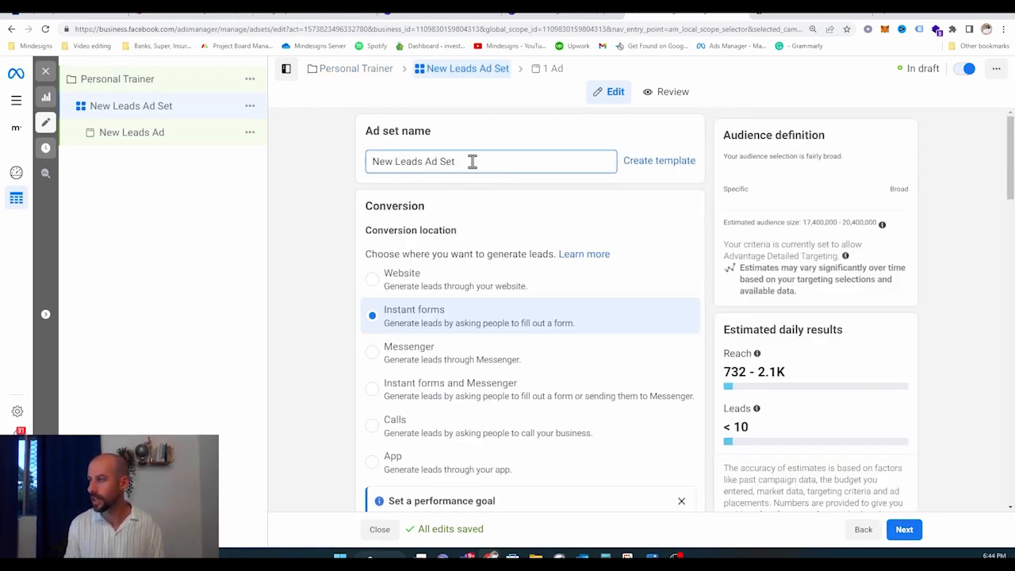
pyautogui.write('1')
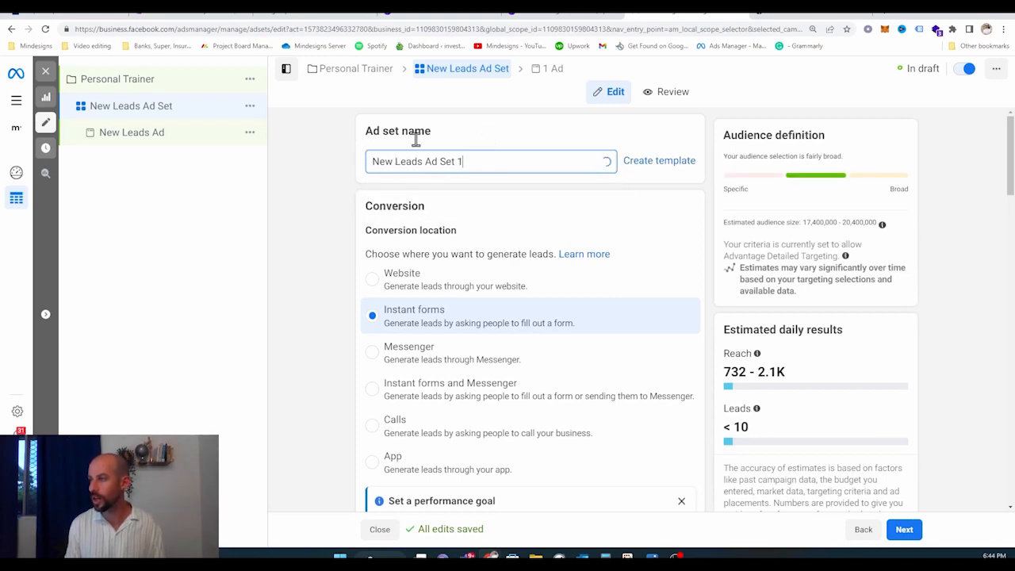
pyautogui.click(318, 215)
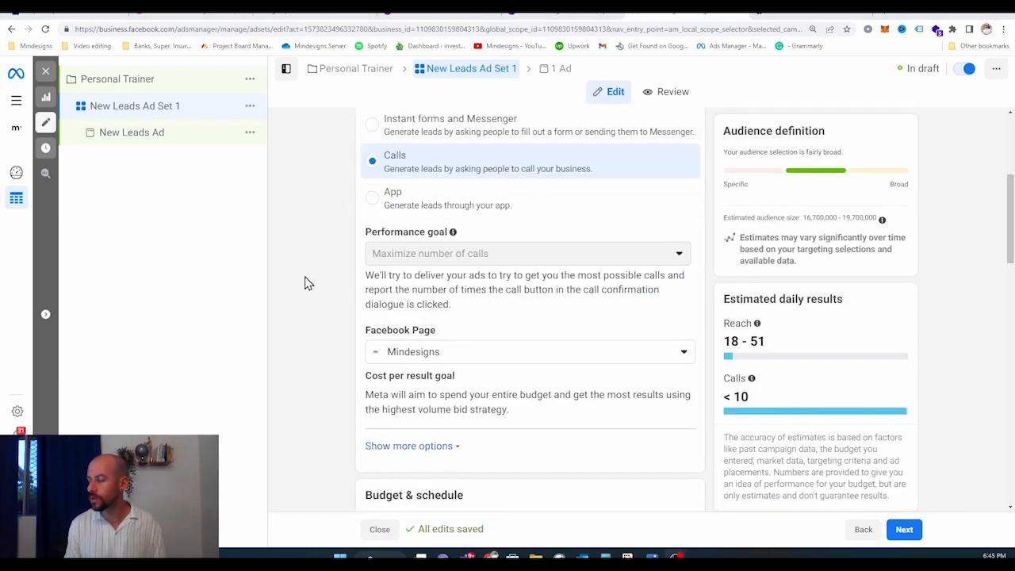
# - Set the ad set's schedule start time to 7:43 PM
pyautogui.scroll(-2, 308, 283)
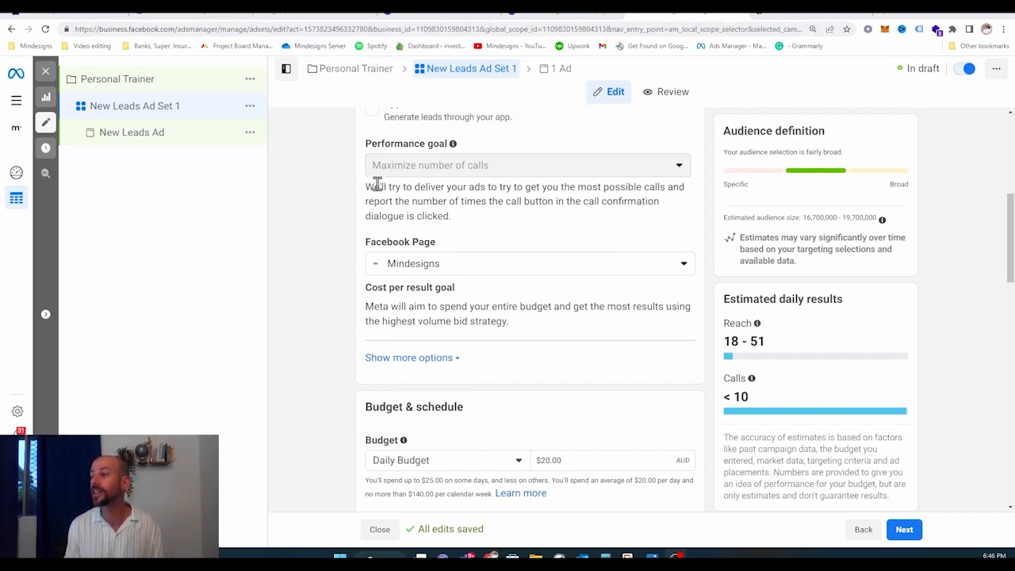
pyautogui.scroll(-1, 321, 250)
pyautogui.scroll(-2, 321, 250)
pyautogui.scroll(-1, 522, 297)
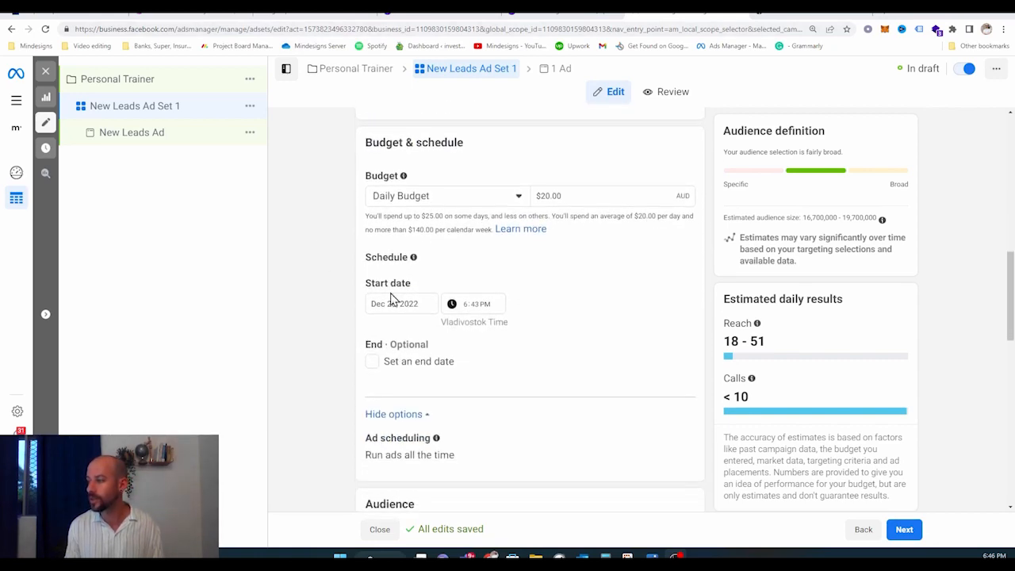
pyautogui.scroll(-1, 405, 294)
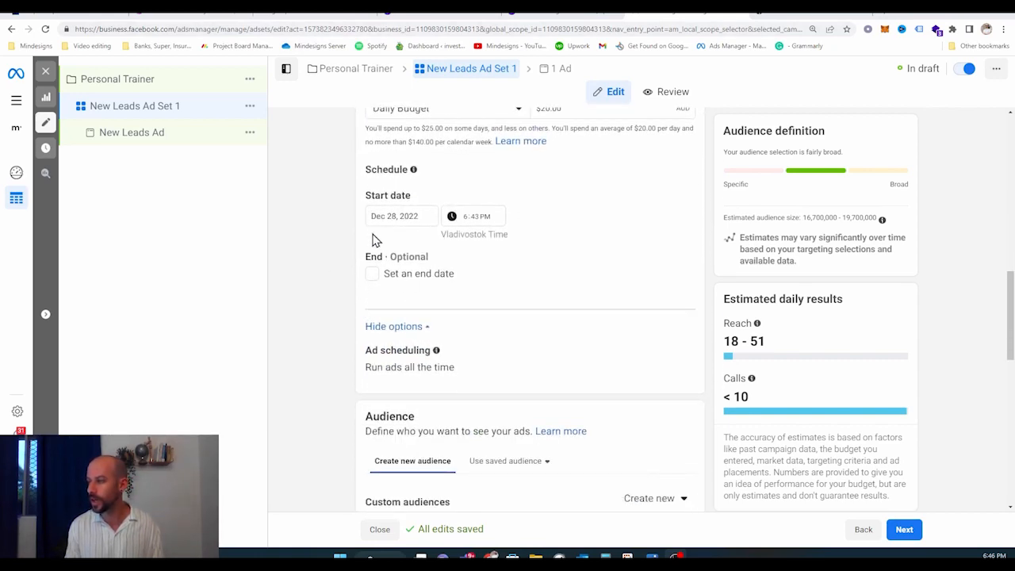
pyautogui.scroll(-1, 369, 284)
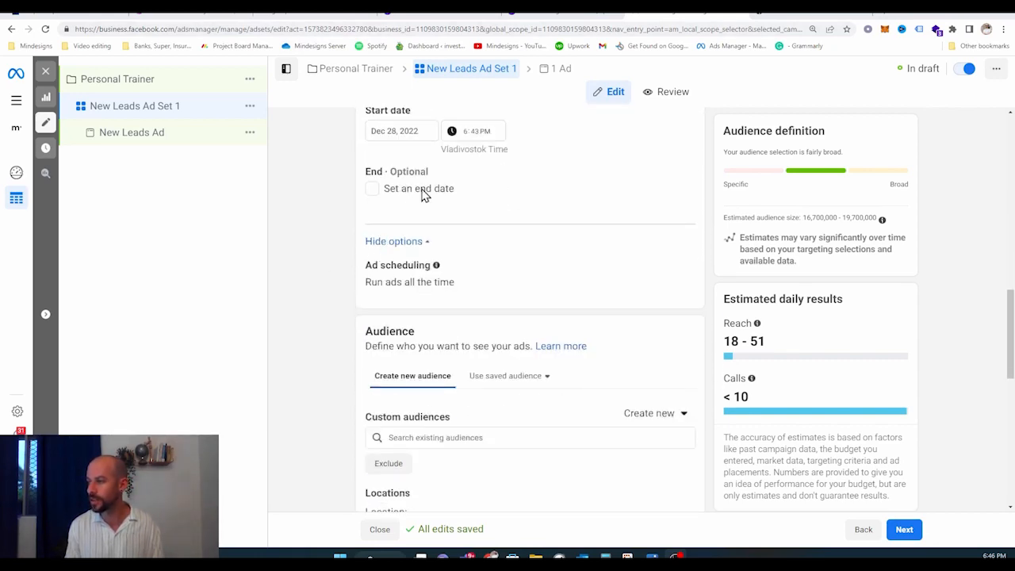
pyautogui.click(472, 135)
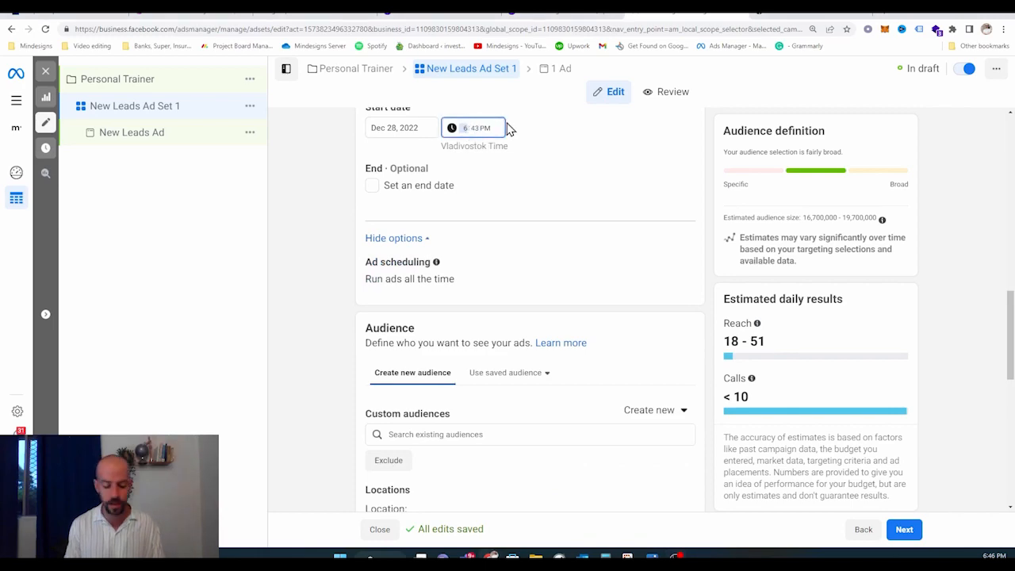
pyautogui.write('7')
pyautogui.click(316, 180)
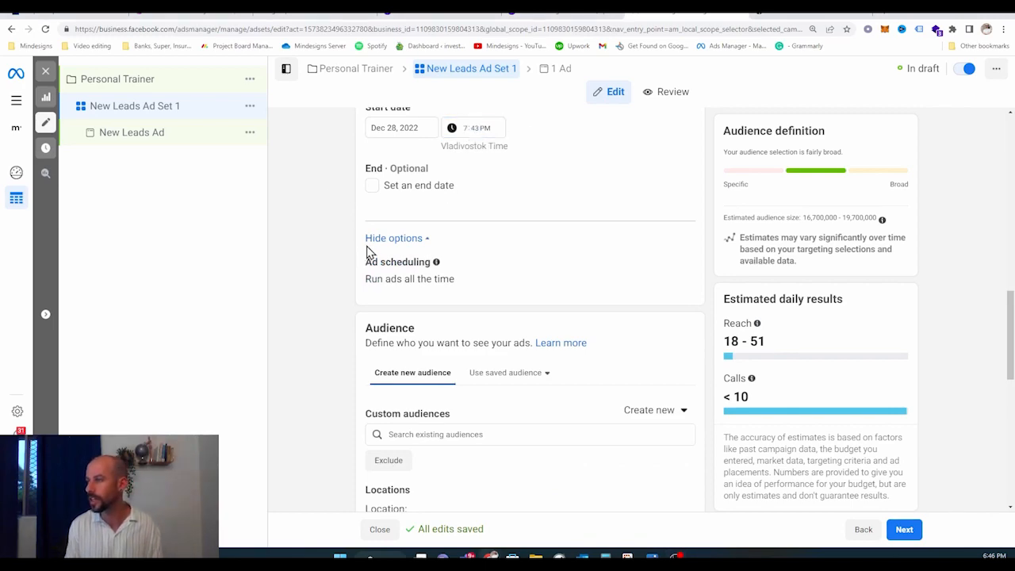
# - Look through the existing custom and lookalike audiences available for the ad set without adding one
pyautogui.scroll(-1, 369, 252)
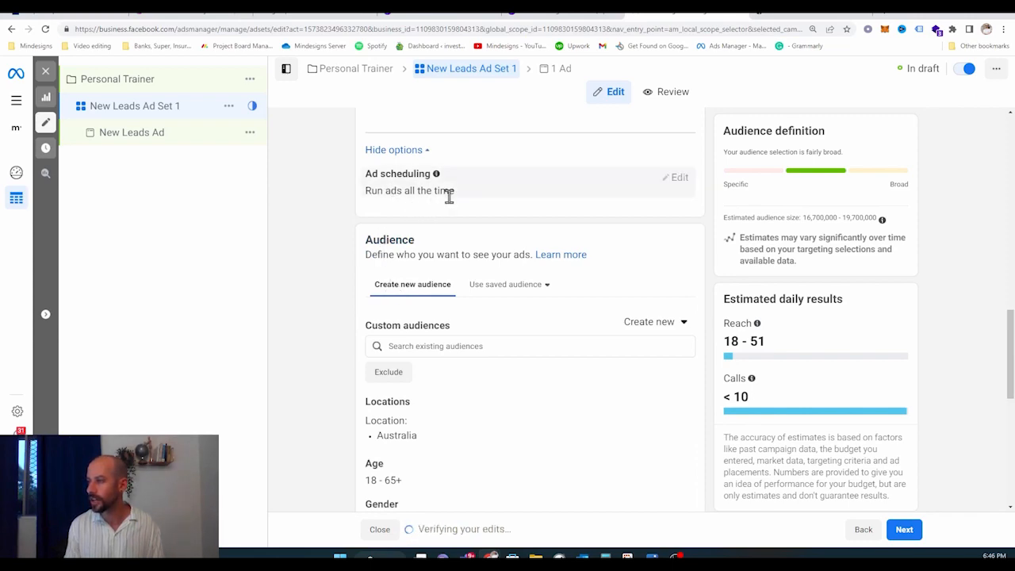
pyautogui.scroll(-1, 392, 283)
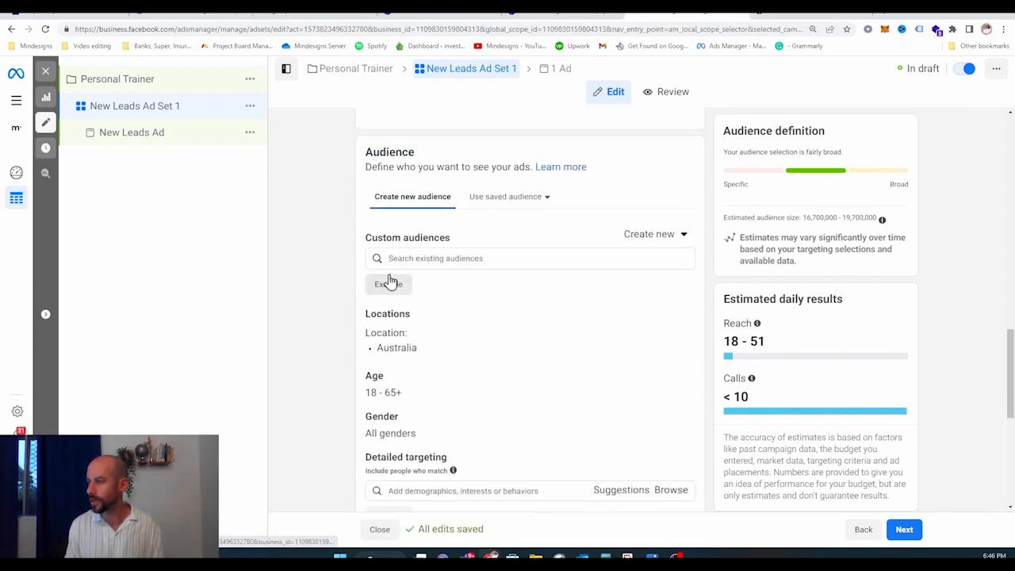
pyautogui.scroll(-1, 413, 262)
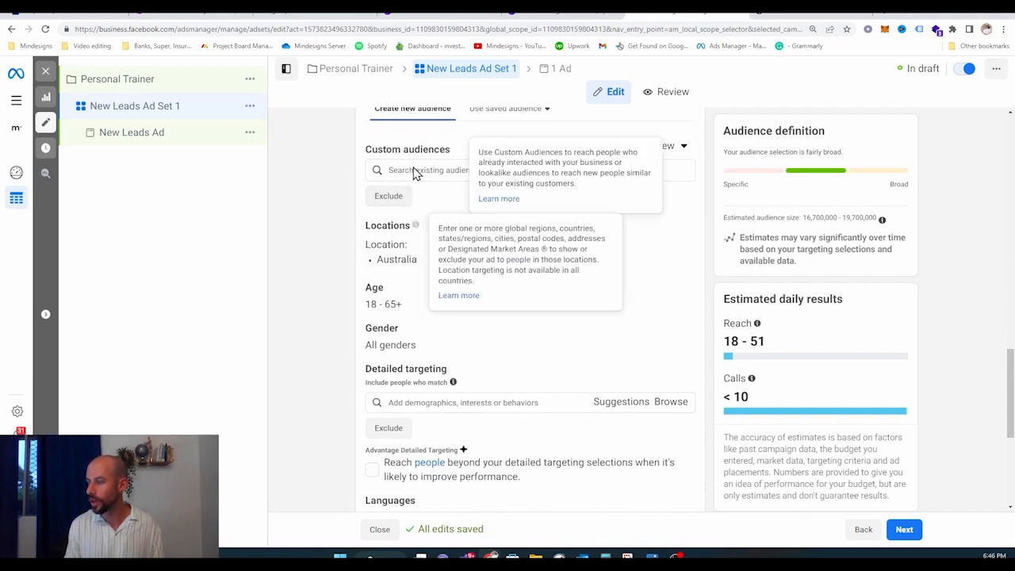
pyautogui.scroll(1, 367, 253)
pyautogui.click(436, 260)
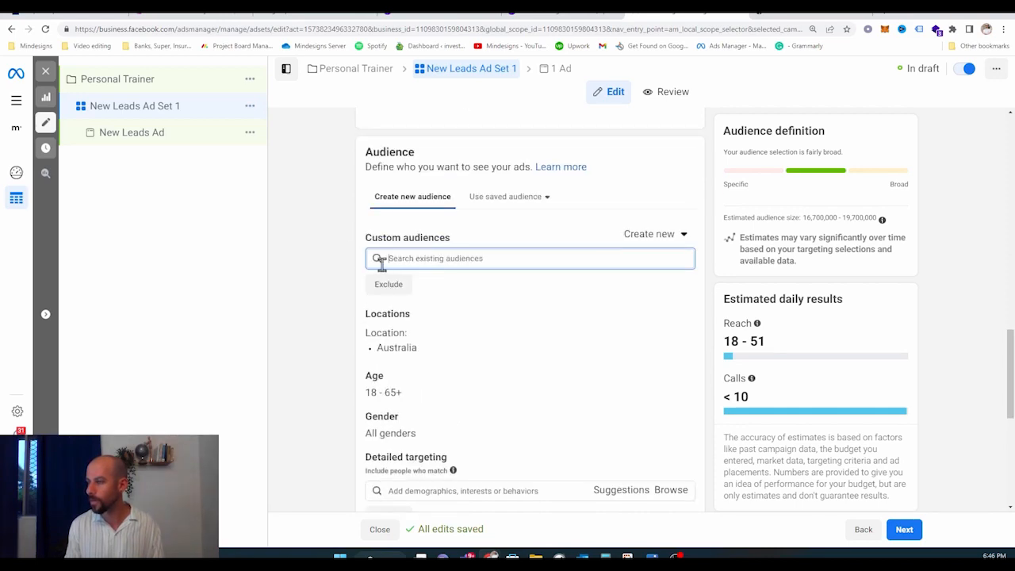
pyautogui.scroll(-2, 448, 309)
pyautogui.scroll(1, 476, 325)
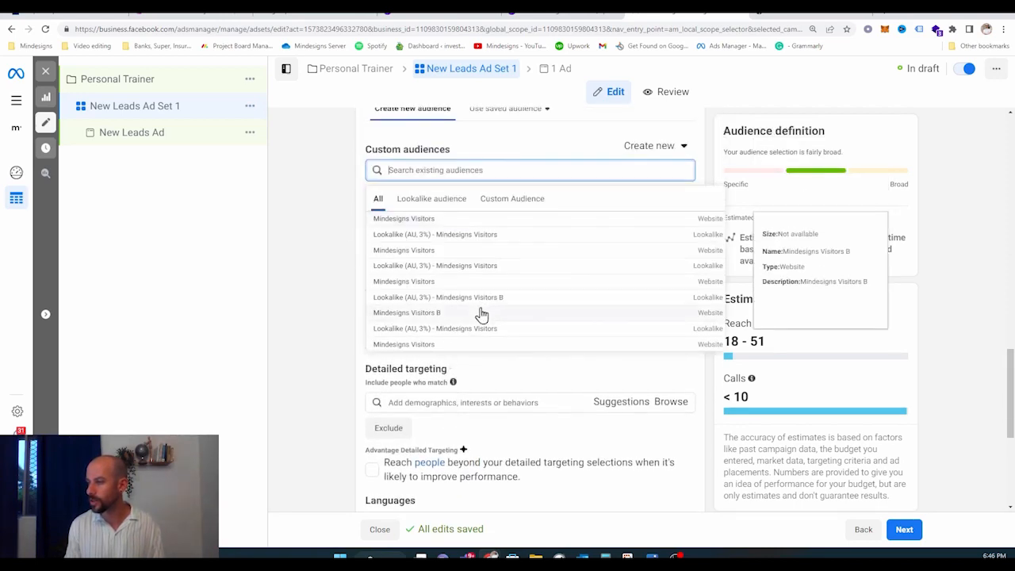
pyautogui.click(336, 182)
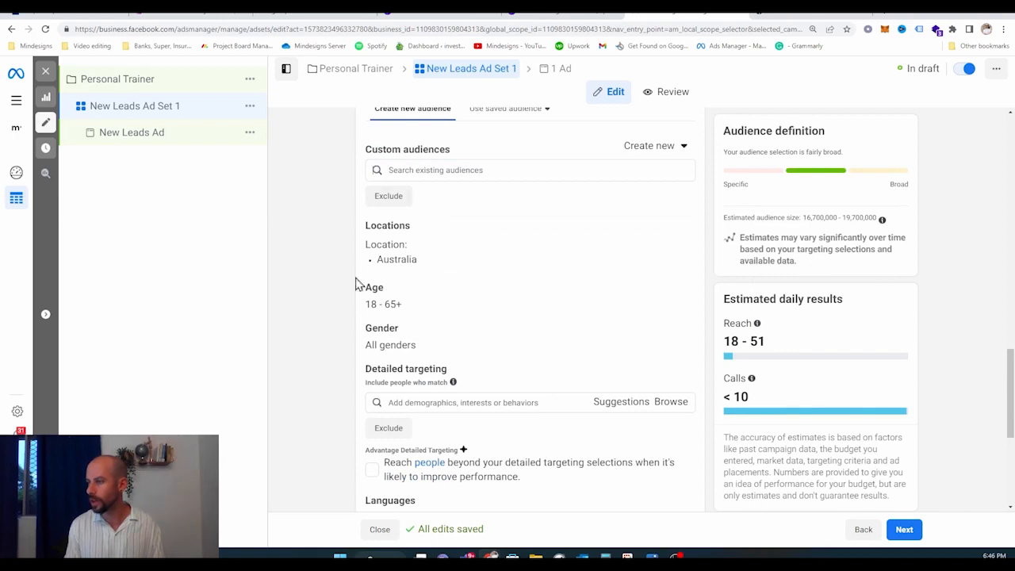
# - Add the Physical exercise (fitness) interest to the detailed targeting and change the audience location to Sydney, New South Wales with a 25 mi radius
pyautogui.click(418, 402)
pyautogui.write('exercise')
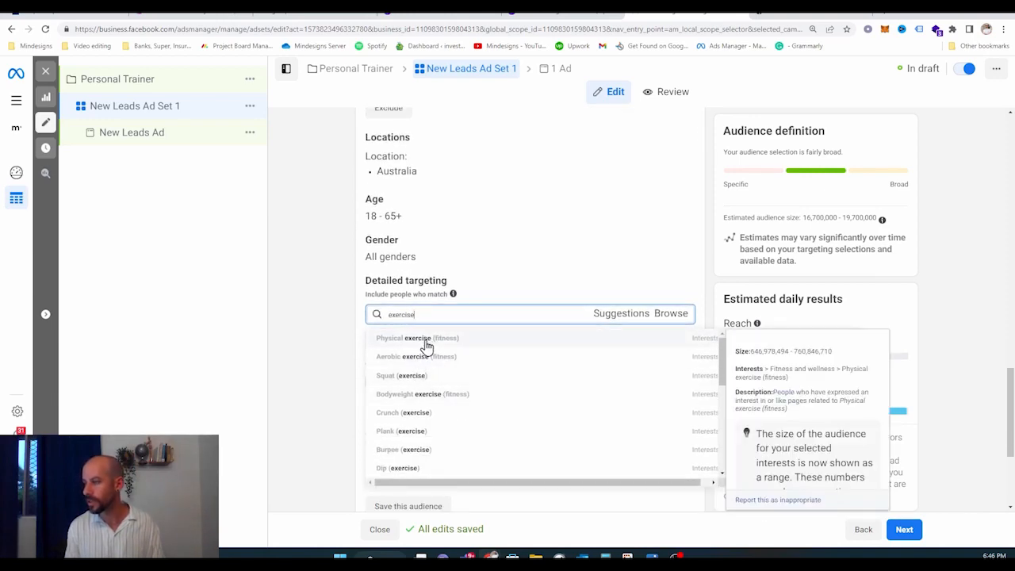
pyautogui.click(427, 347)
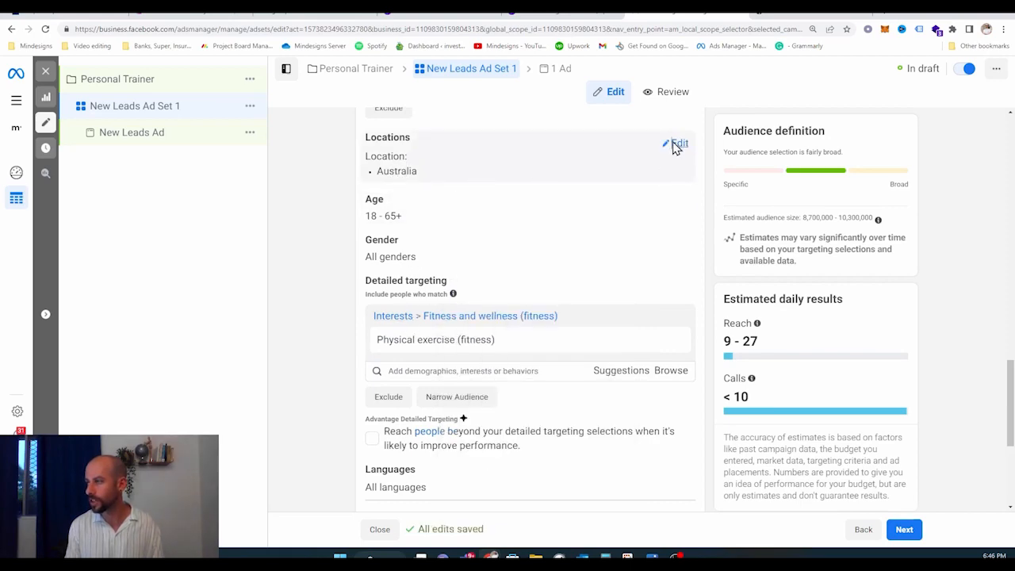
pyautogui.click(675, 145)
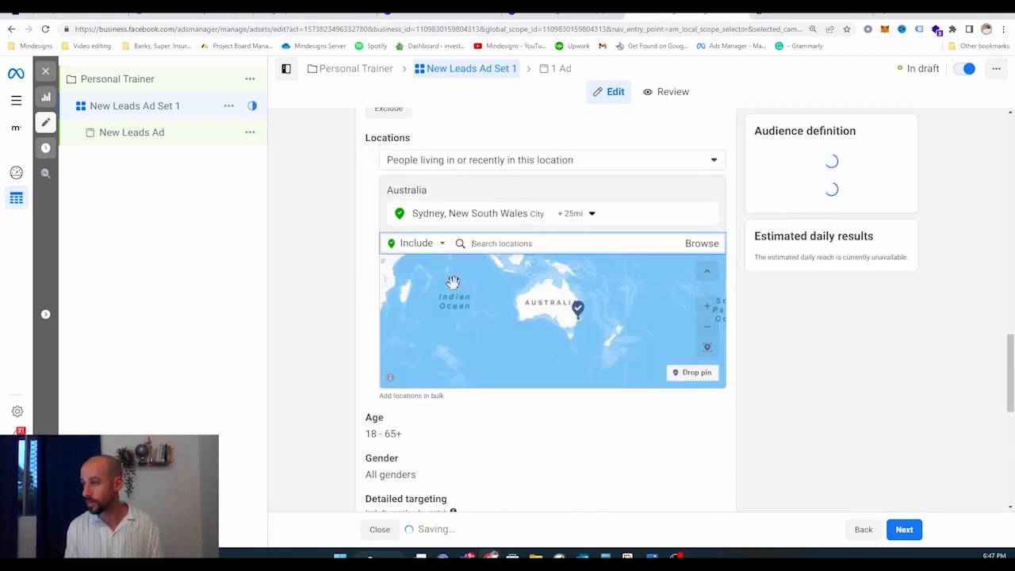
# - Set the audience age range to 25–55
pyautogui.scroll(-3, 509, 376)
pyautogui.scroll(-2, 506, 372)
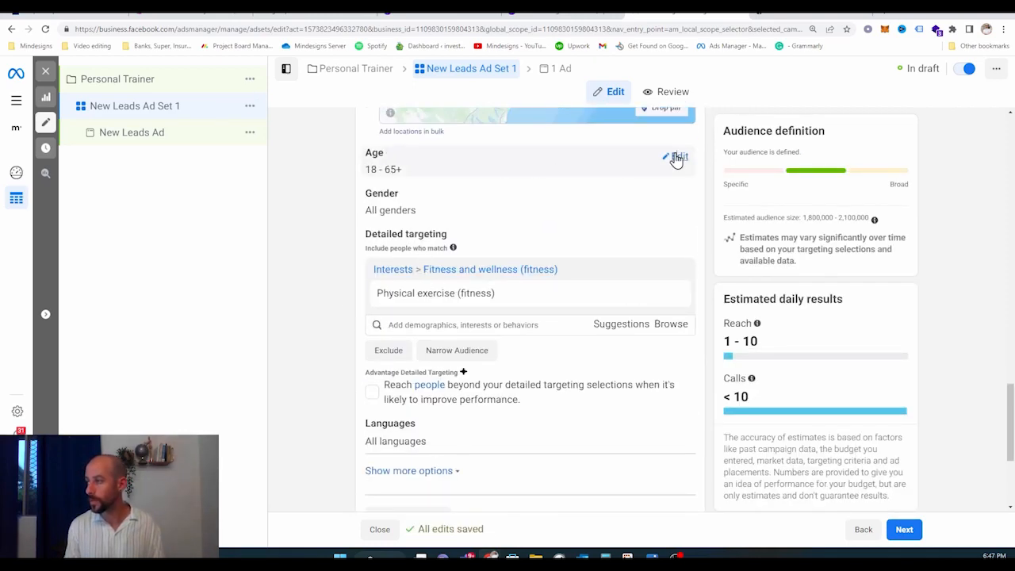
pyautogui.click(676, 157)
pyautogui.click(406, 172)
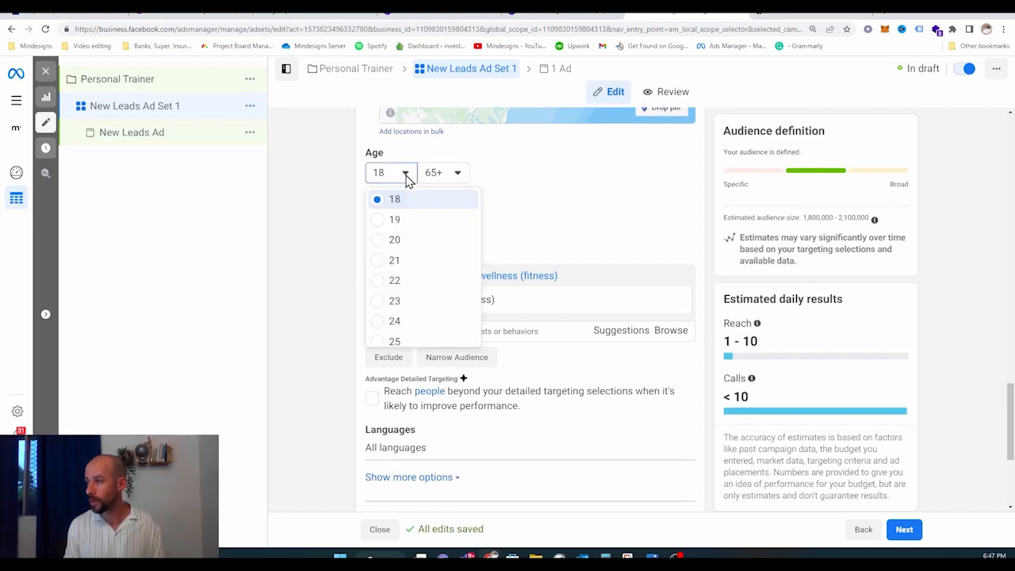
pyautogui.scroll(-1, 393, 262)
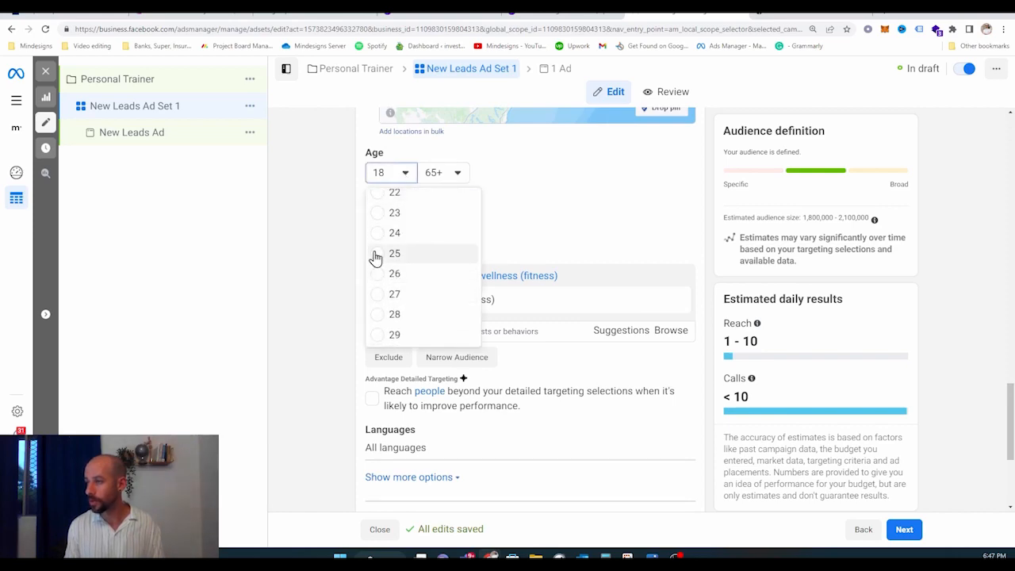
pyautogui.click(382, 254)
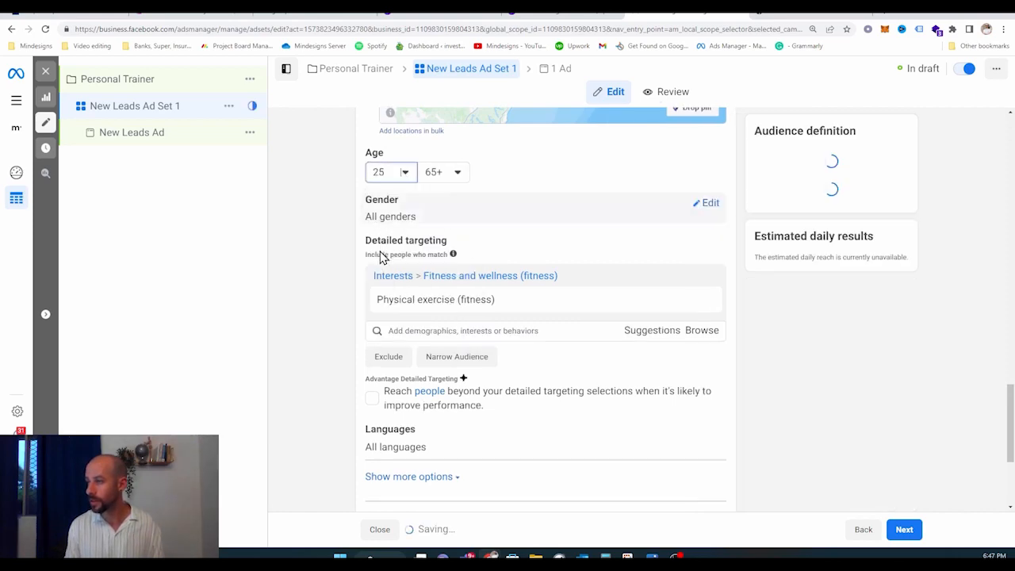
pyautogui.click(463, 176)
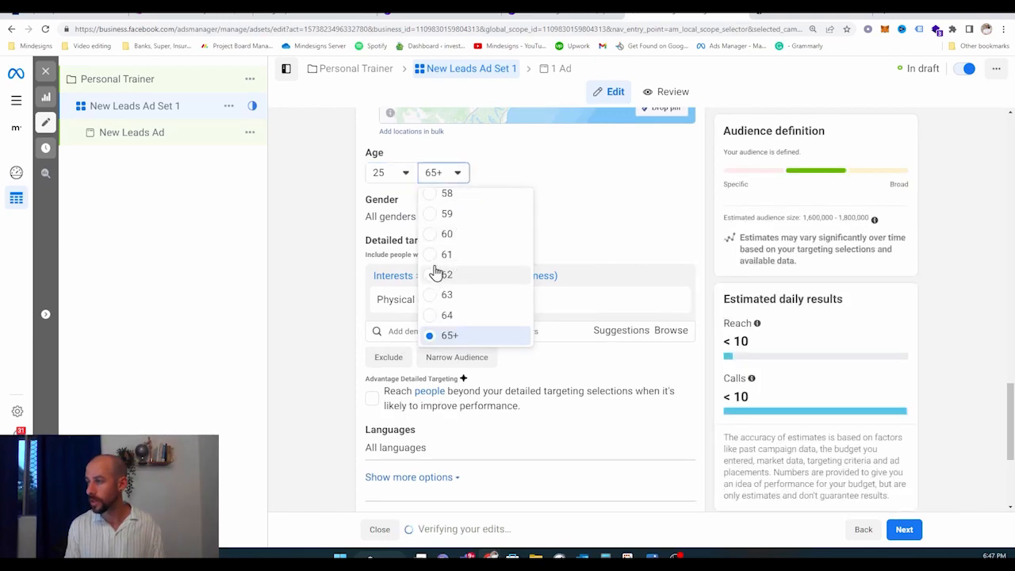
pyautogui.scroll(1, 432, 246)
pyautogui.scroll(1, 432, 246)
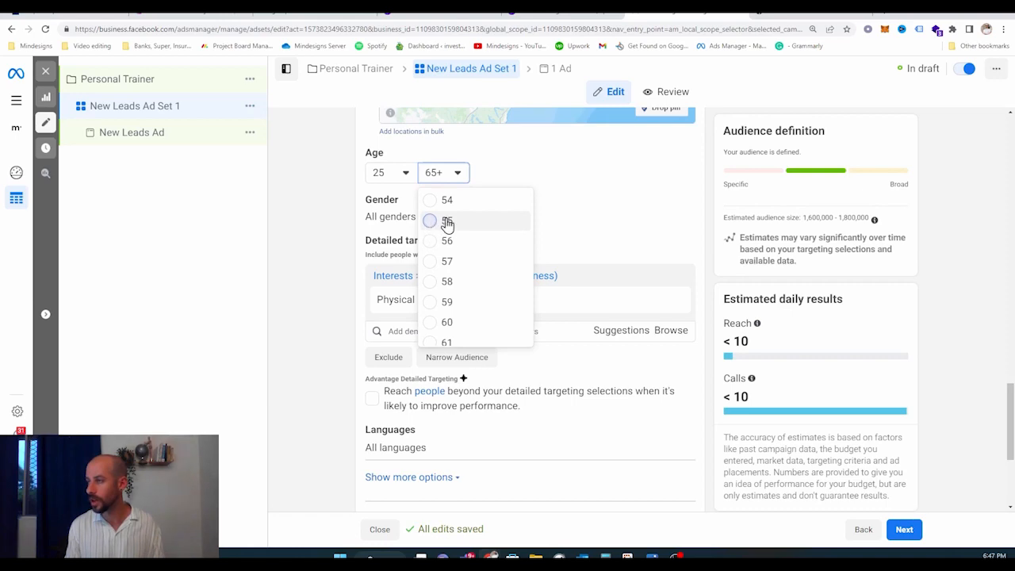
pyautogui.click(448, 222)
# - Review the ad set's location map, age, gender, detailed targeting, languages and placement settings
pyautogui.scroll(1, 386, 226)
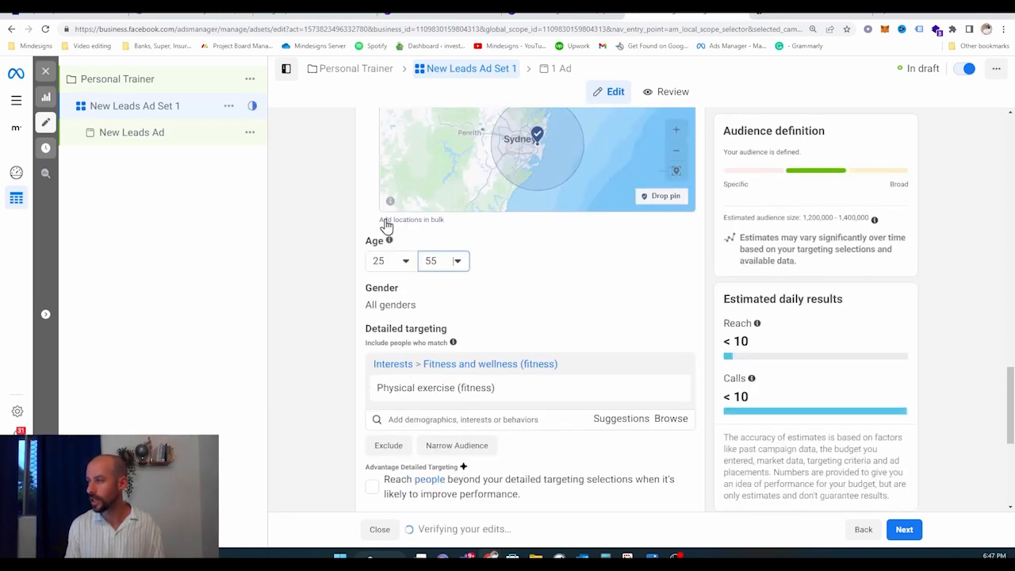
pyautogui.scroll(-1, 455, 312)
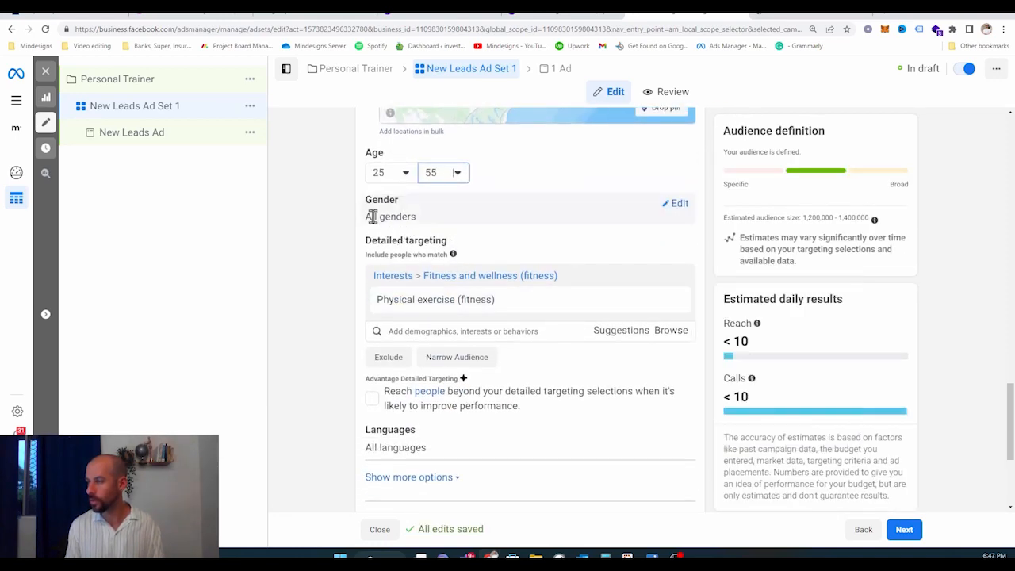
pyautogui.scroll(-1, 508, 278)
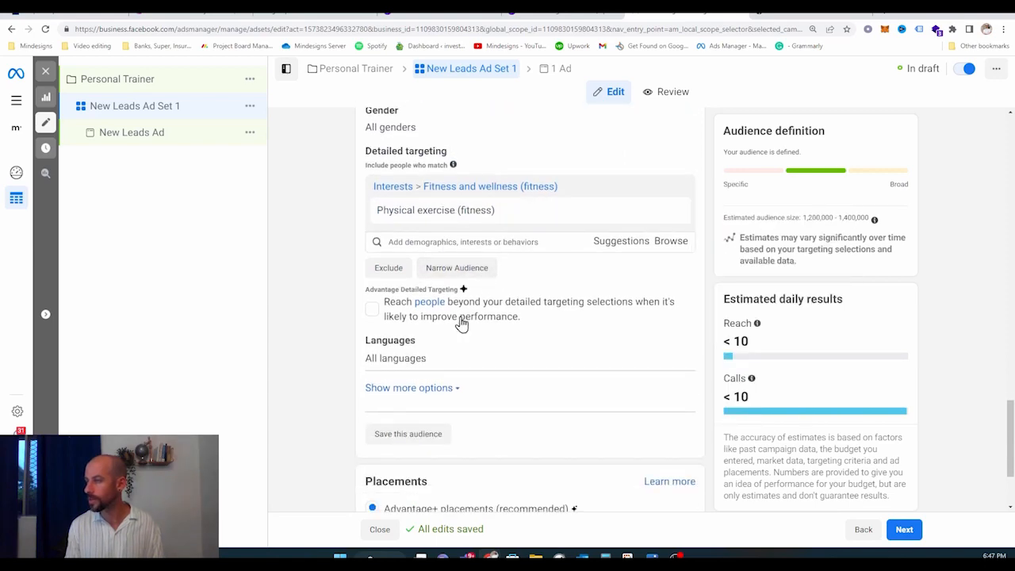
pyautogui.scroll(-1, 462, 324)
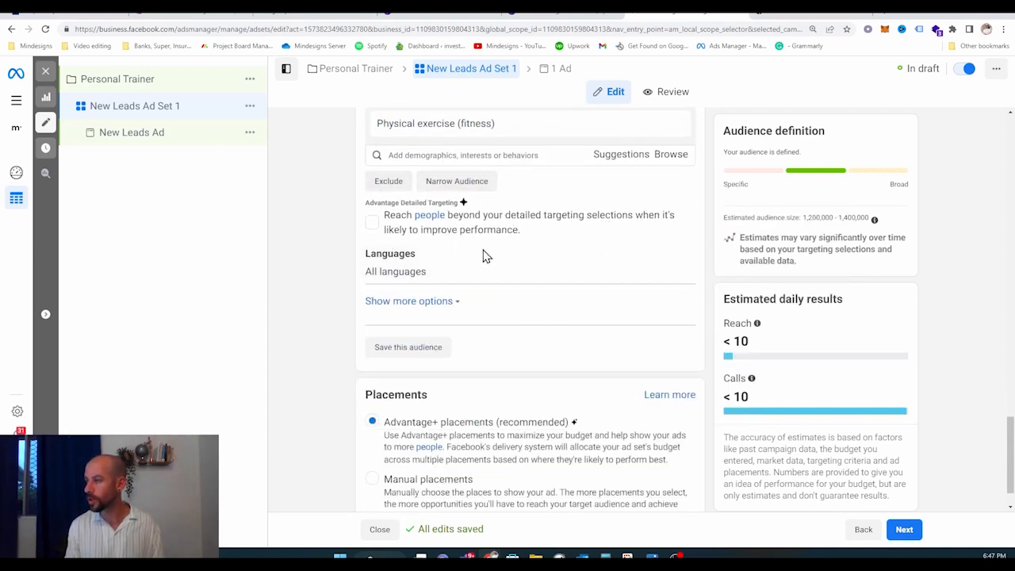
pyautogui.scroll(5, 418, 233)
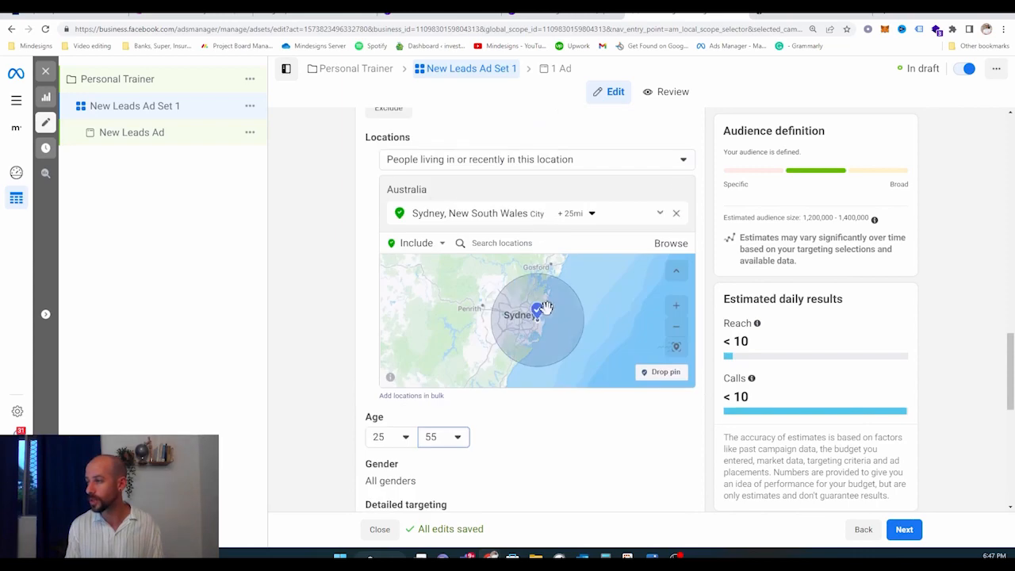
pyautogui.scroll(-3, 545, 308)
pyautogui.scroll(-1, 554, 470)
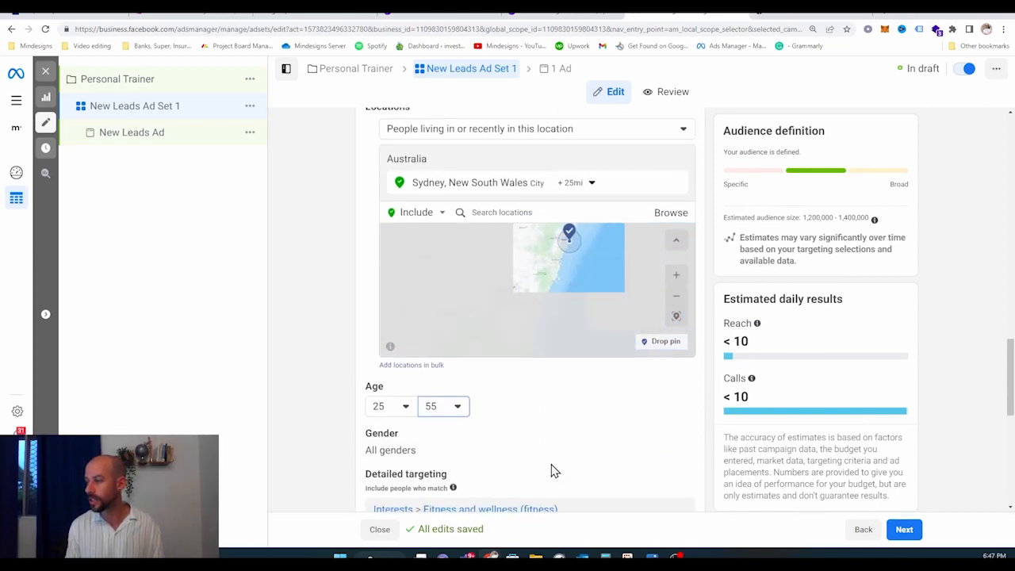
pyautogui.scroll(-6, 554, 470)
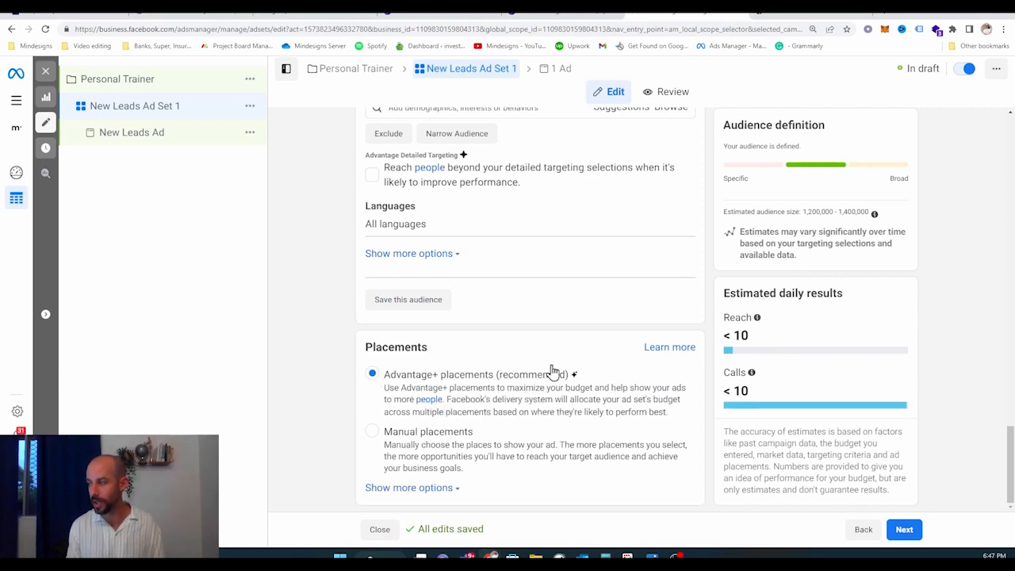
pyautogui.scroll(1, 611, 344)
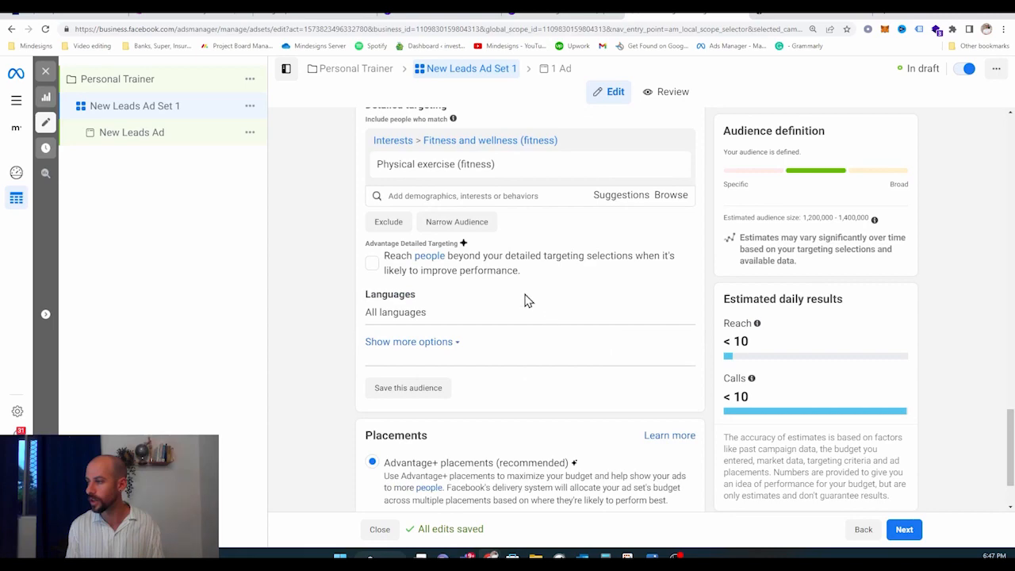
pyautogui.scroll(-1, 443, 329)
pyautogui.scroll(2, 517, 388)
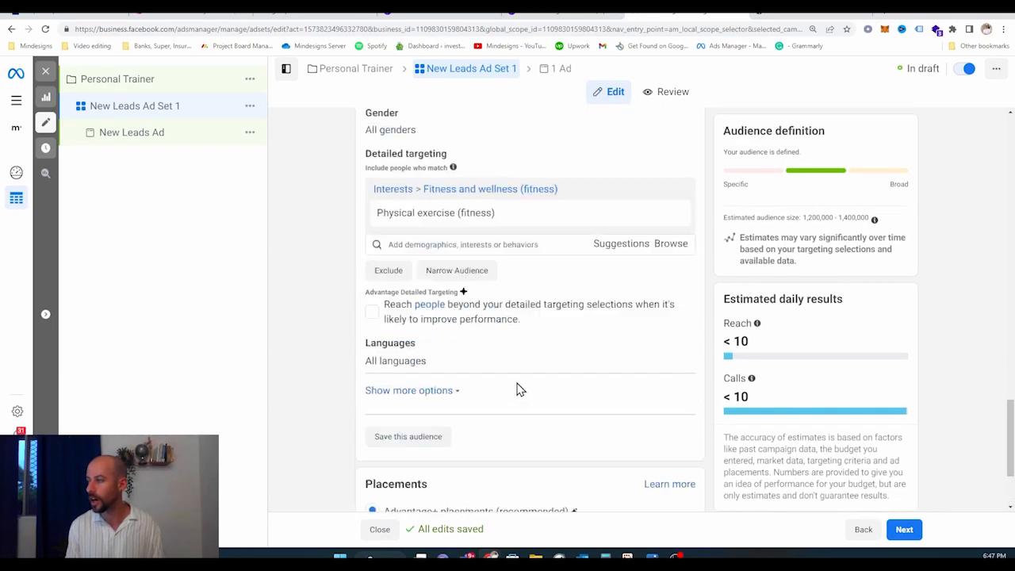
pyautogui.scroll(-1, 591, 409)
pyautogui.scroll(-1, 591, 409)
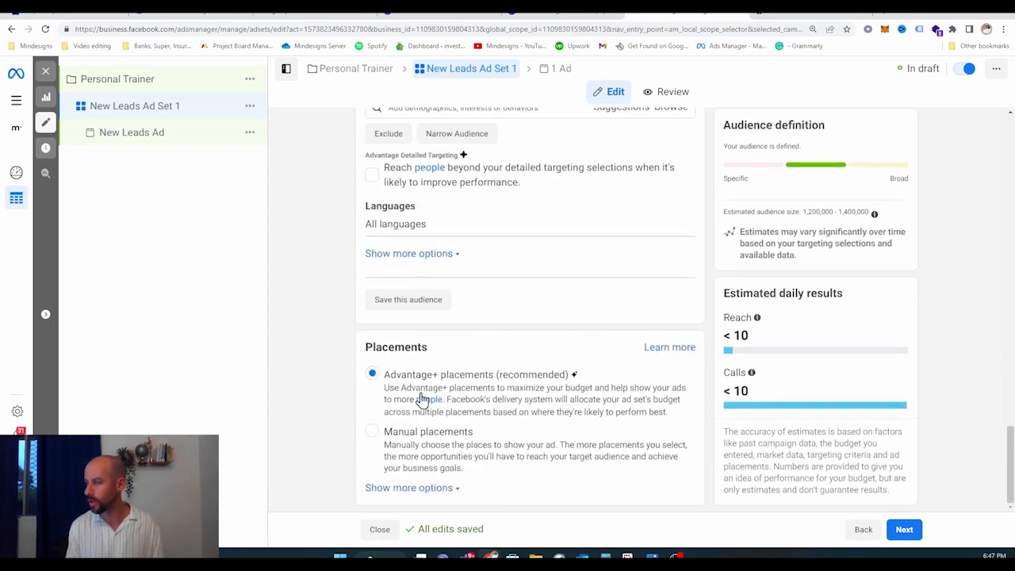
pyautogui.scroll(2, 336, 254)
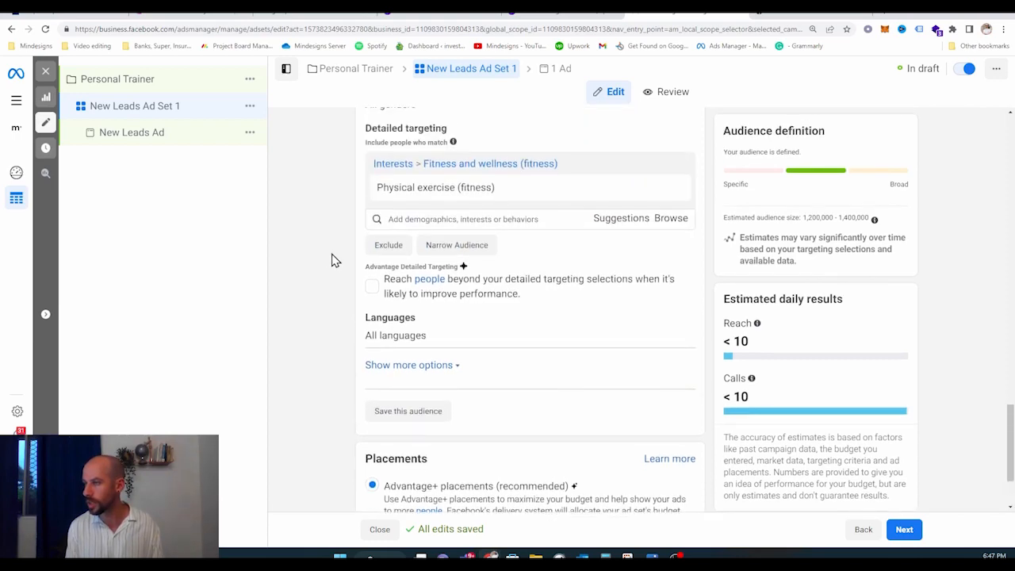
# - Finish the ad set by keeping Advantage+ placements, proceed to the ad level and rename the ad as New Leads Ad 1
pyautogui.scroll(-2, 384, 371)
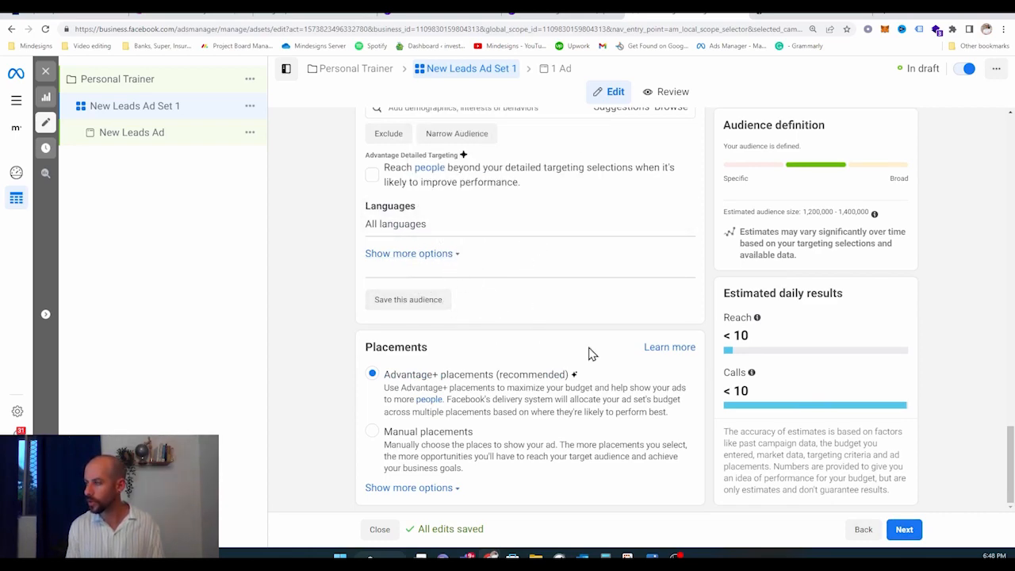
pyautogui.click(912, 535)
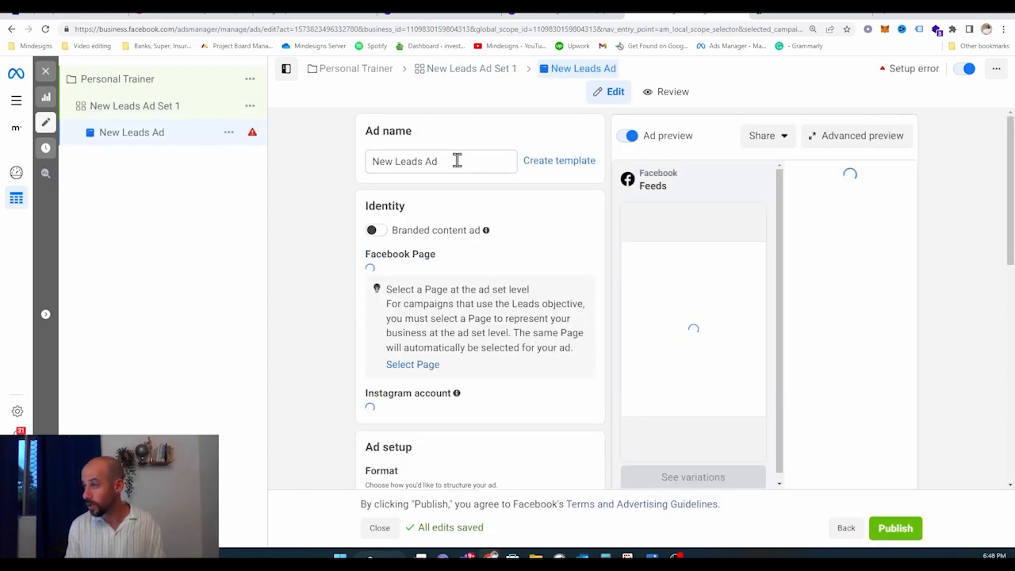
pyautogui.click(448, 163)
pyautogui.write('1')
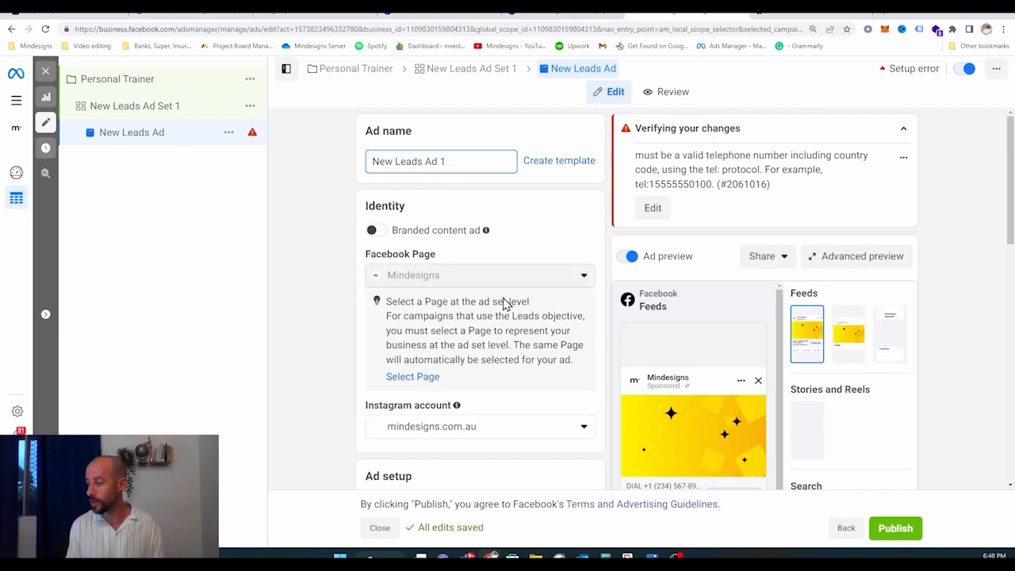
pyautogui.scroll(-1, 437, 243)
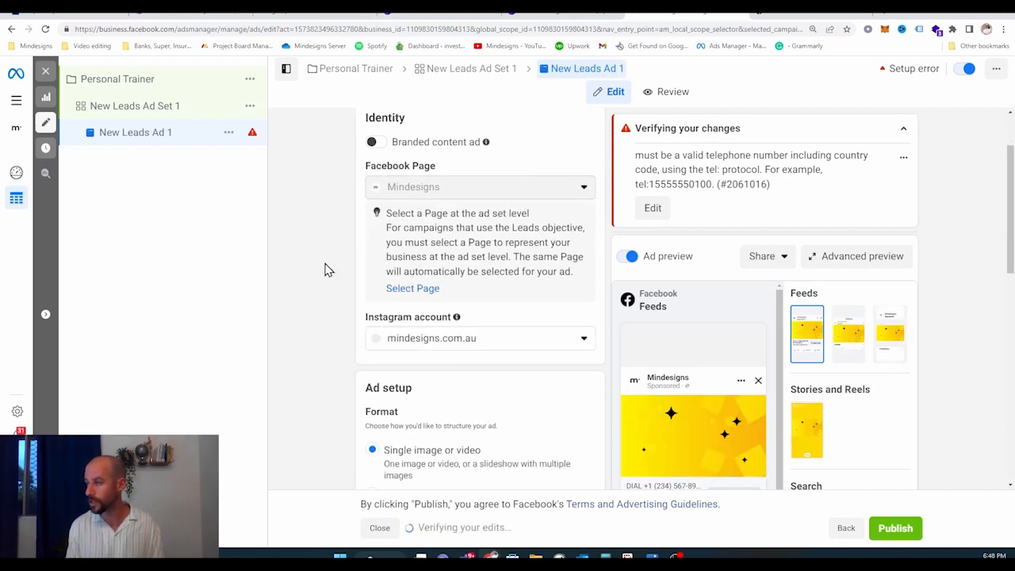
pyautogui.scroll(1, 333, 273)
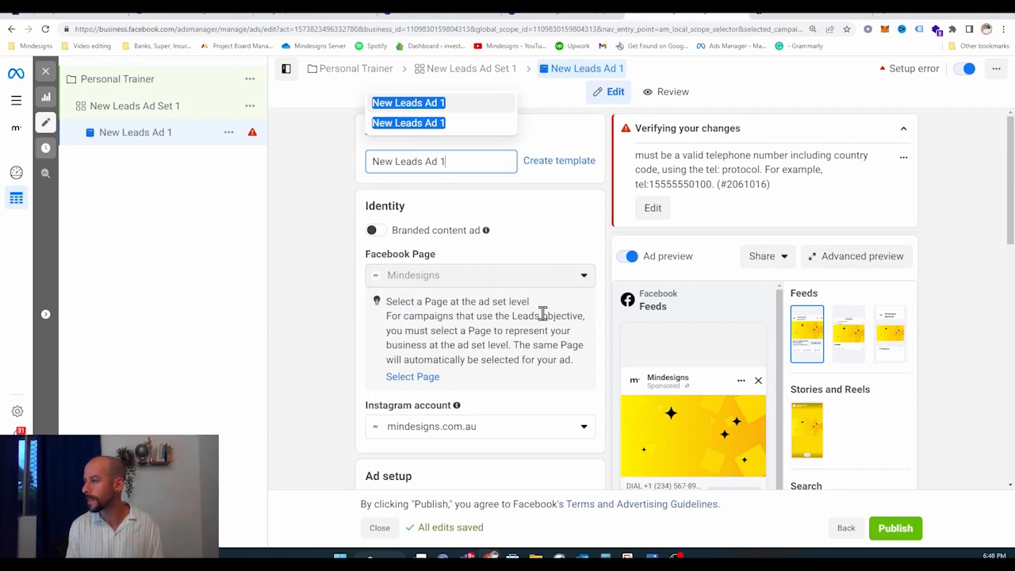
# - Remove the preloaded image from all placements in the ad creative and dismiss the recommendation about creating videos from images
pyautogui.scroll(-4, 543, 313)
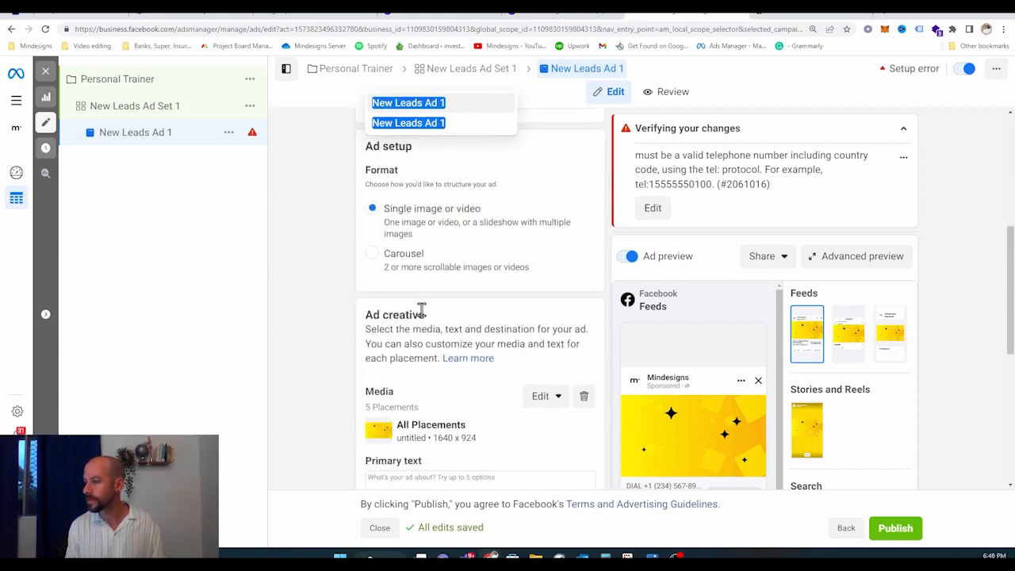
pyautogui.scroll(-1, 421, 309)
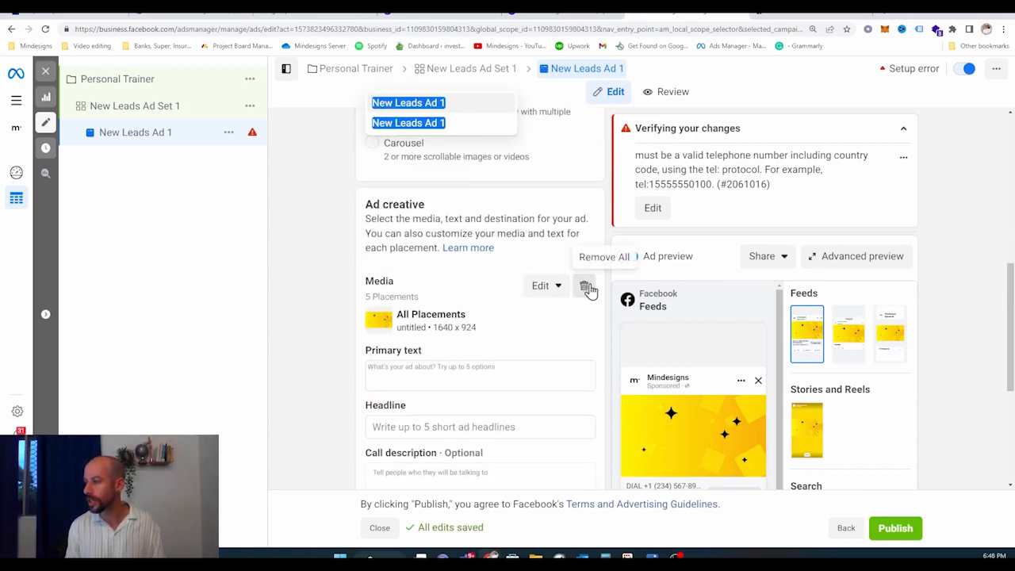
pyautogui.click(585, 287)
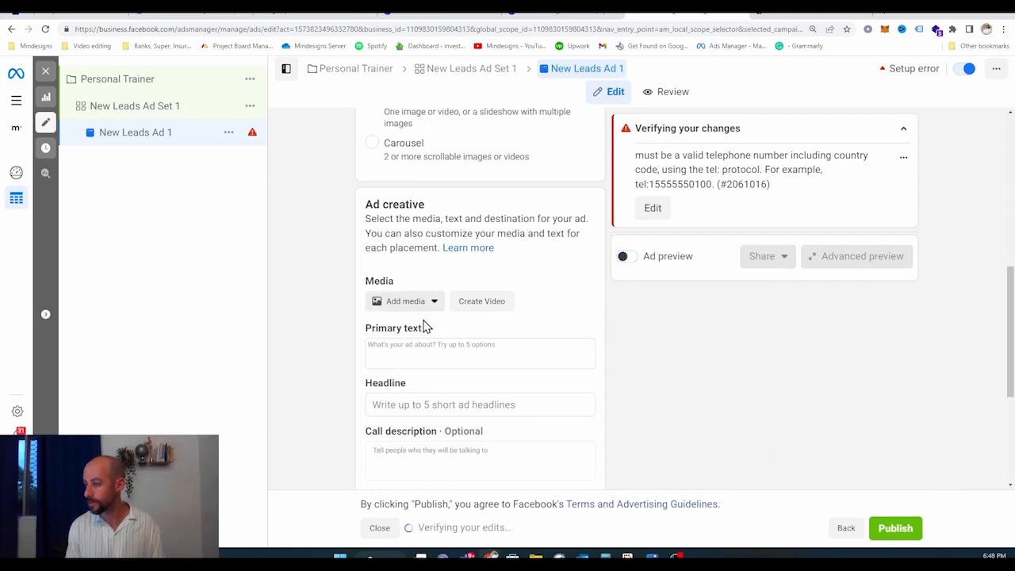
pyautogui.scroll(-3, 428, 317)
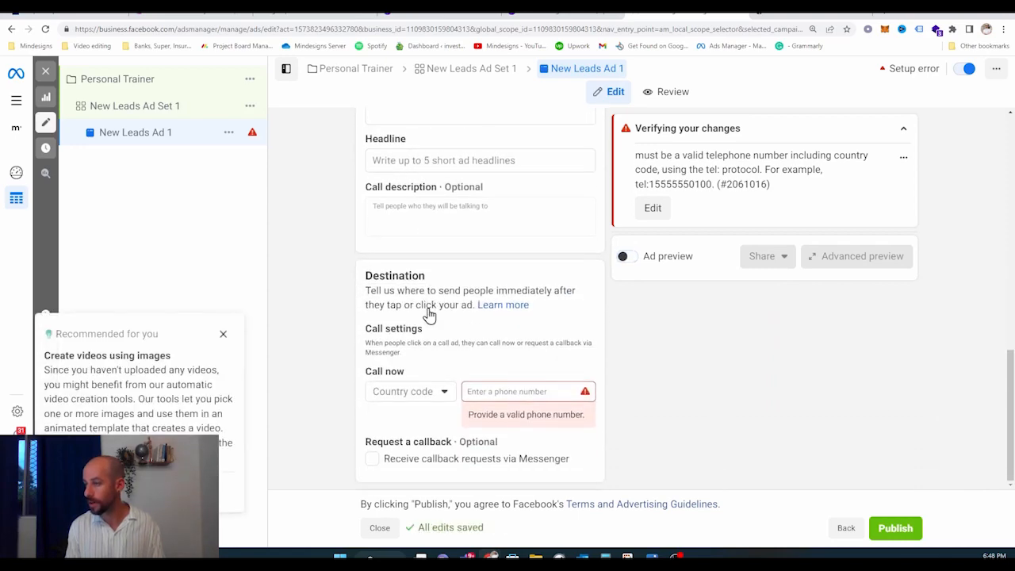
pyautogui.scroll(1, 426, 310)
pyautogui.scroll(1, 393, 208)
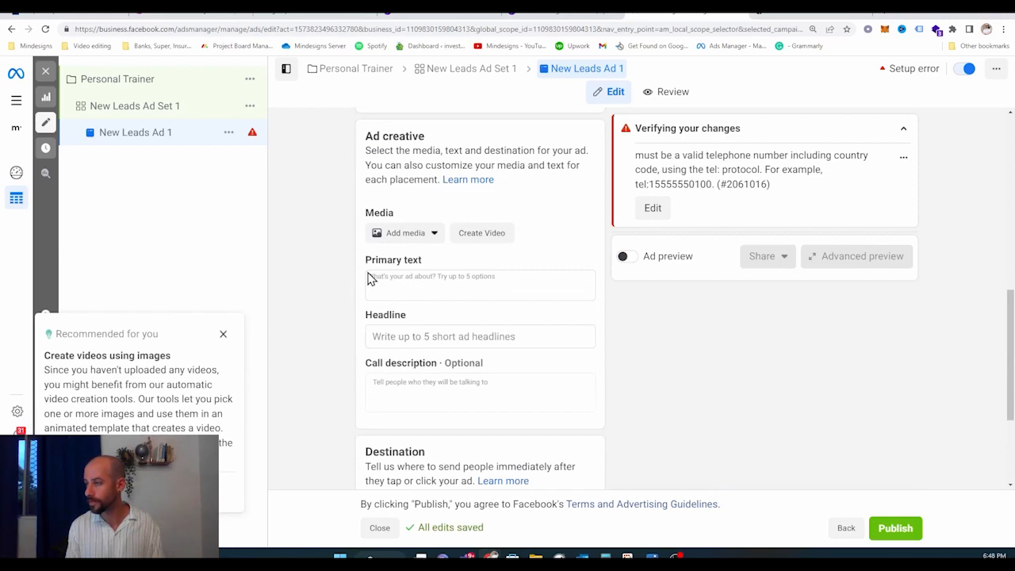
pyautogui.click(223, 334)
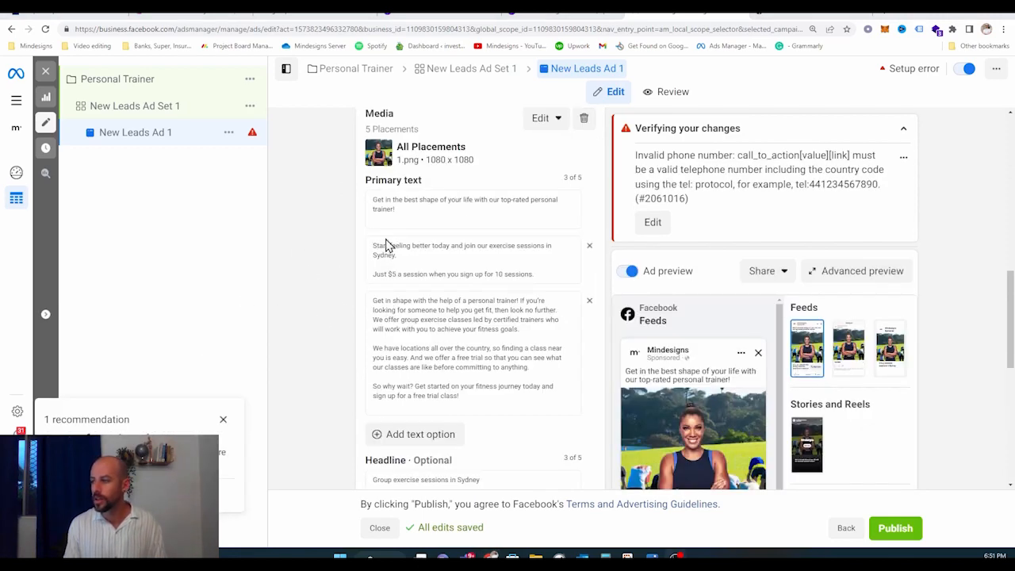
# - Compare the ad's primary texts, headlines and call descriptions with the copy planned in Figma, then return to Ads Manager
pyautogui.scroll(-3, 388, 312)
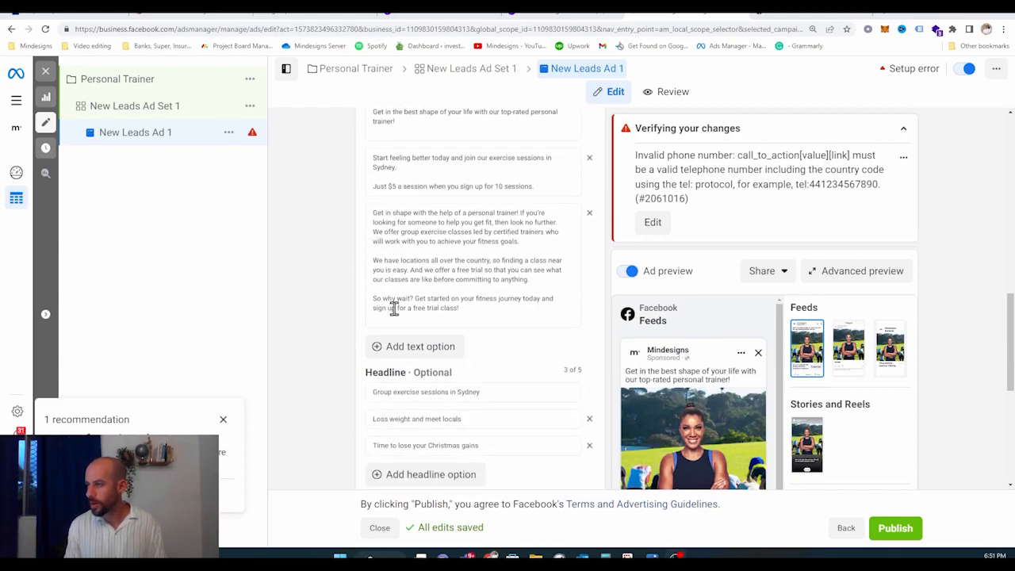
pyautogui.scroll(-1, 468, 488)
pyautogui.moveTo(492, 555)
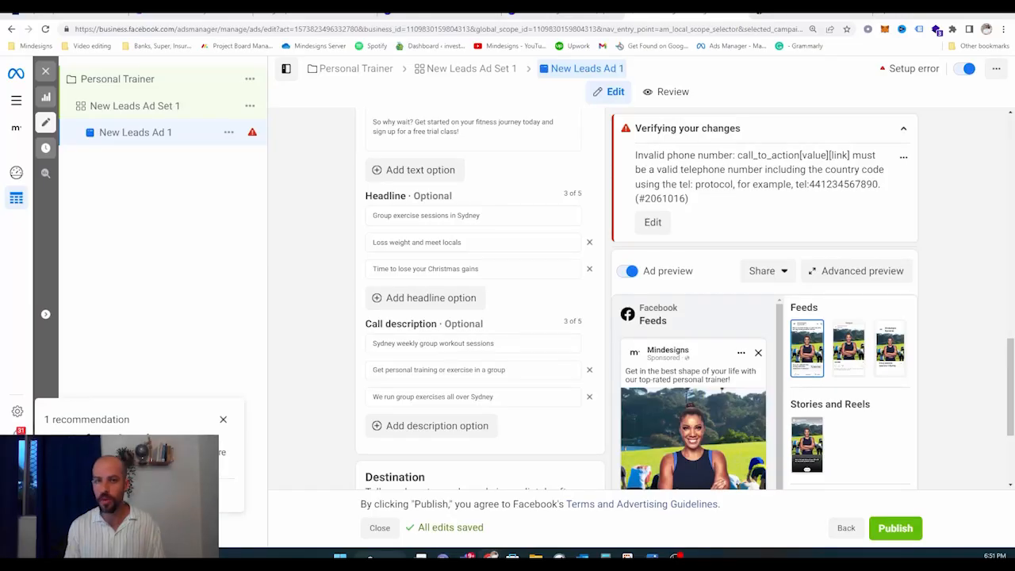
pyautogui.click(492, 555)
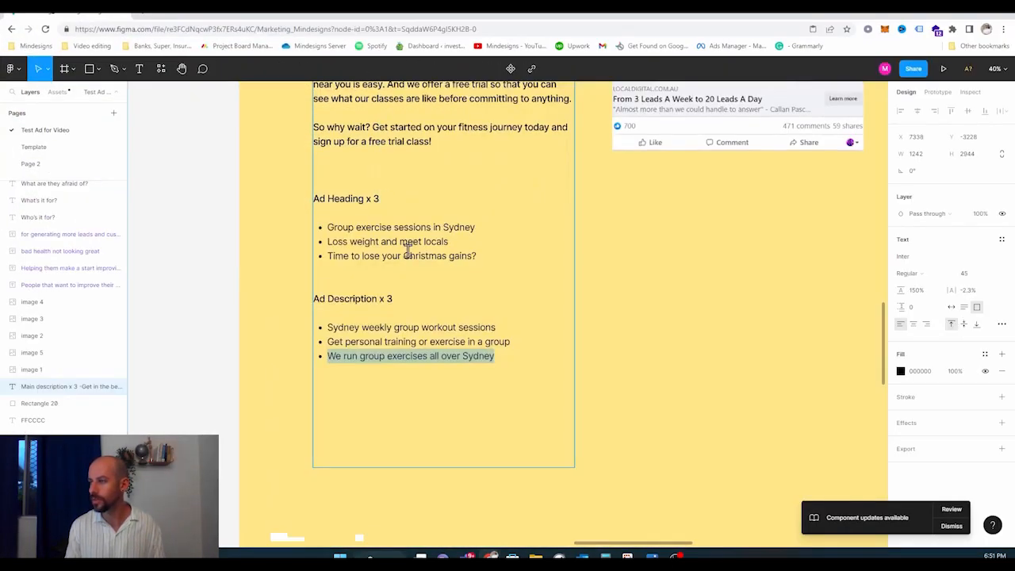
pyautogui.scroll(5, 407, 250)
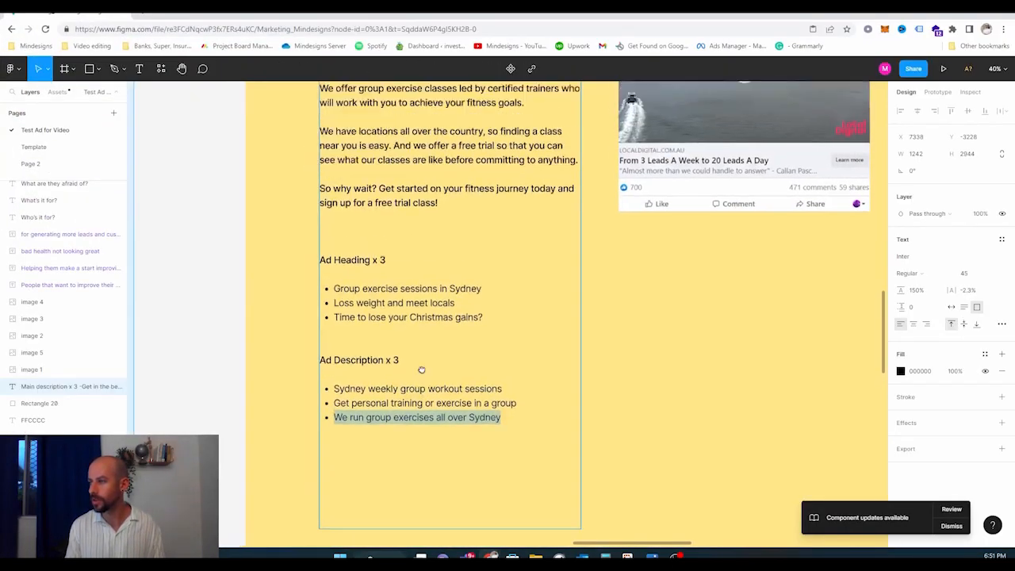
pyautogui.scroll(-3, 449, 227)
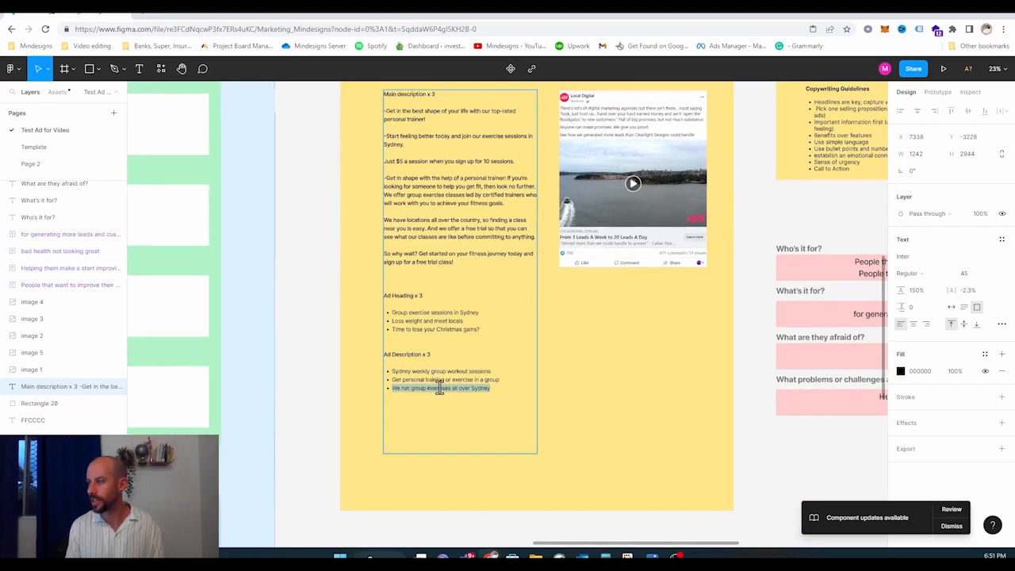
pyautogui.click(948, 15)
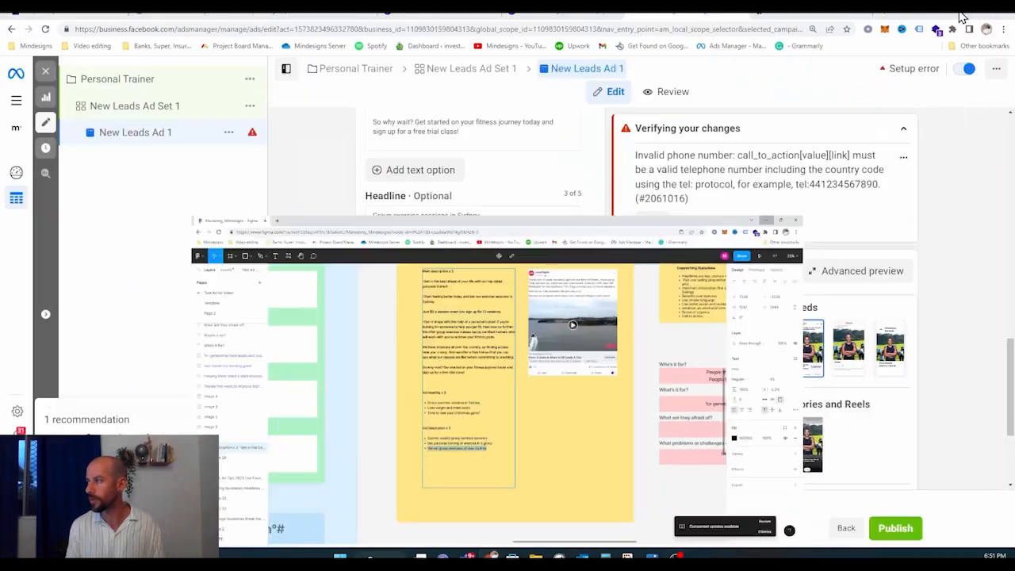
# - Review the ad creative's media, primary text options, headlines and call descriptions
pyautogui.scroll(10, 373, 229)
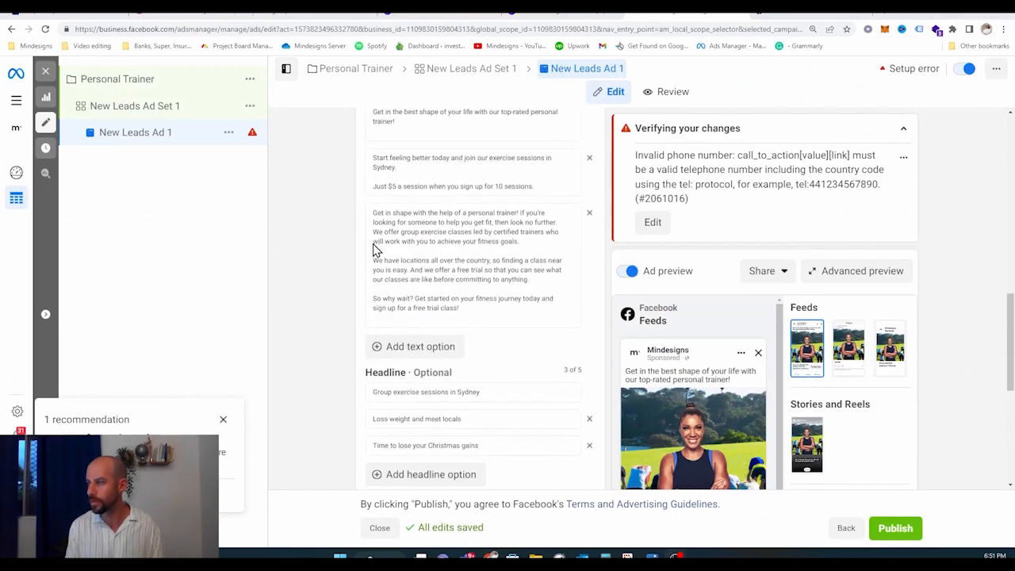
pyautogui.scroll(-1, 401, 296)
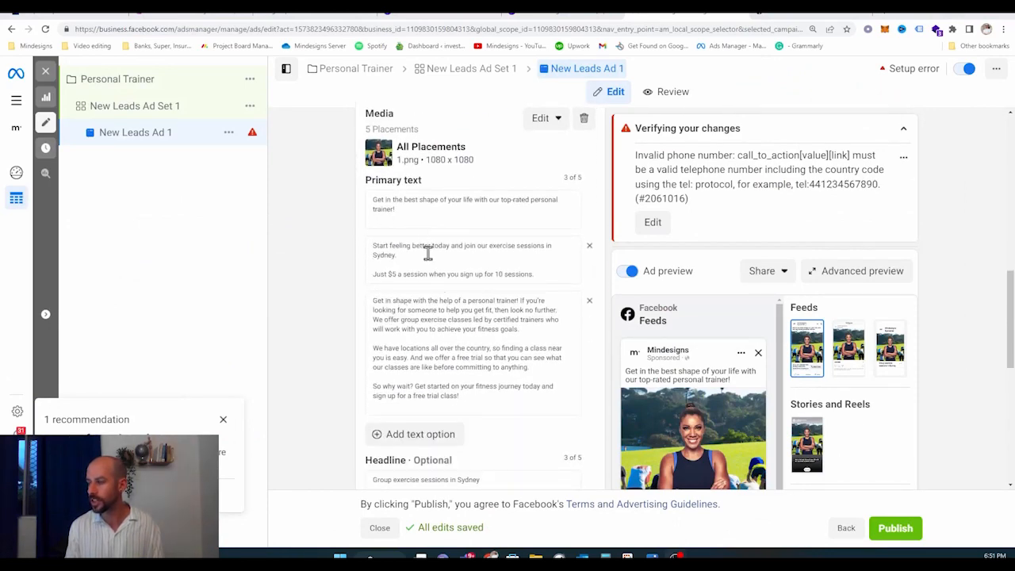
pyautogui.scroll(-1, 429, 249)
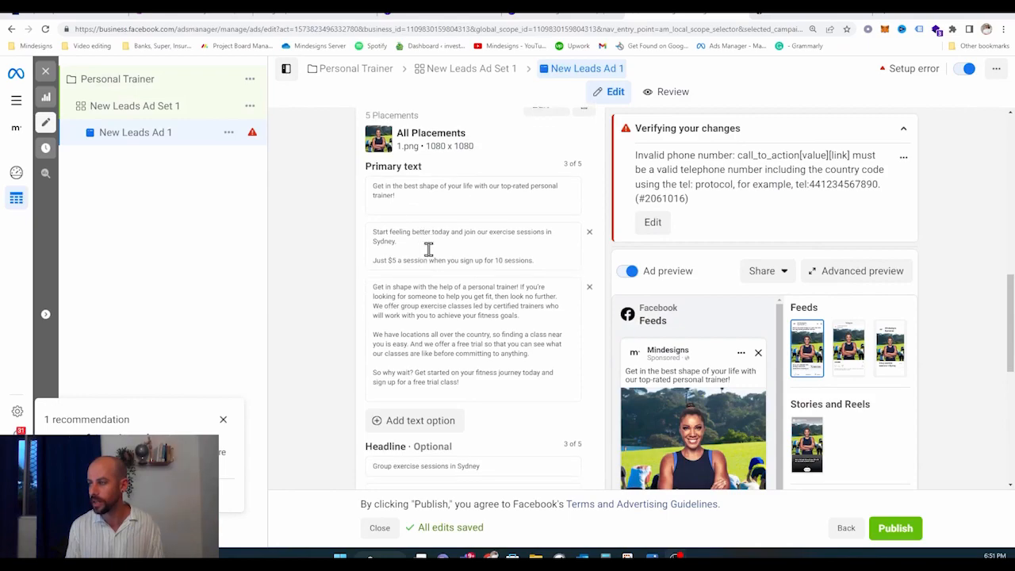
pyautogui.scroll(1, 444, 304)
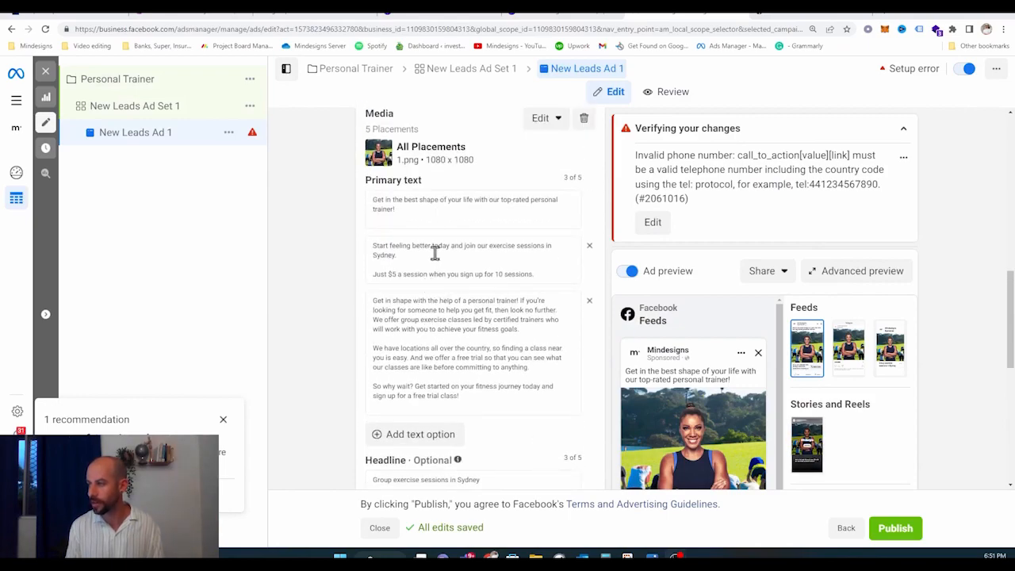
pyautogui.scroll(-3, 441, 358)
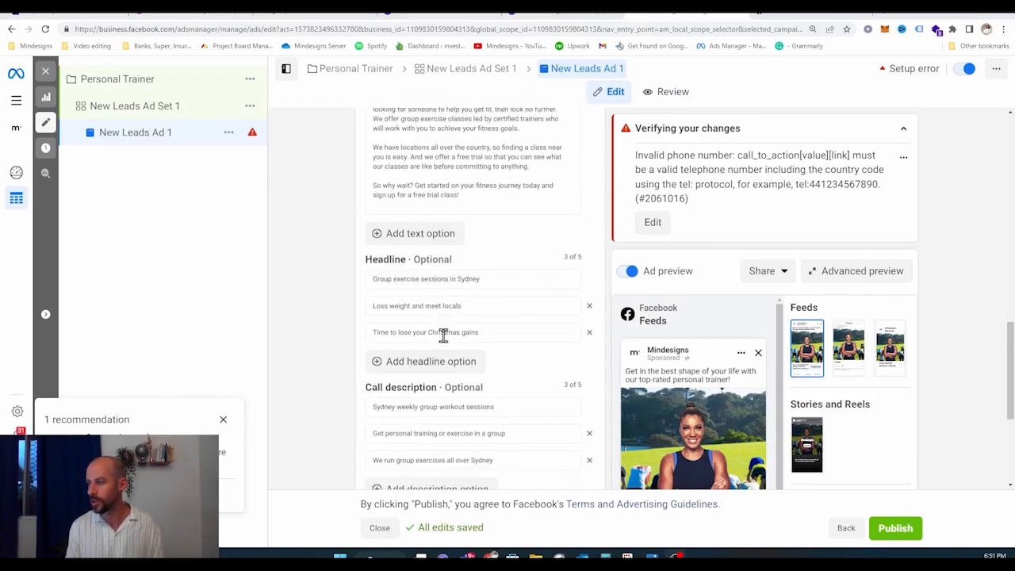
pyautogui.scroll(5, 420, 392)
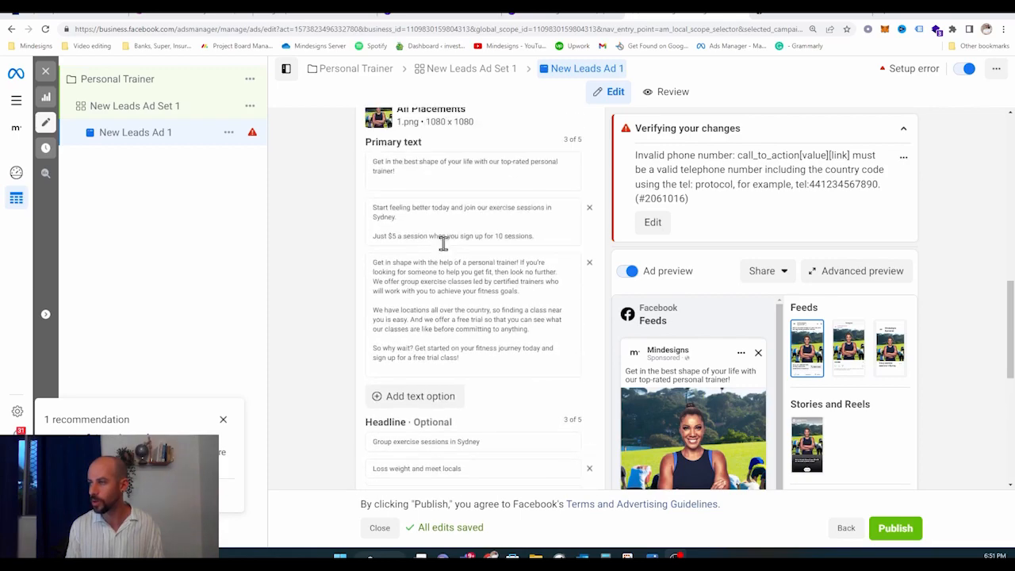
pyautogui.scroll(-4, 428, 394)
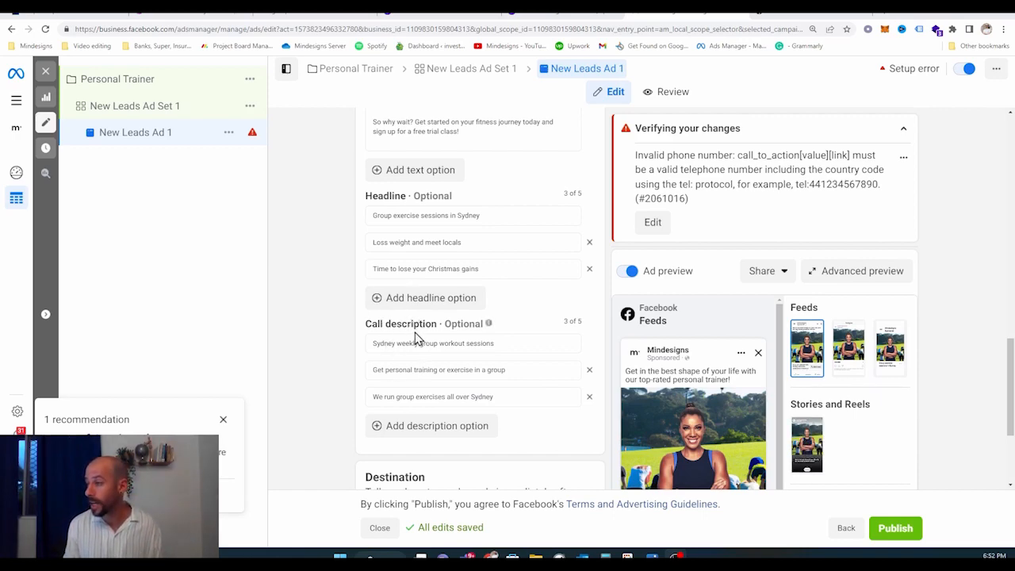
pyautogui.scroll(-2, 423, 358)
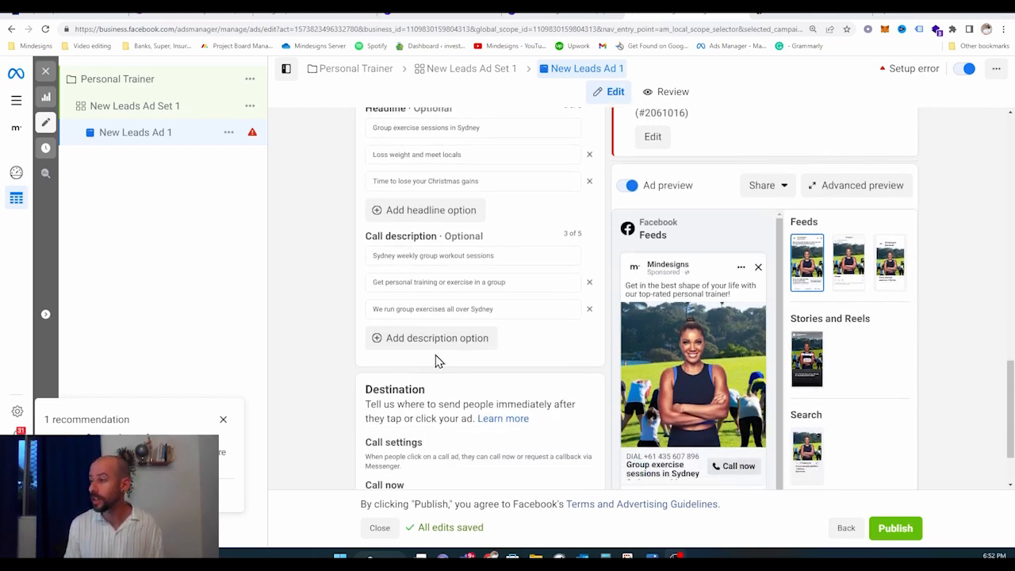
pyautogui.scroll(2, 413, 308)
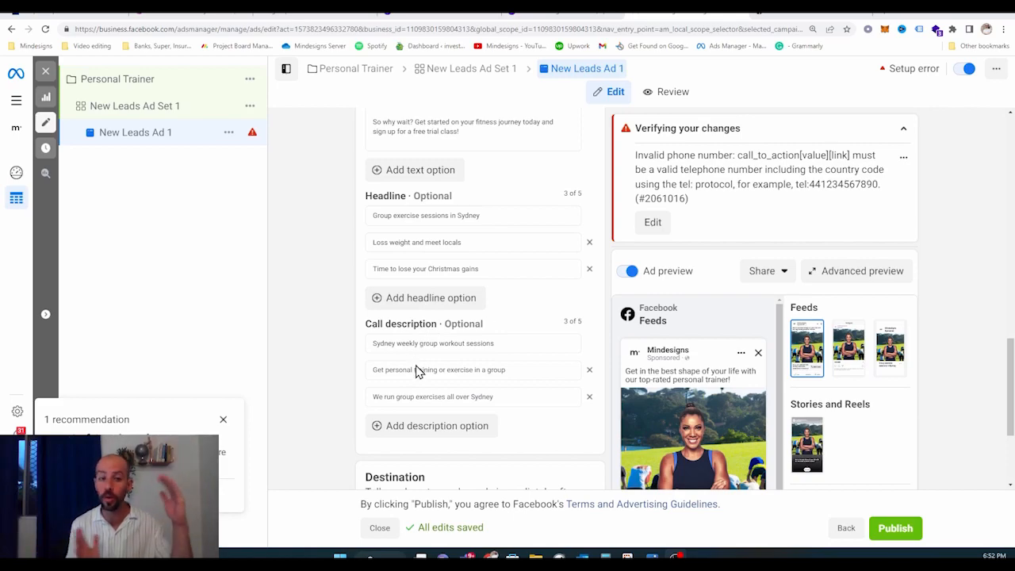
pyautogui.scroll(5, 428, 357)
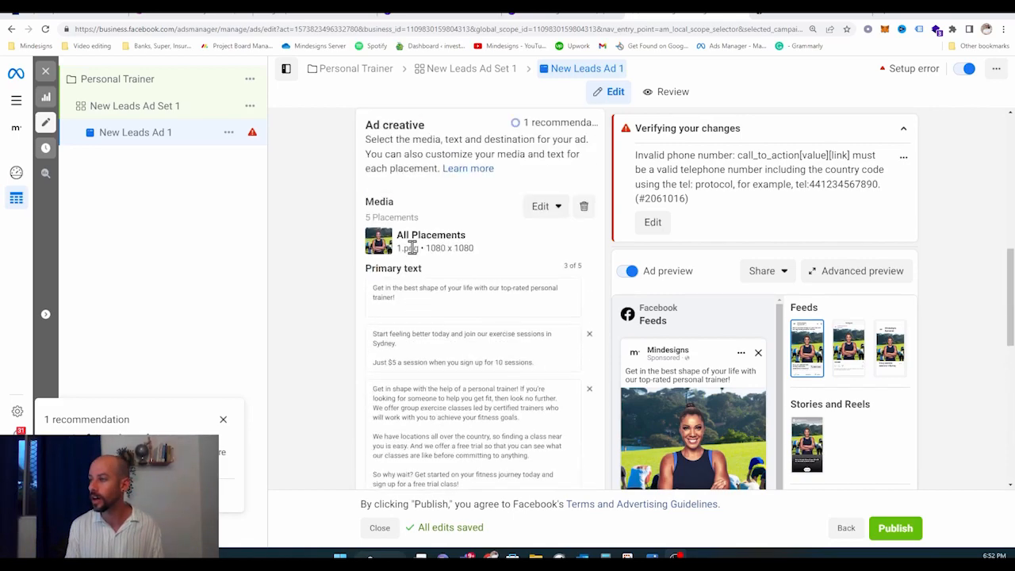
pyautogui.scroll(-4, 460, 329)
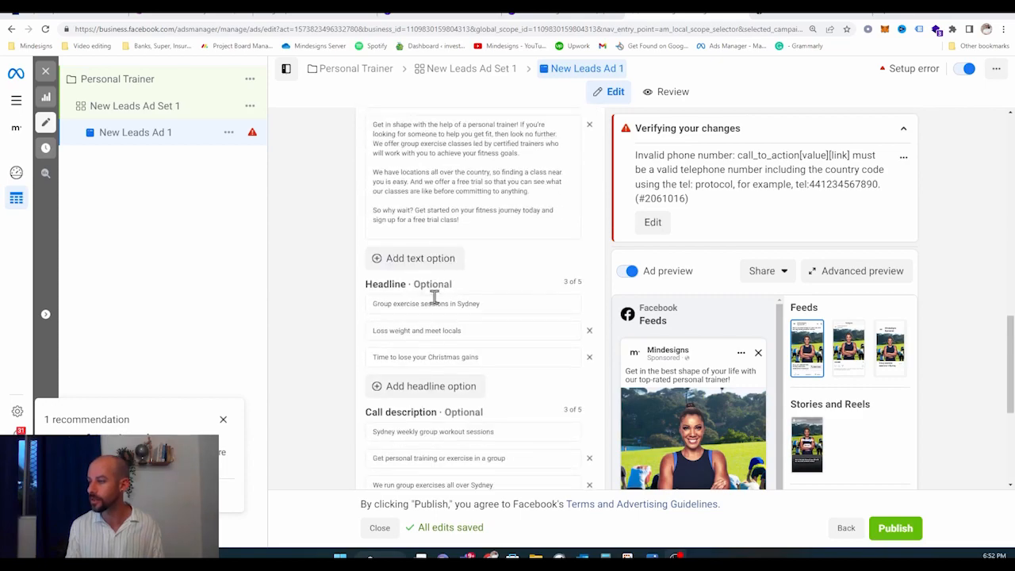
pyautogui.scroll(-1, 475, 349)
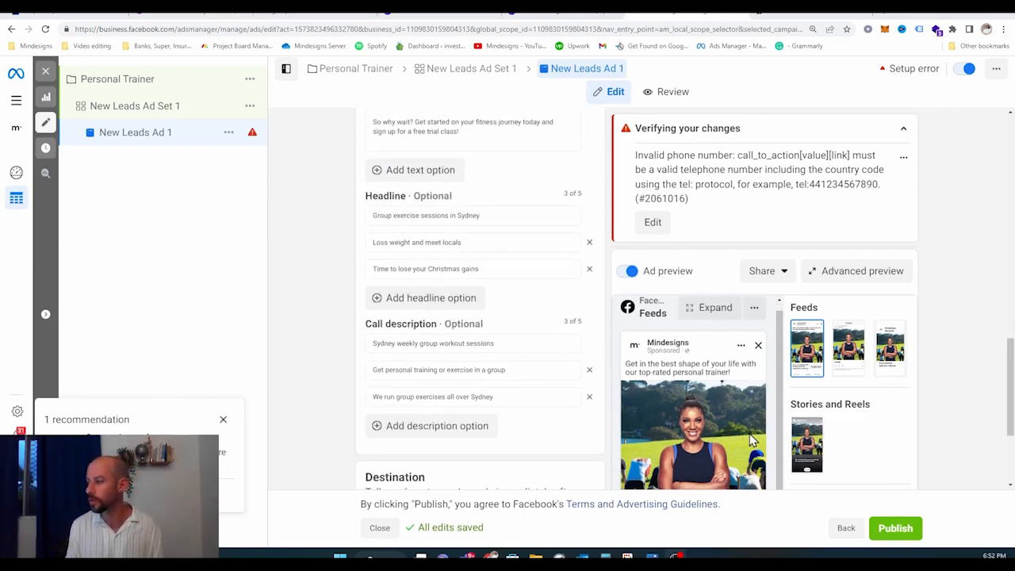
# - Check the ad's feed previews and call destination, and look over the whole ad setup once more
pyautogui.scroll(-2, 919, 449)
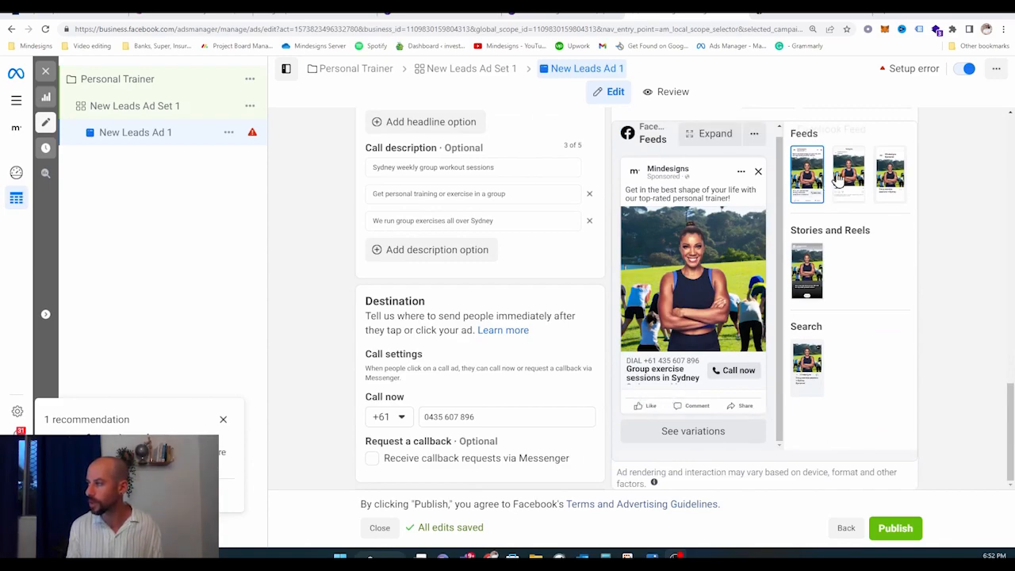
pyautogui.click(862, 173)
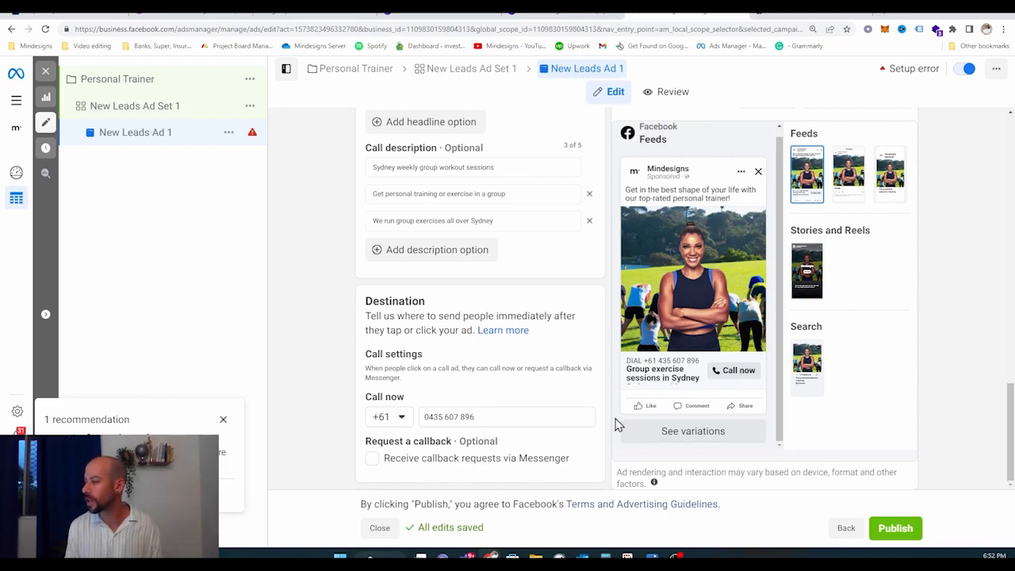
pyautogui.scroll(10, 511, 341)
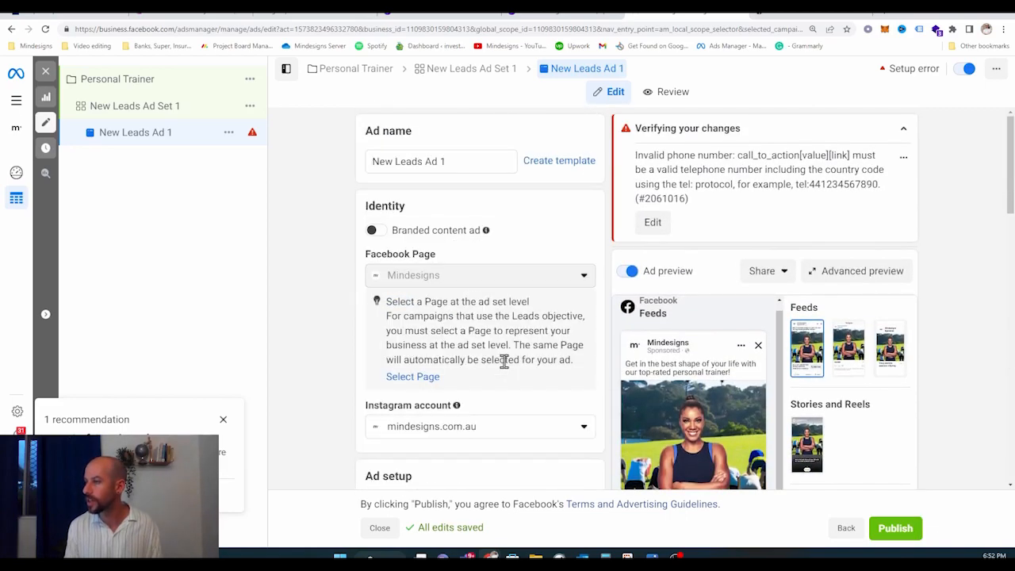
pyautogui.scroll(-10, 505, 369)
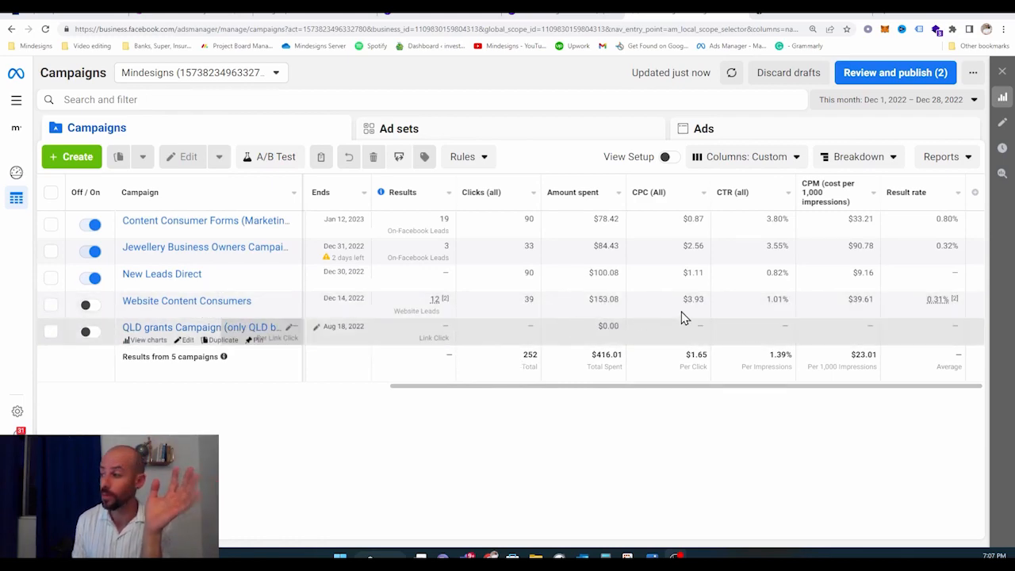
# - Examine the result rate, CPM, CTR and CPC columns for the existing campaigns in the Campaigns table
pyautogui.moveTo(877, 196)
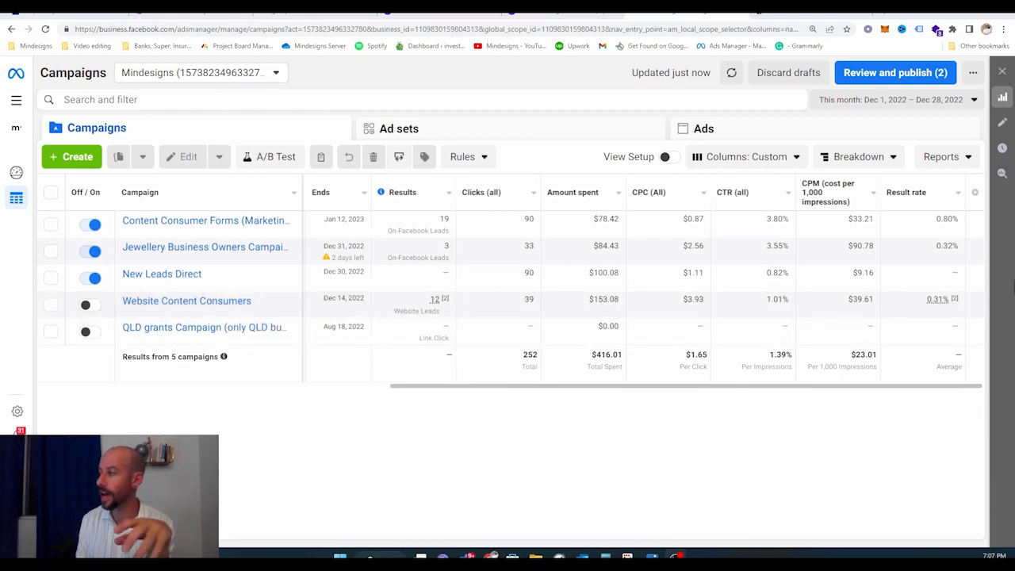
pyautogui.moveTo(911, 198)
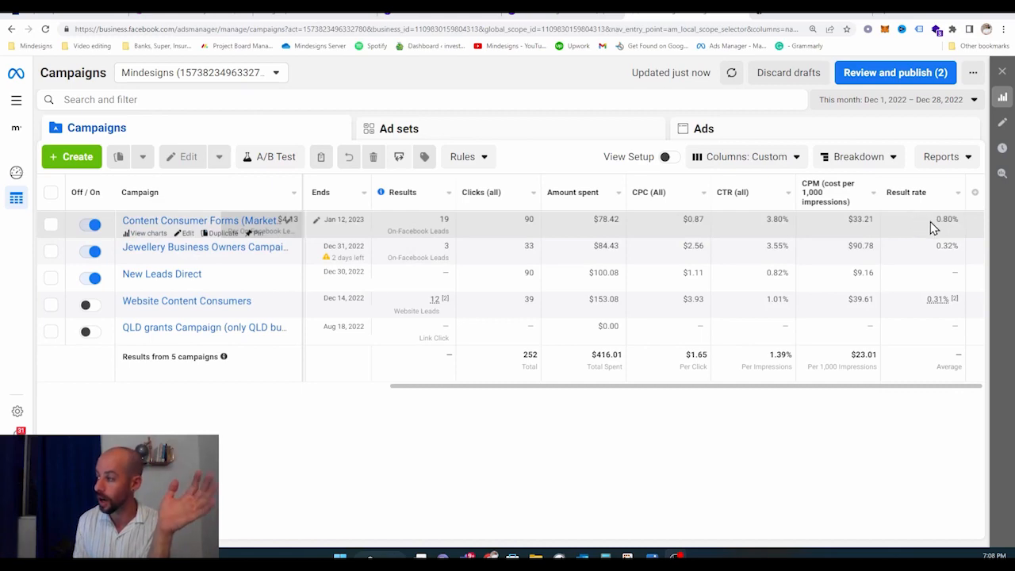
pyautogui.moveTo(809, 194)
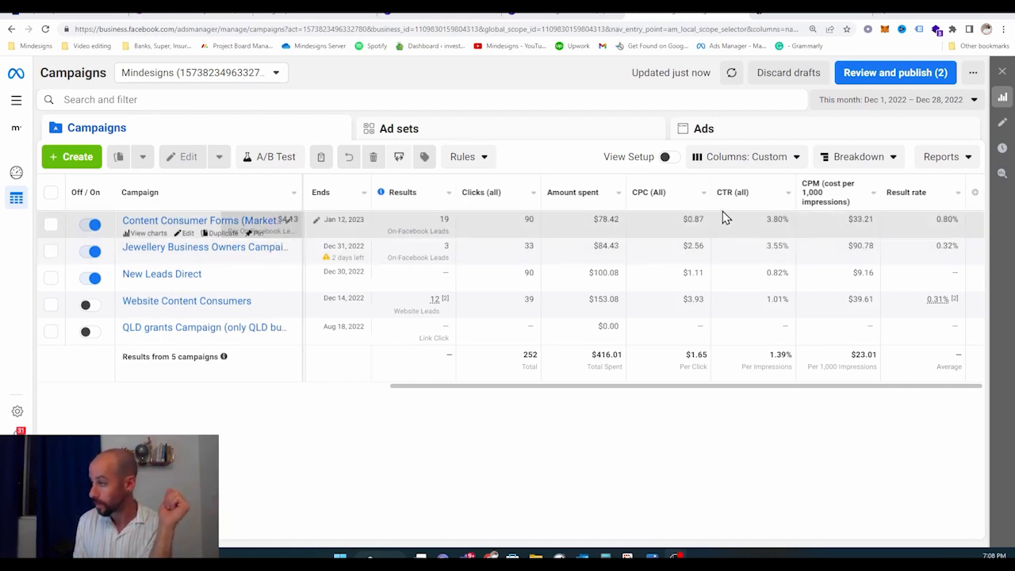
pyautogui.moveTo(724, 200)
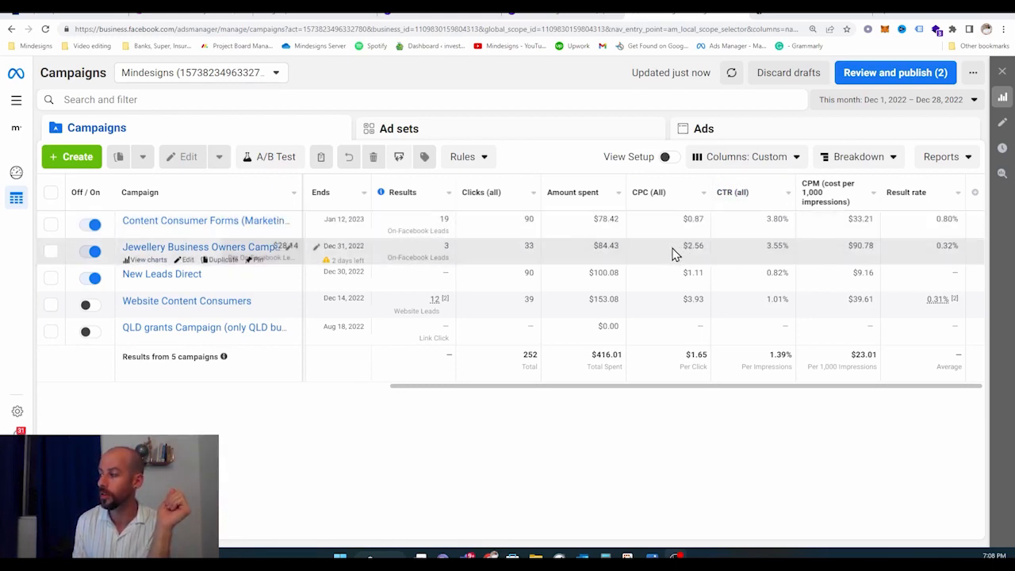
pyautogui.moveTo(645, 201)
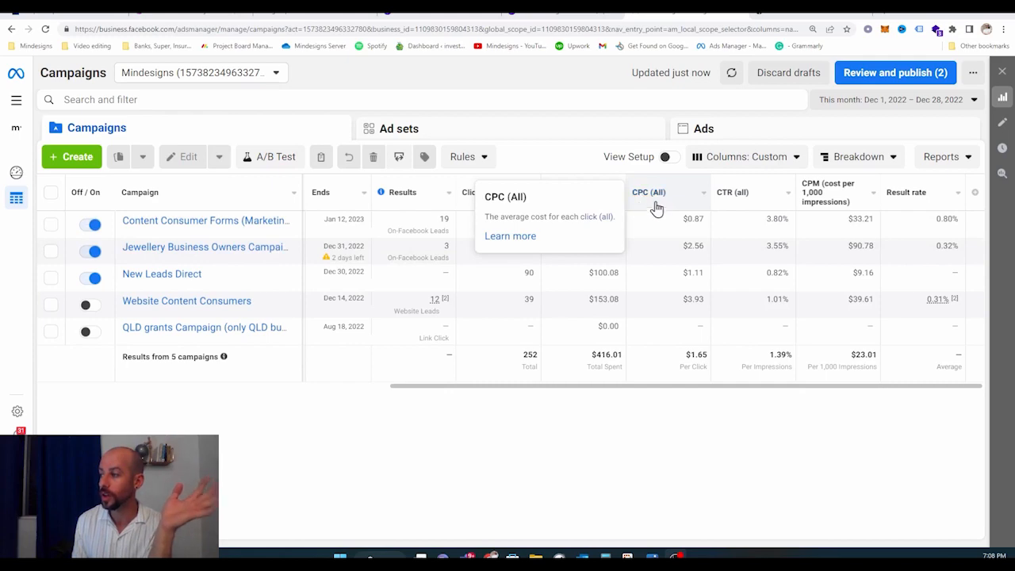